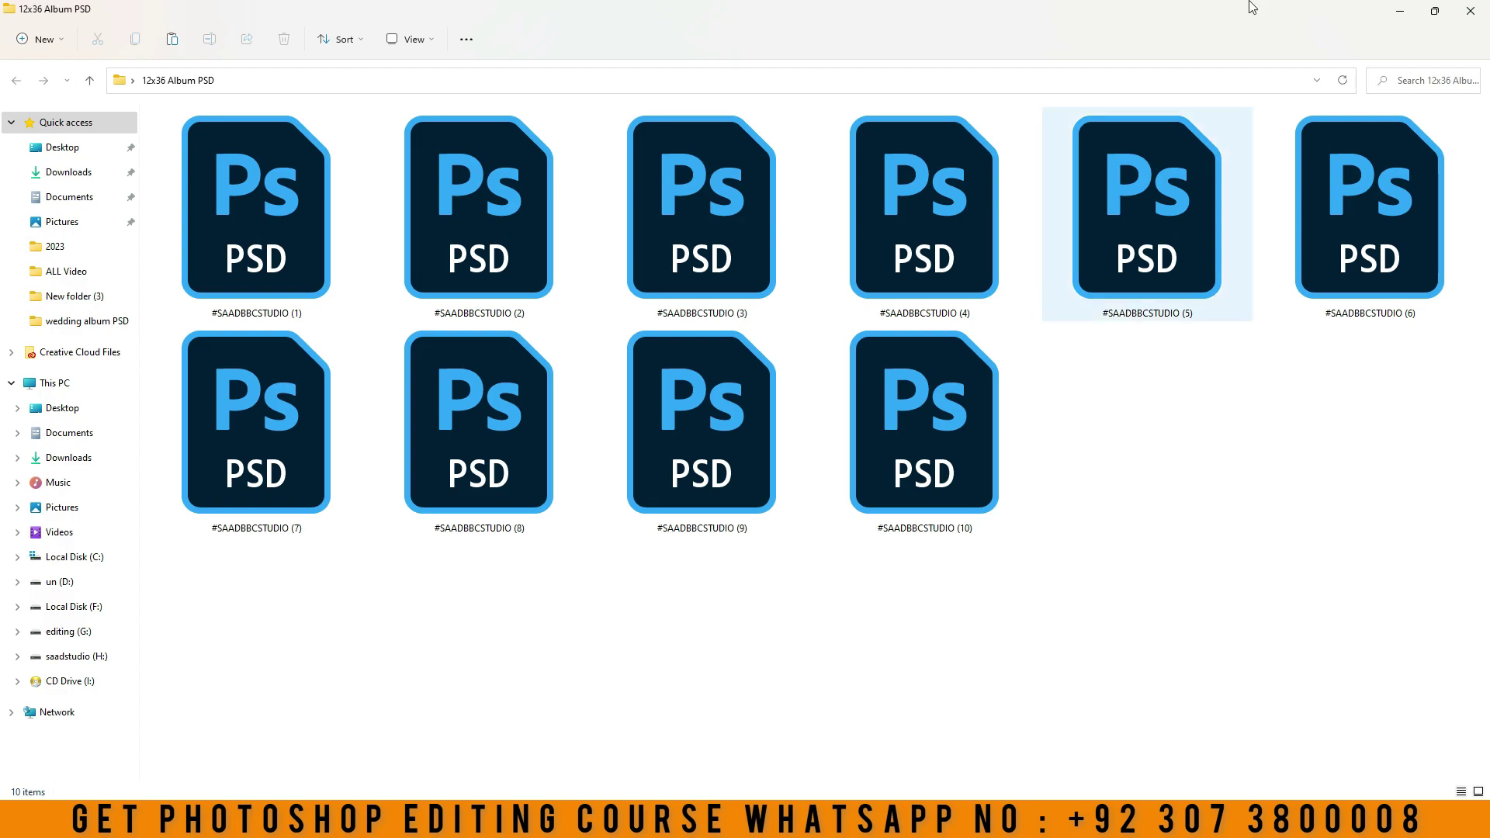
Close the 12x36 Album PSD folder window and point out the Fit Image file and the album folder on the desktop
left_click(1470, 10)
left_click(1257, 165)
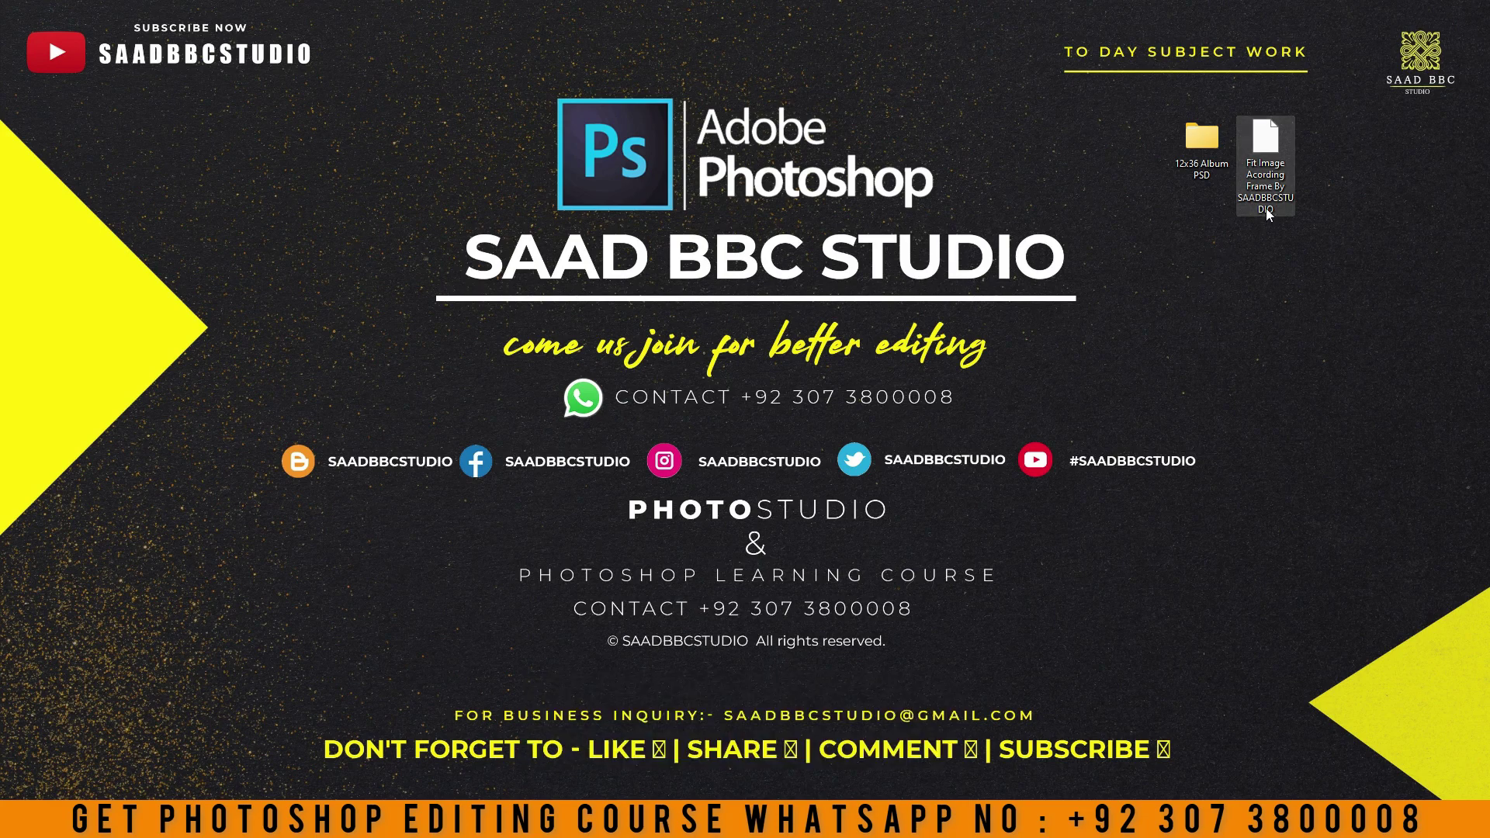
left_click(1189, 244)
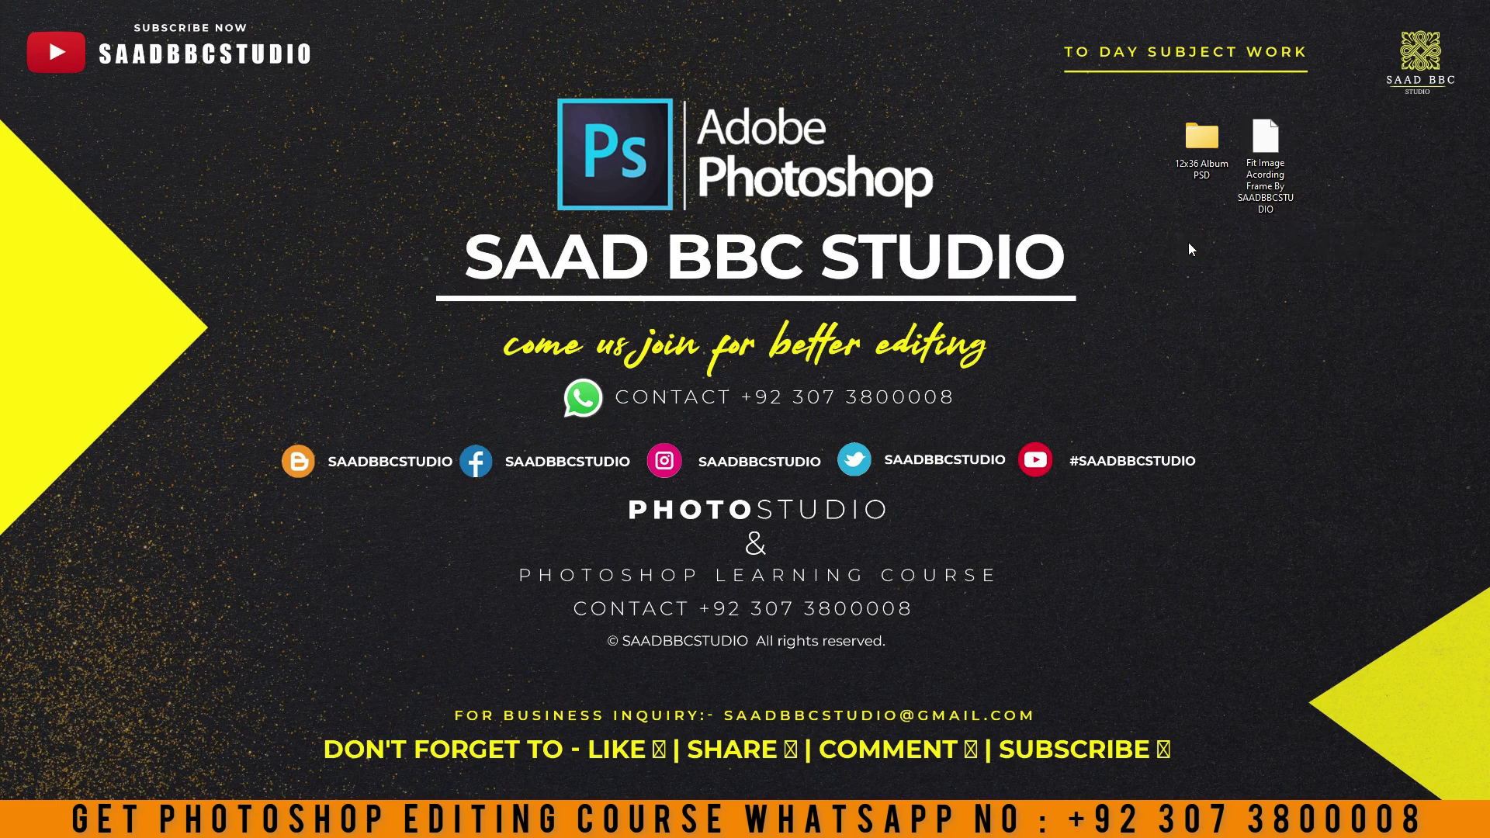
left_click(1203, 133)
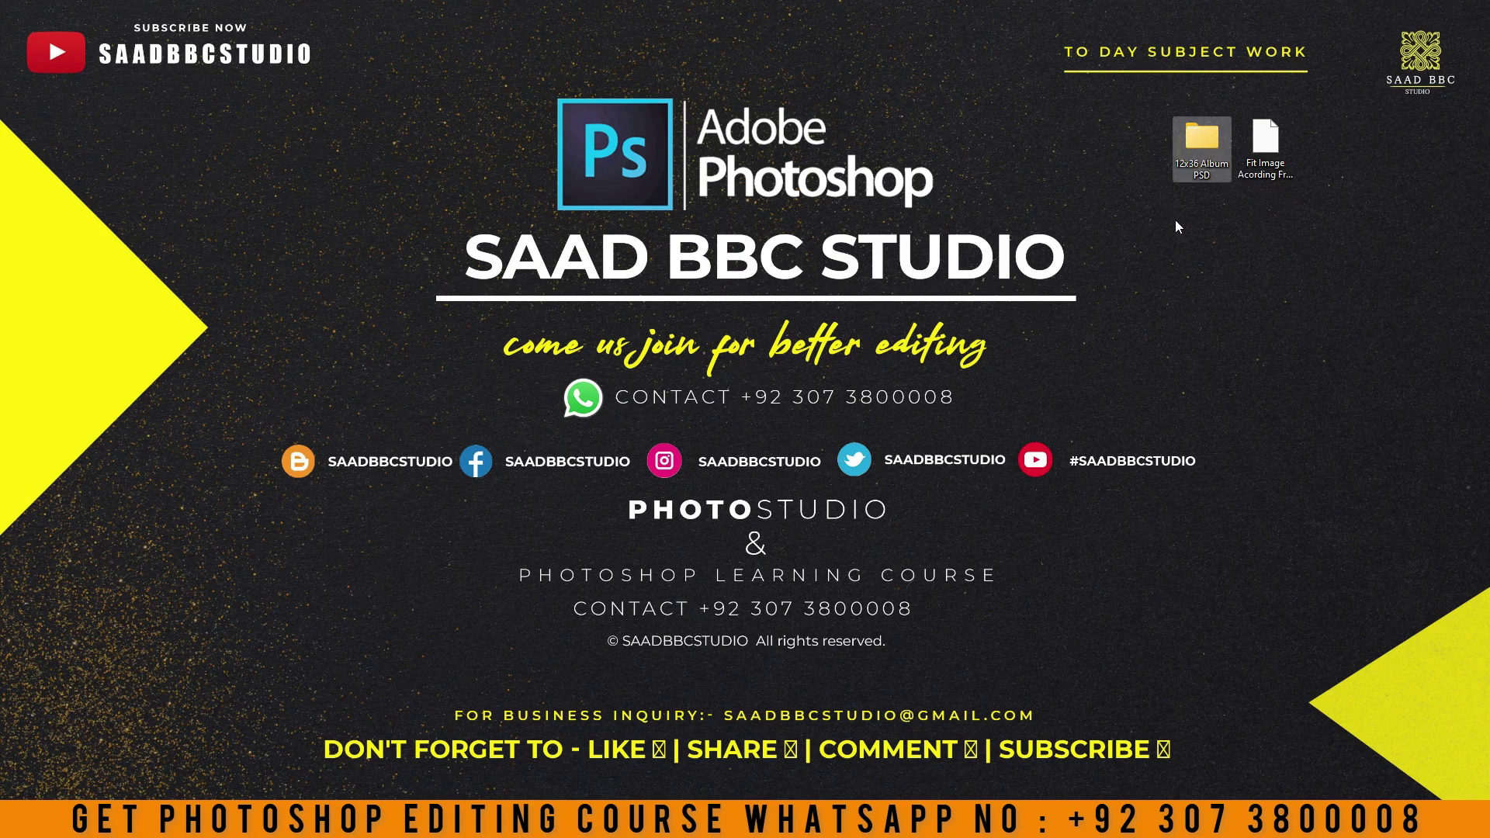
left_click(1243, 180)
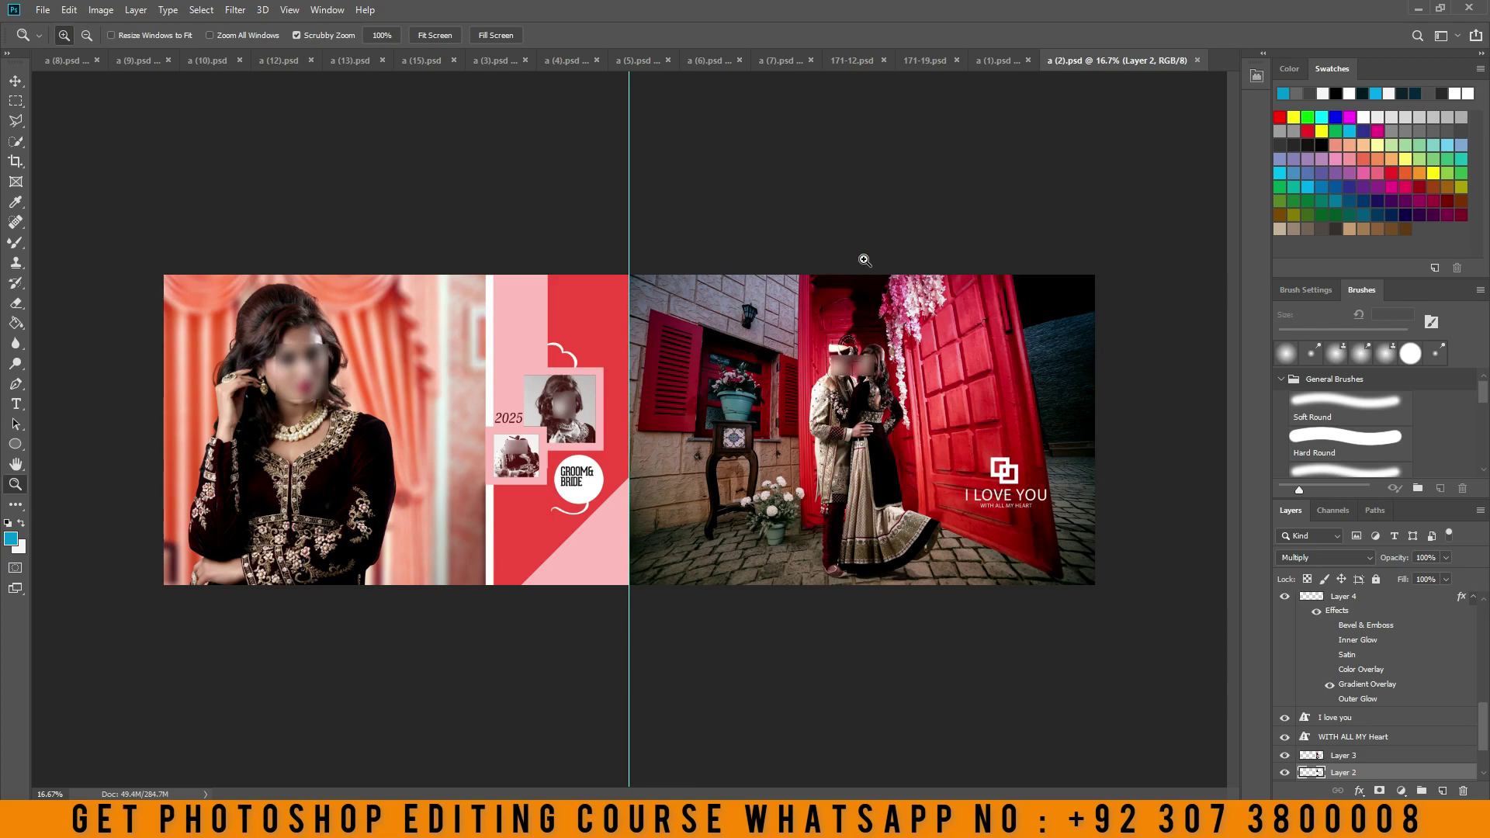
Delete the bride cut-out layers in front of the curtain background in a (2).psd
left_click_drag(836, 417, 909, 349)
right_click(908, 349)
left_click(931, 348)
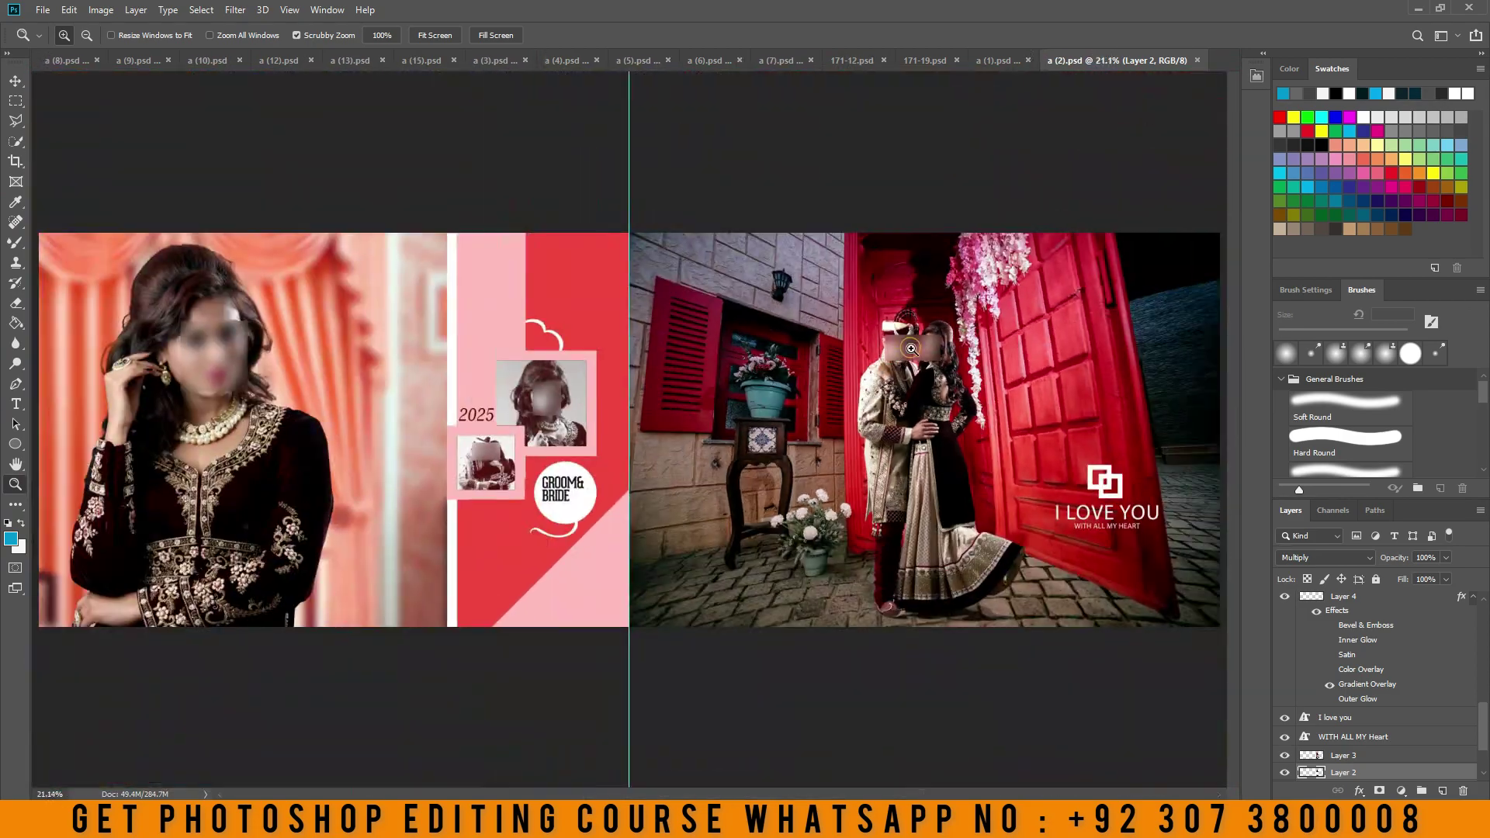
left_click(16, 80)
mouse_move(220, 436)
left_mouse_down()
mouse_move(230, 408)
mouse_move(241, 431)
left_mouse_up()
key("Delete")
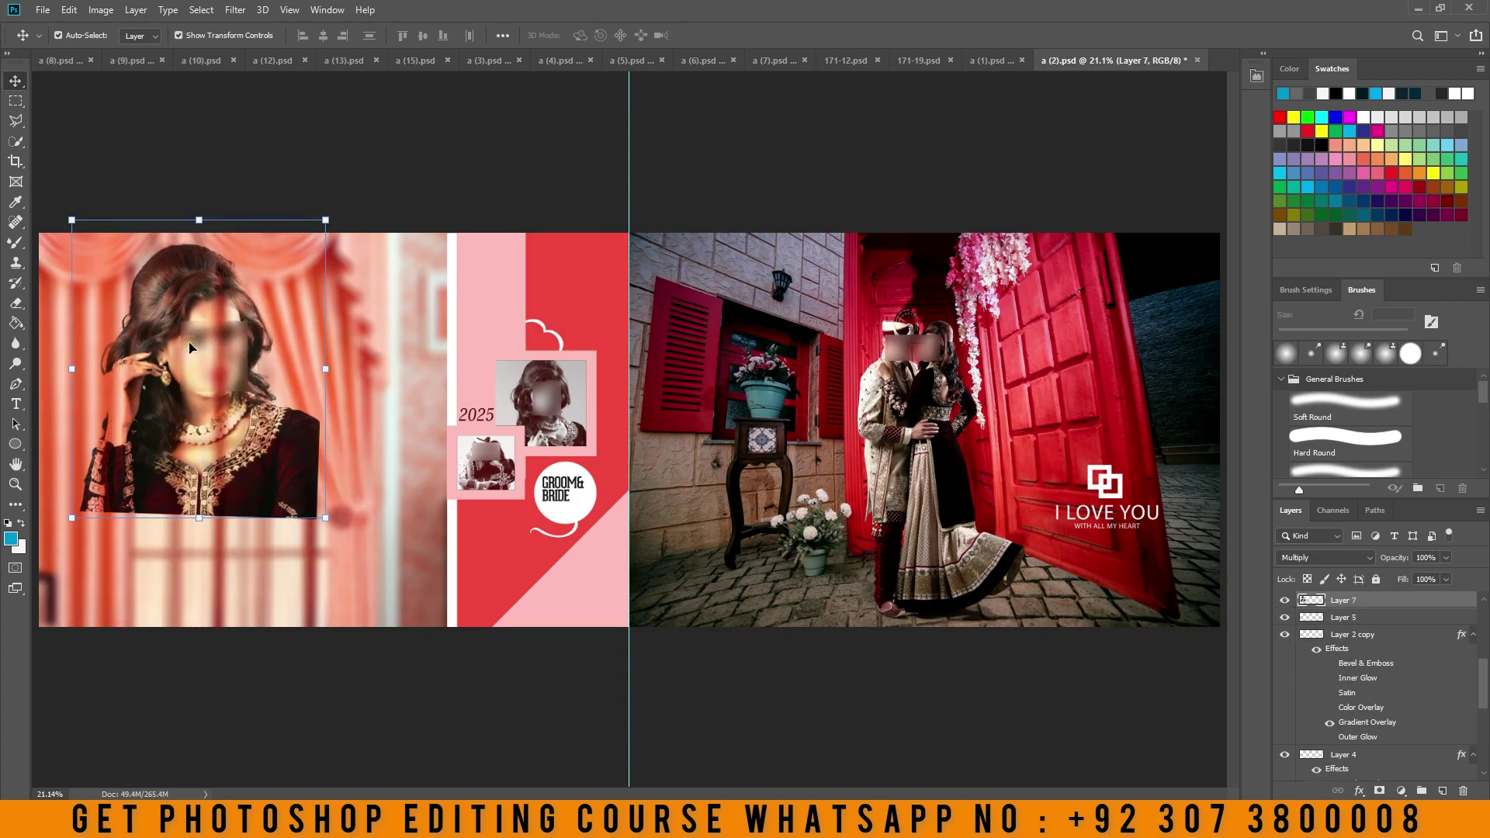
key("Delete")
Delete the couple cut-out in front of the red door and select the door background layer
left_click(912, 386)
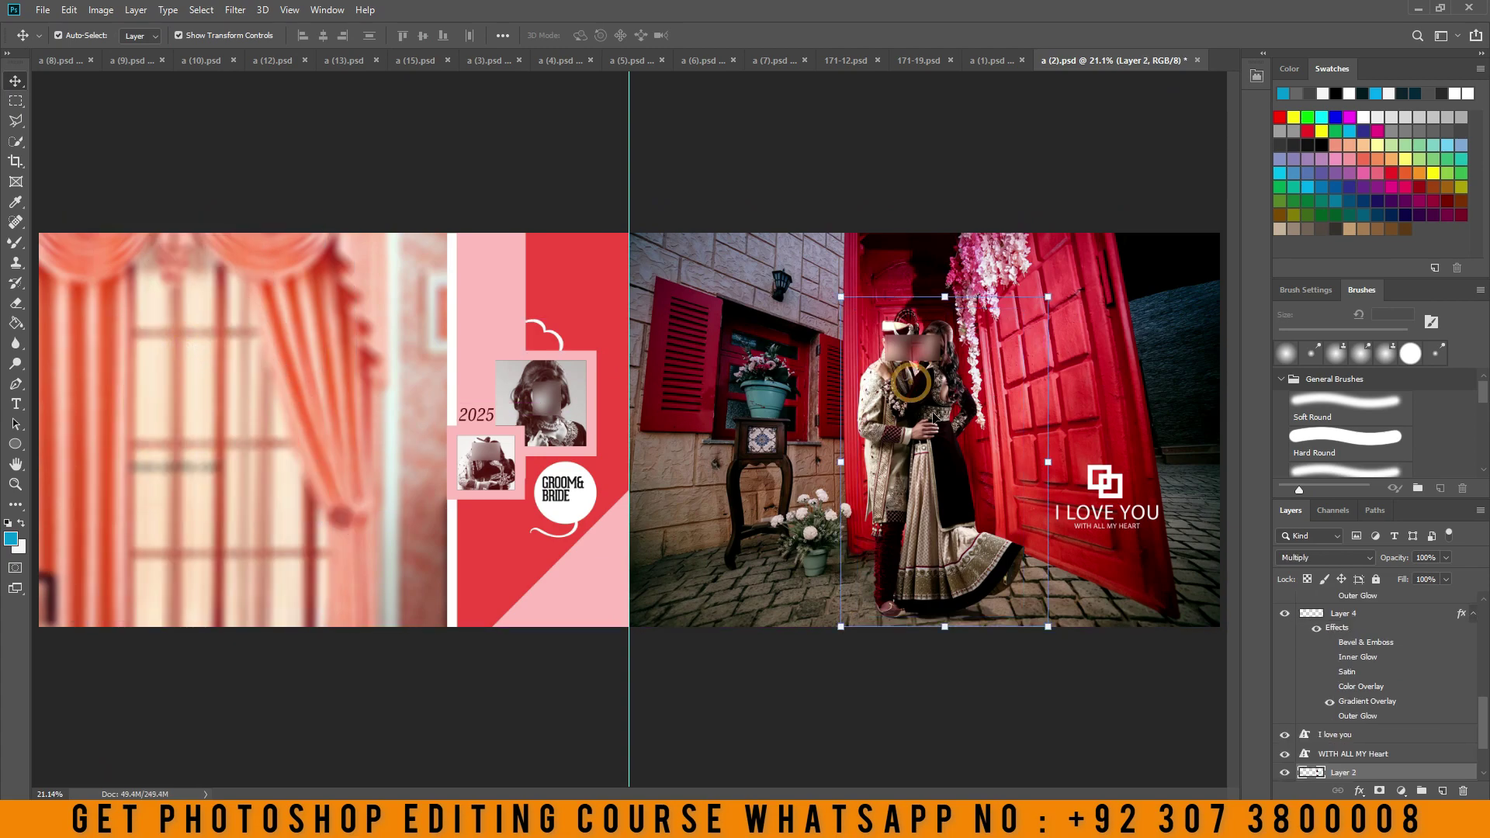
key("Delete")
left_click(920, 385)
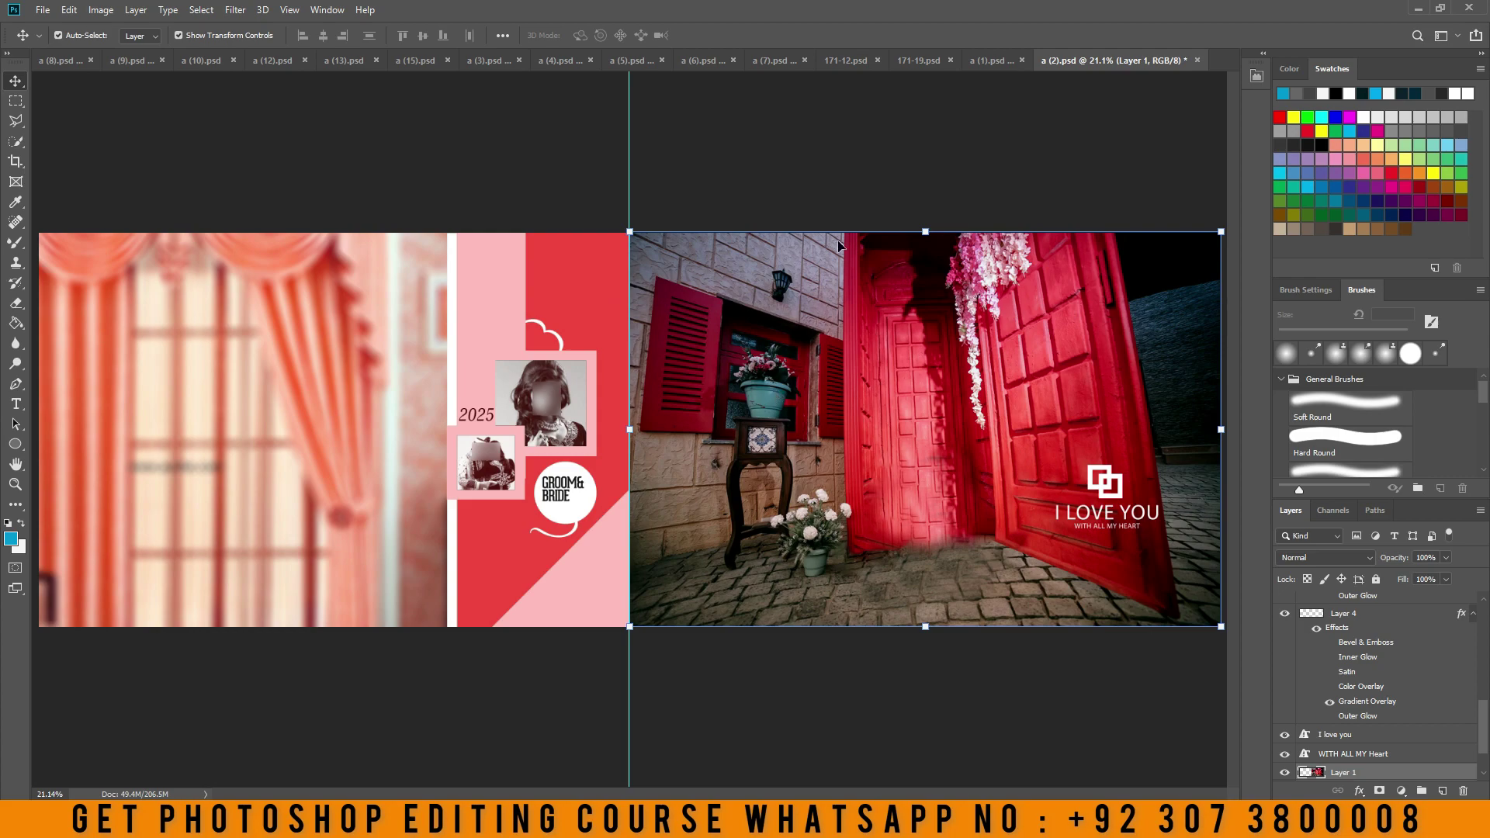
Switch to a (1).psd and inspect its layers by selecting the rectangular frames, the circle frame and the background photos
left_click(978, 60)
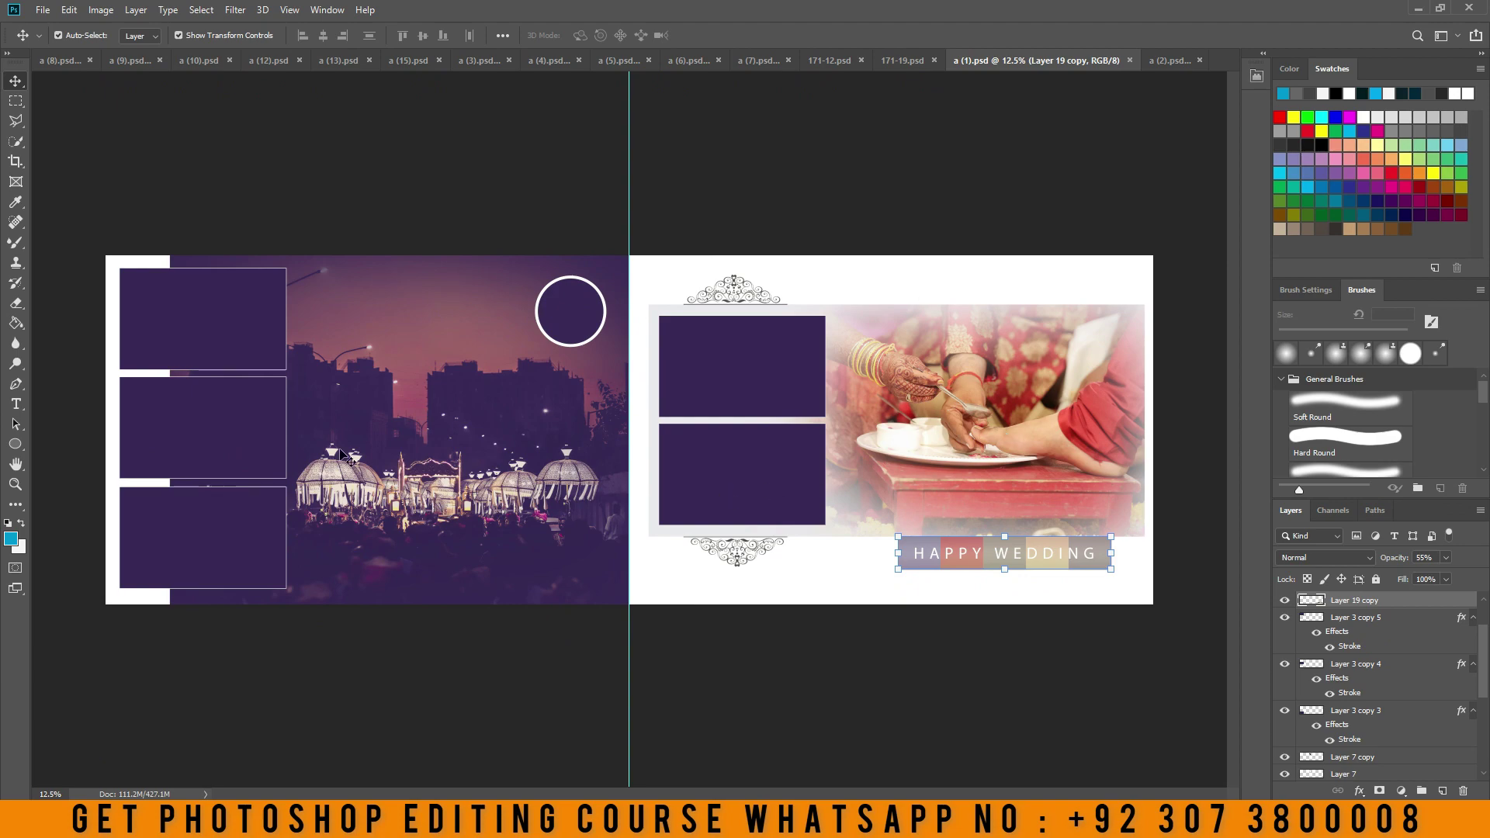
left_click(237, 333)
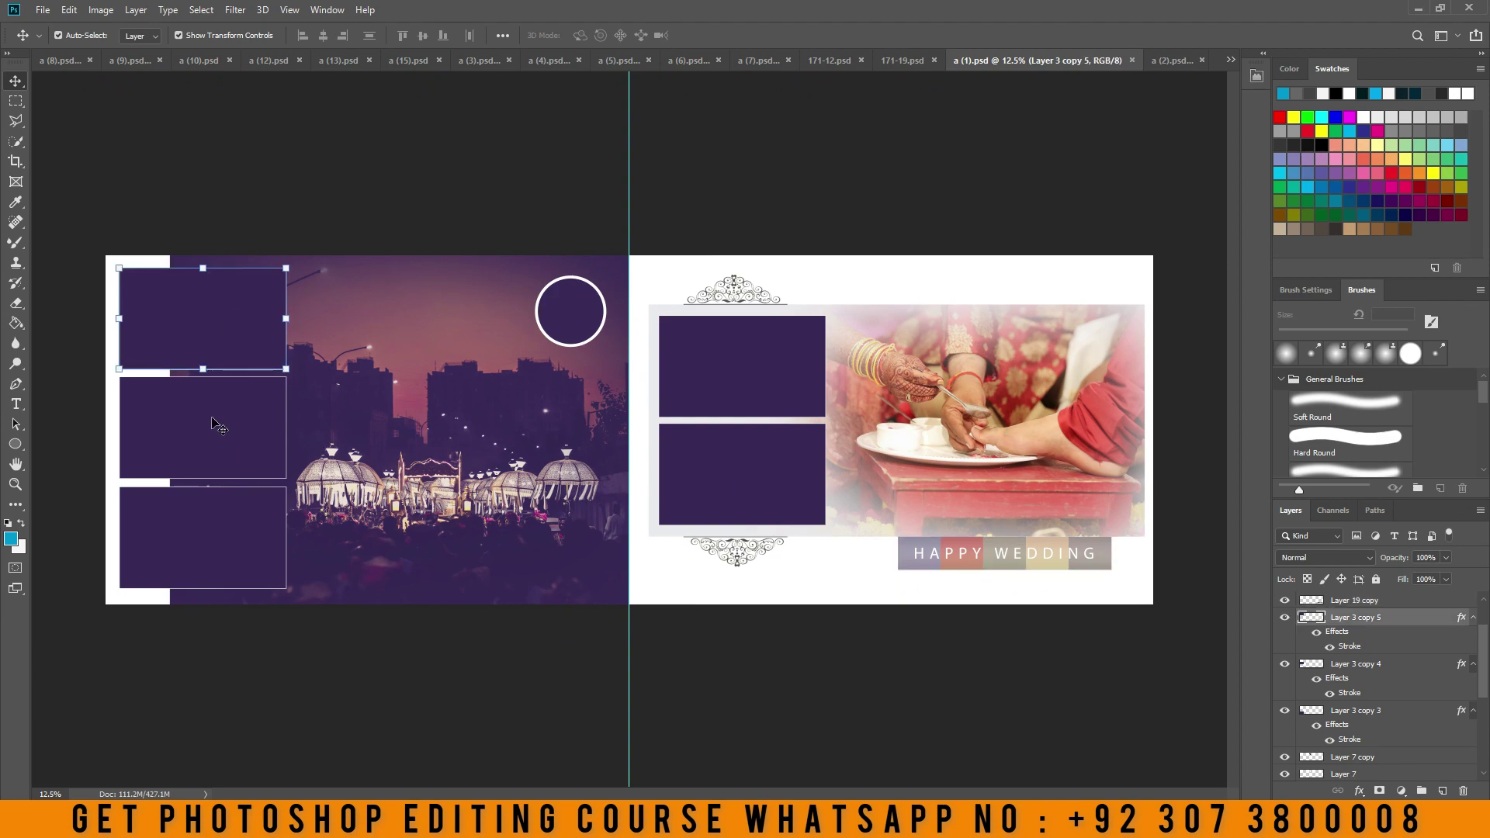
left_click(207, 454)
left_click(202, 535)
left_click(473, 423)
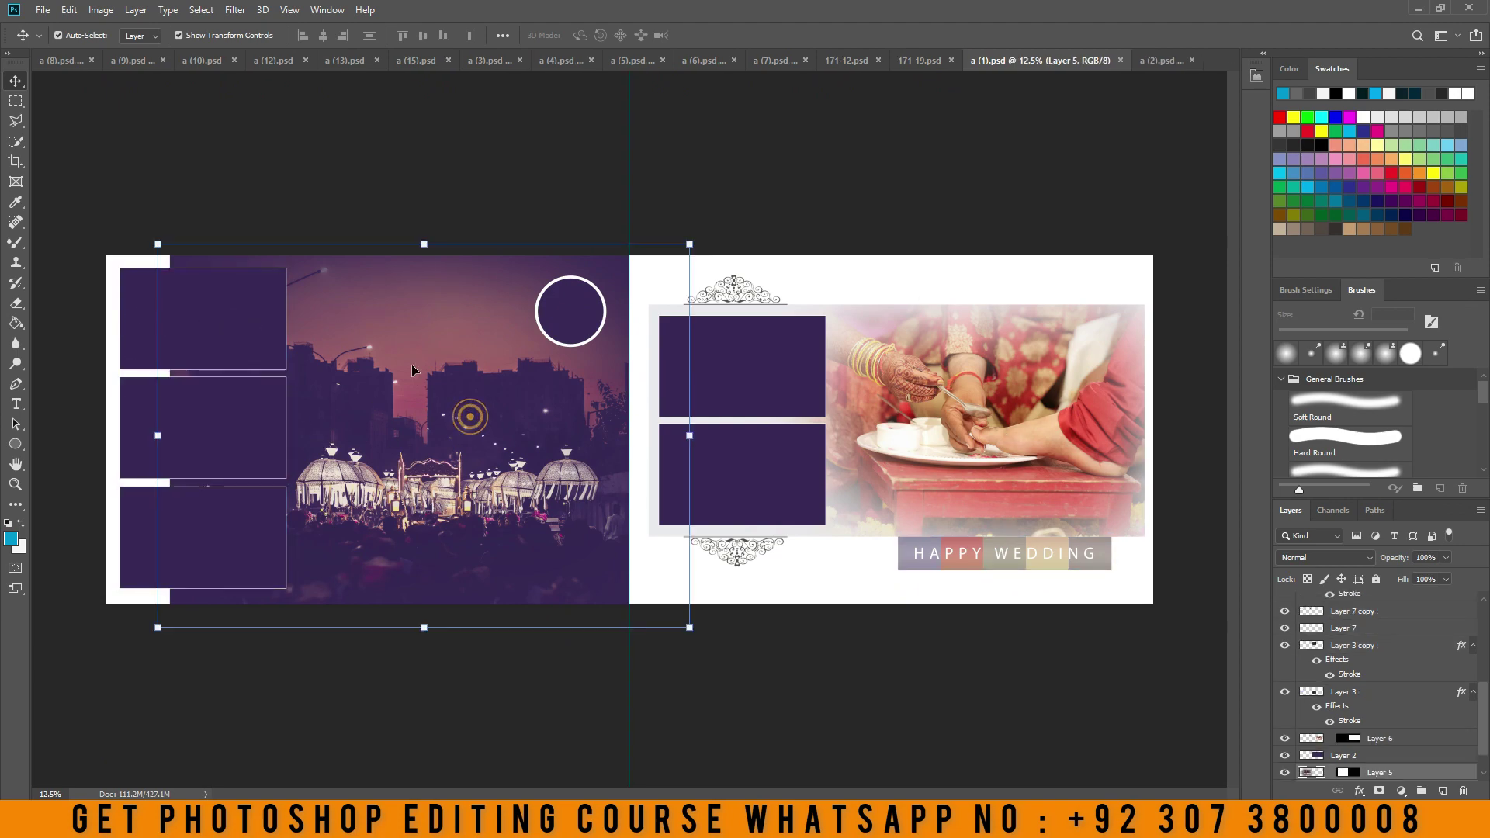
left_click(565, 325)
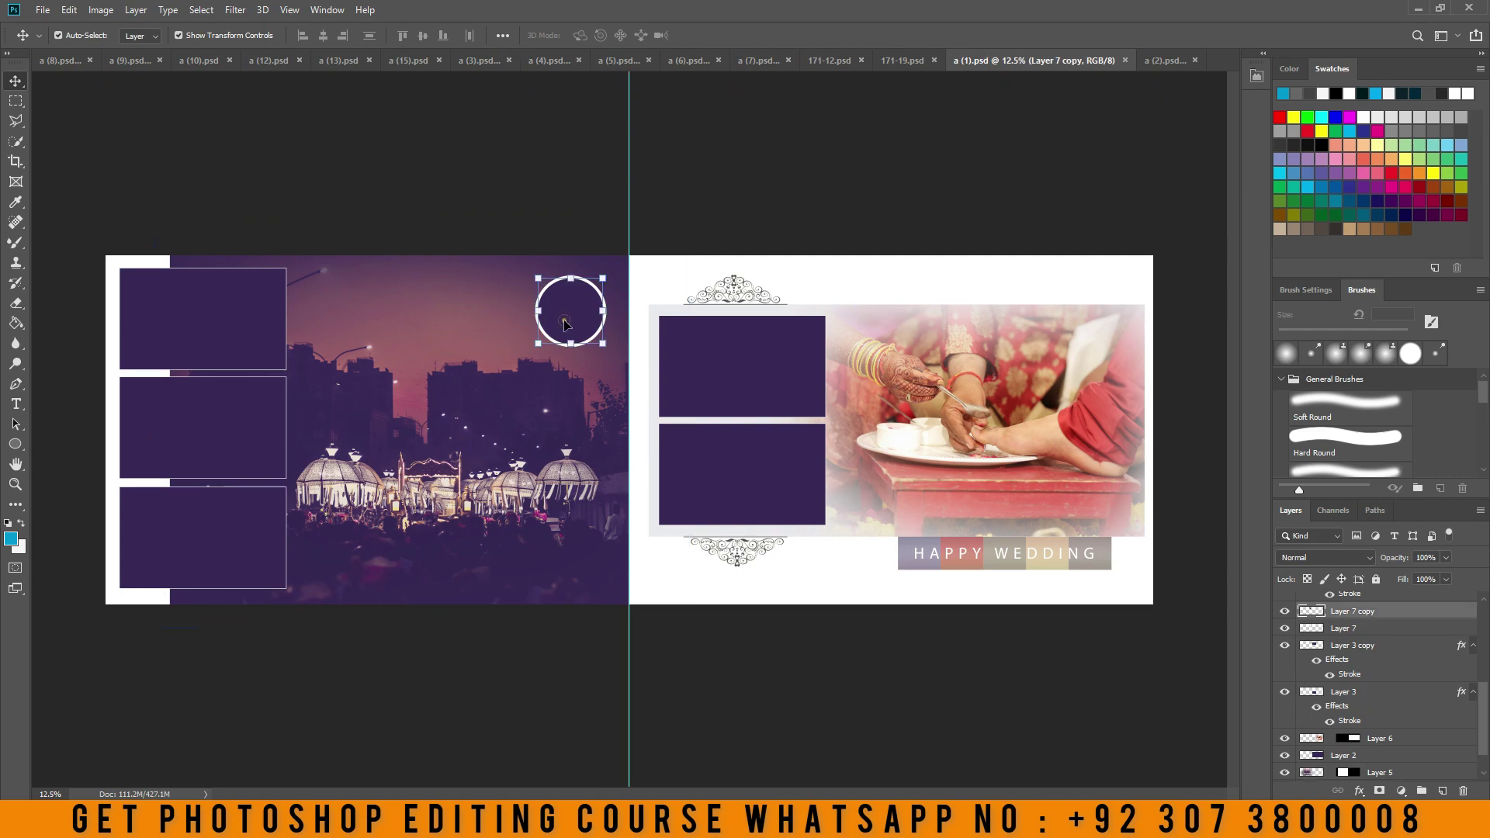
left_click(757, 380)
left_click(761, 489)
left_click(1033, 374)
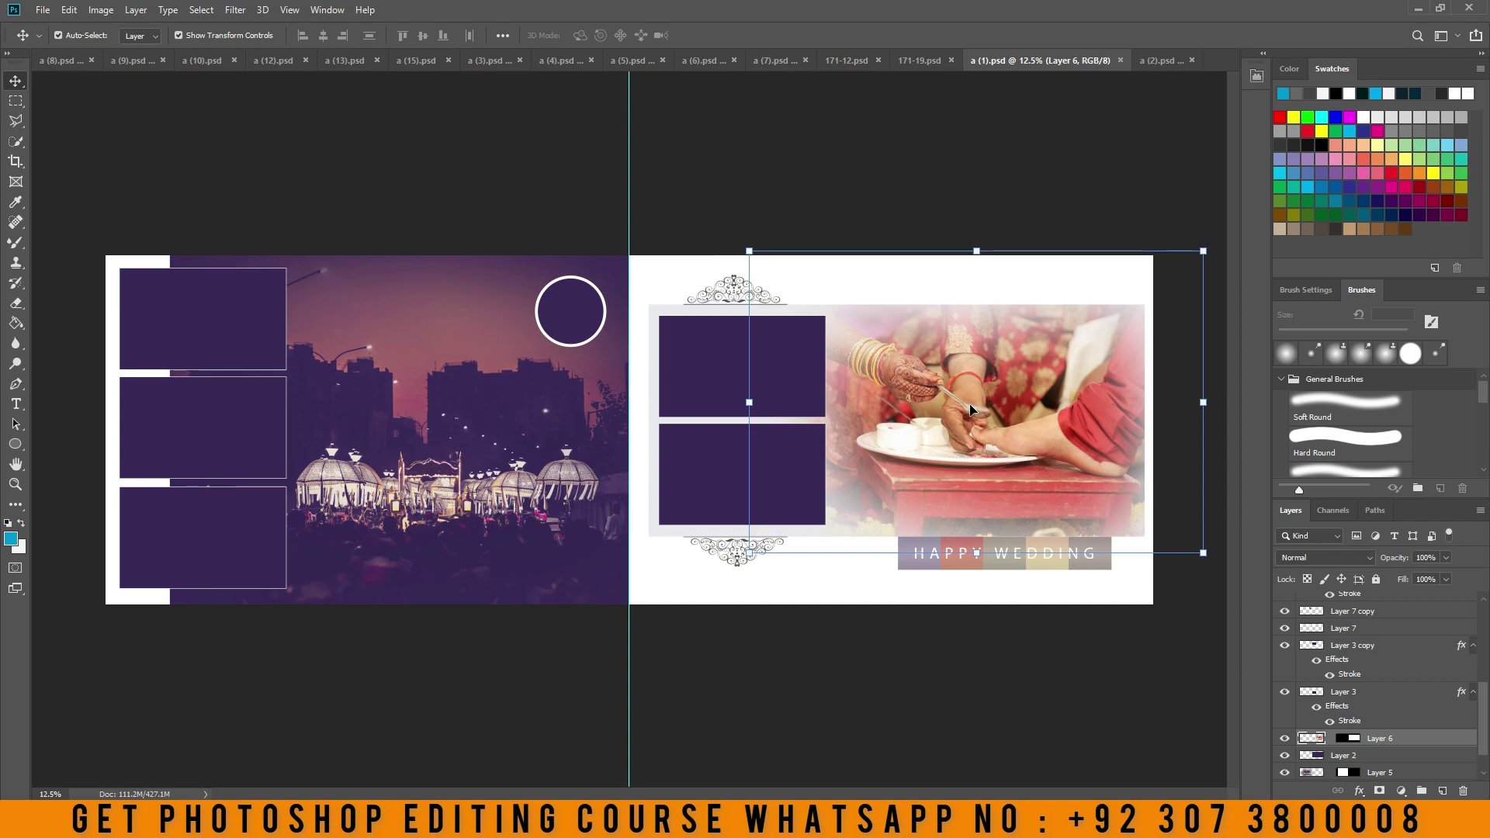
In 171-19.psd, shift the feet photo slightly left inside its brush-stroke mask, then select the other clipped photos
left_click(919, 60)
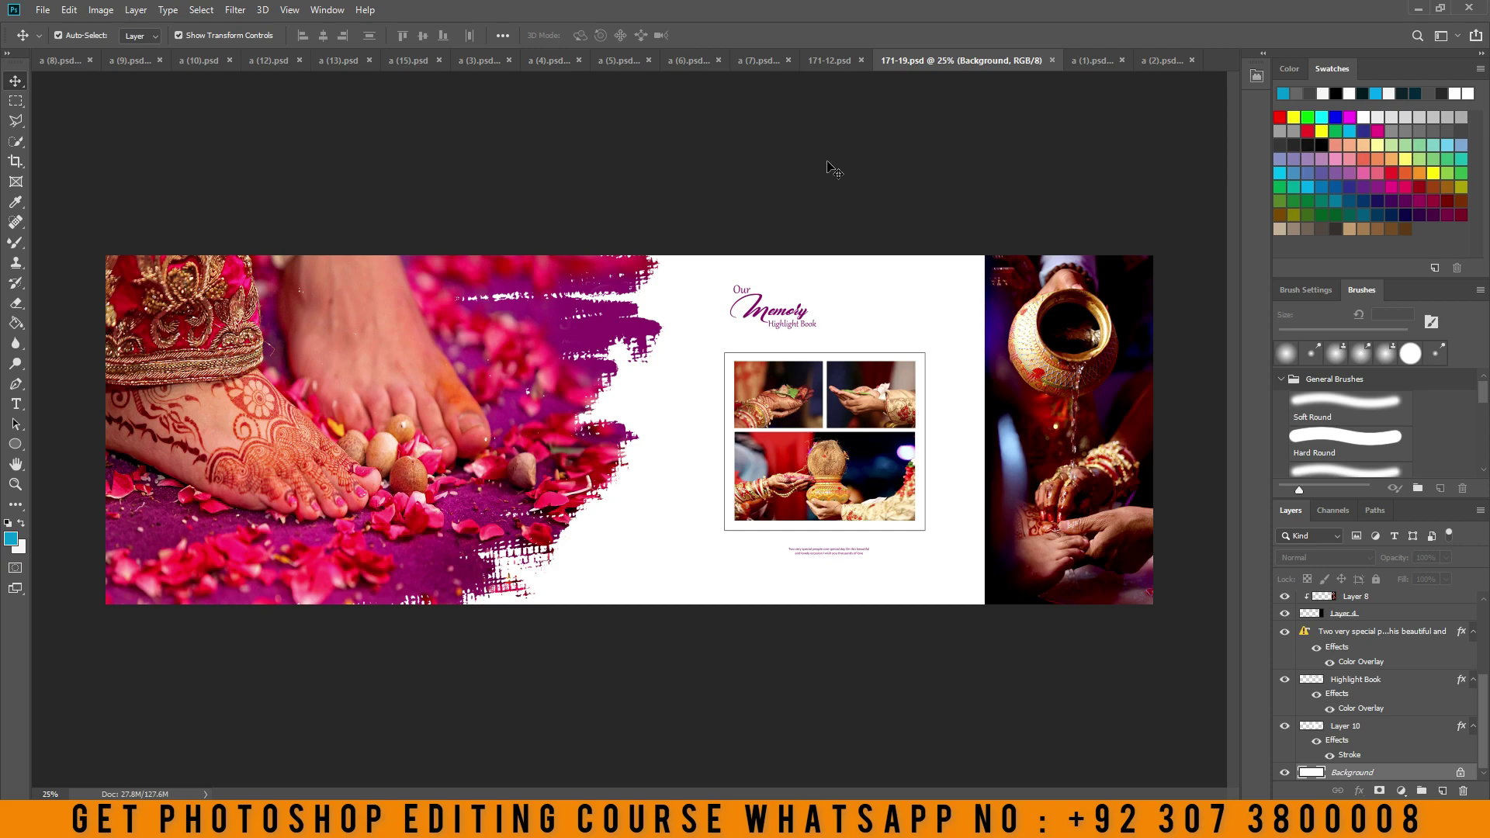
left_click(480, 334)
left_click_drag(444, 362, 408, 360)
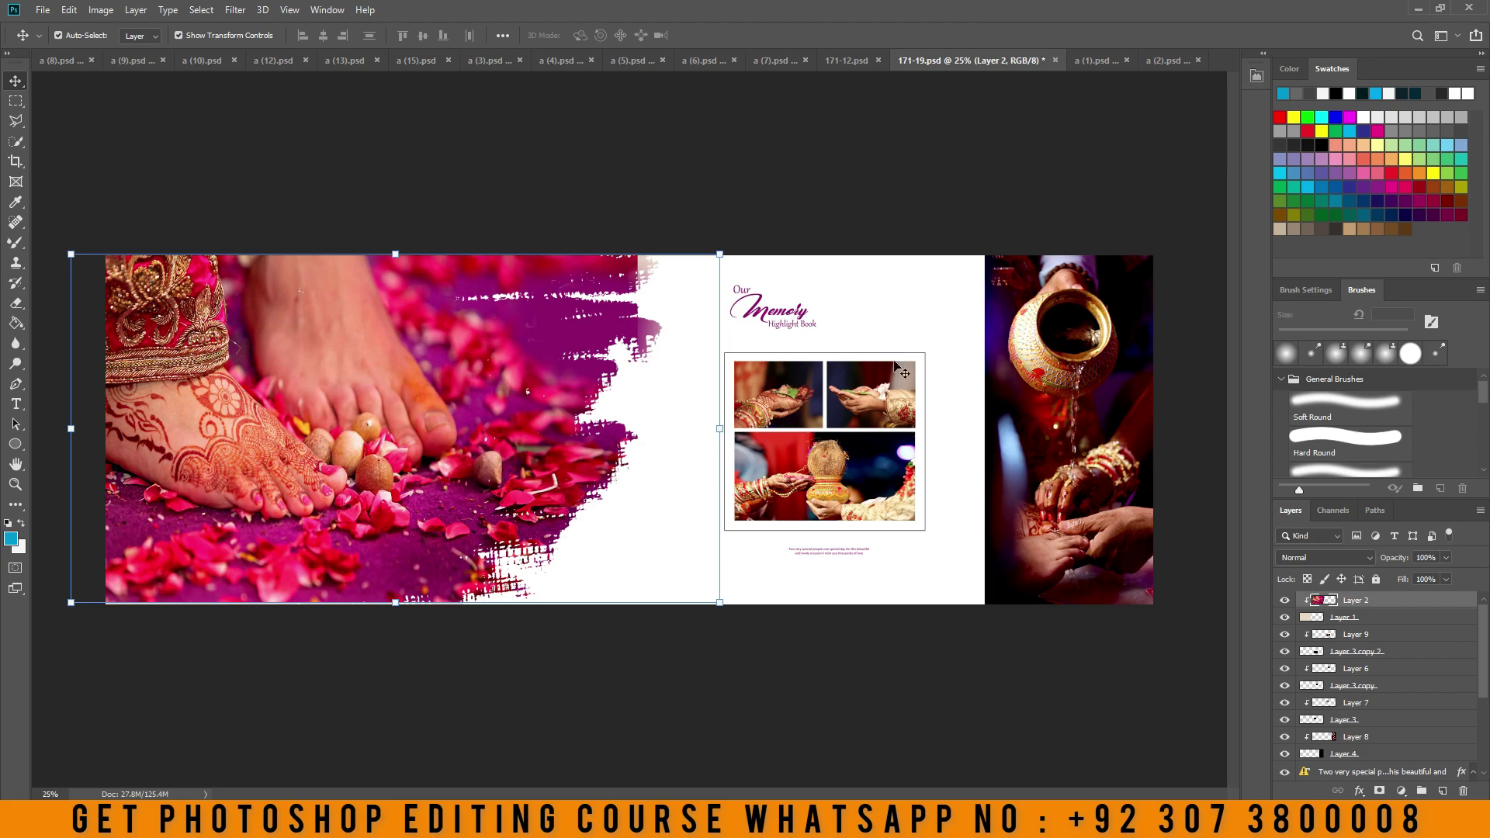
left_click(797, 403)
left_click(883, 408)
left_click(875, 462)
left_click(1050, 375)
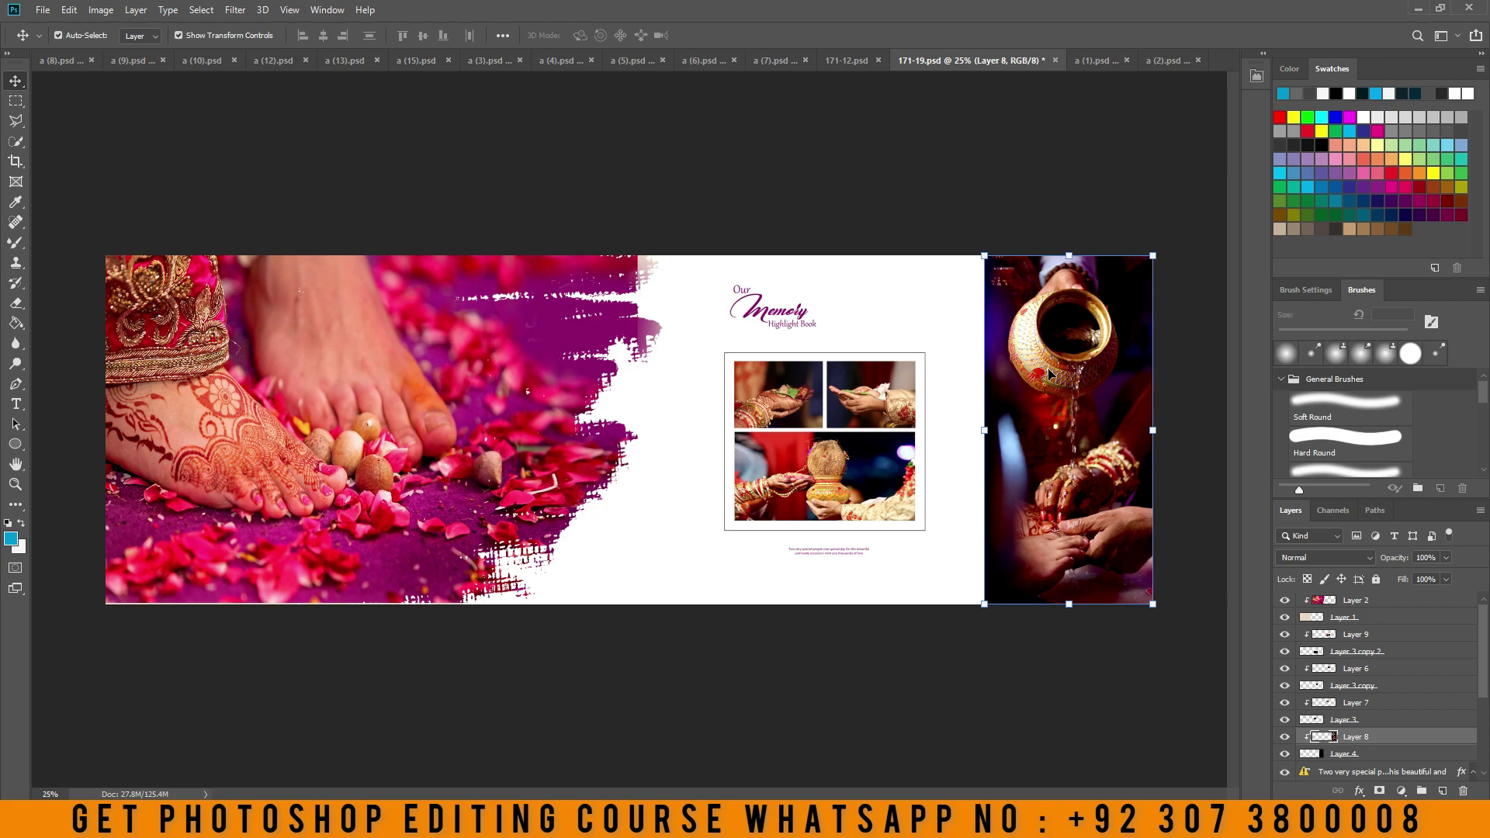
Check the 171-12.psd spread, then in a (7).psd move the henna cones photo slightly down inside its frame
left_click(848, 64)
left_click(999, 426)
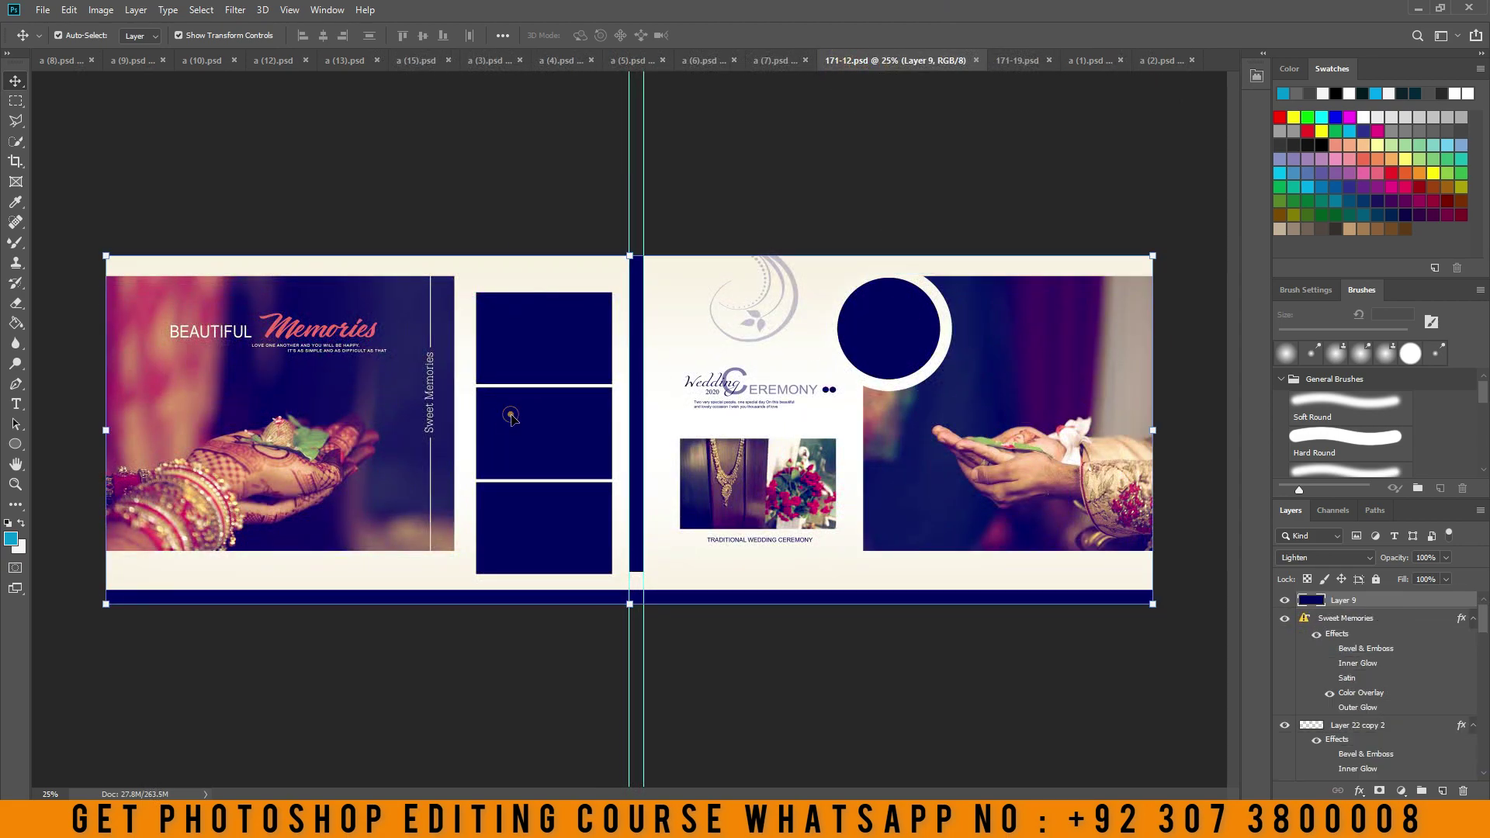
left_click(778, 61)
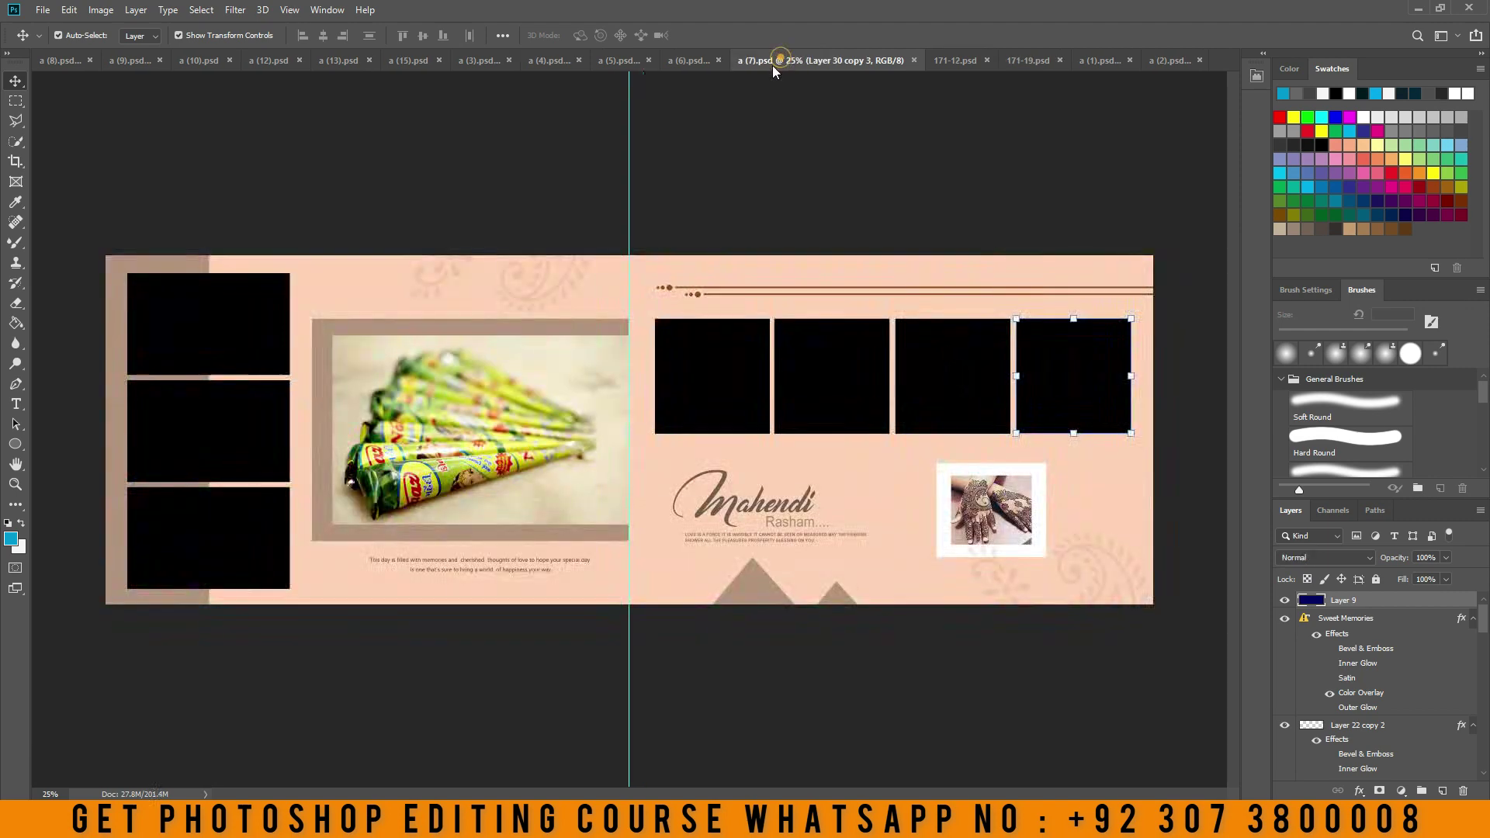
left_click(506, 391)
mouse_move(453, 415)
left_mouse_down()
mouse_move(385, 421)
mouse_move(471, 444)
mouse_move(447, 435)
left_mouse_up()
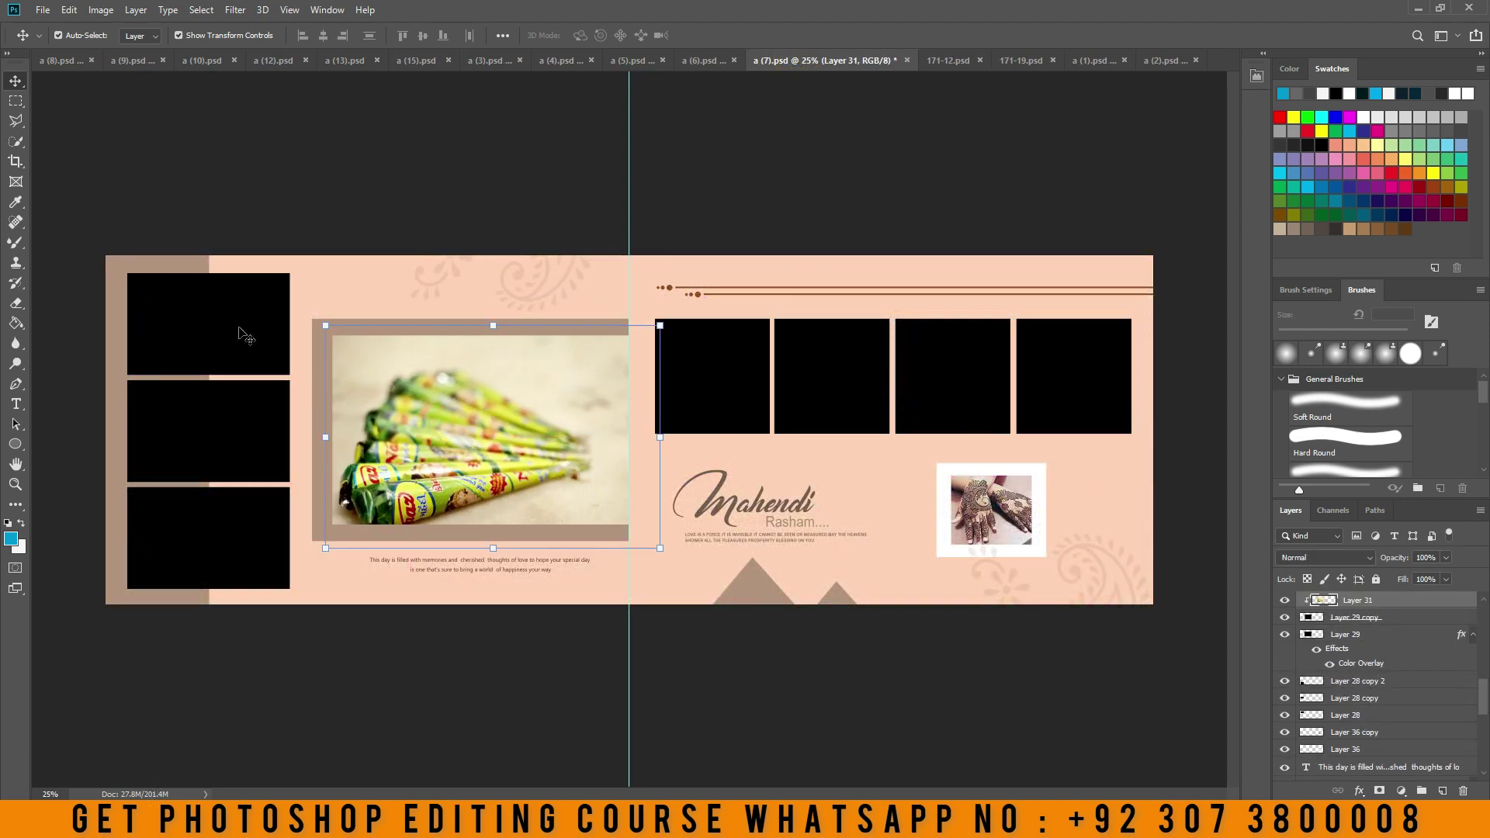
Inspect the layers of a (7).psd by selecting the black photo frames, the Mahendi title, the triangle shape and the caption text
left_click(246, 336)
left_click(232, 432)
left_click(206, 538)
left_click(708, 382)
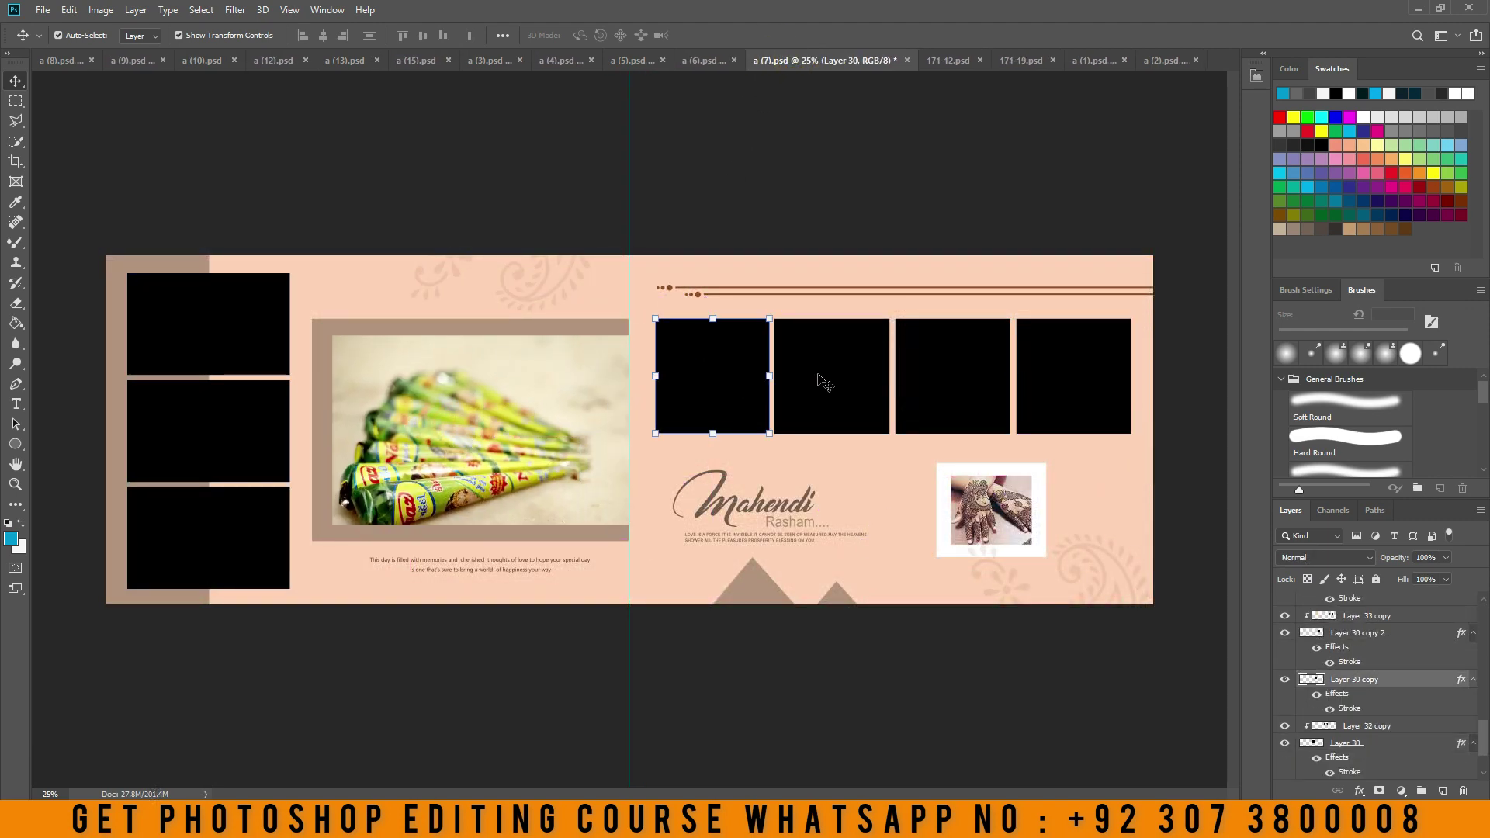
left_click(824, 382)
left_click(961, 380)
left_click(780, 512)
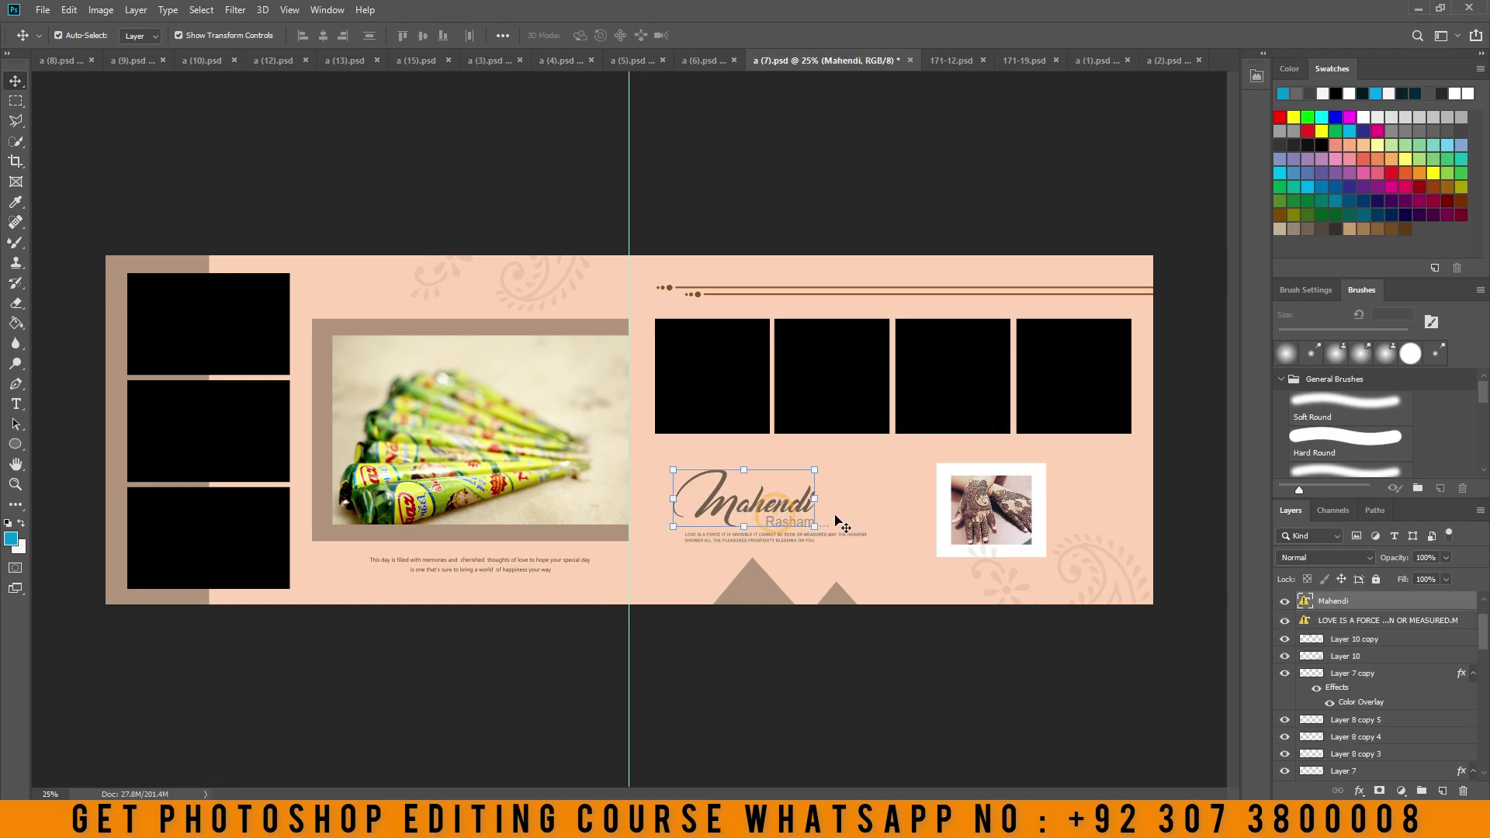
left_click(753, 560)
left_click(515, 563)
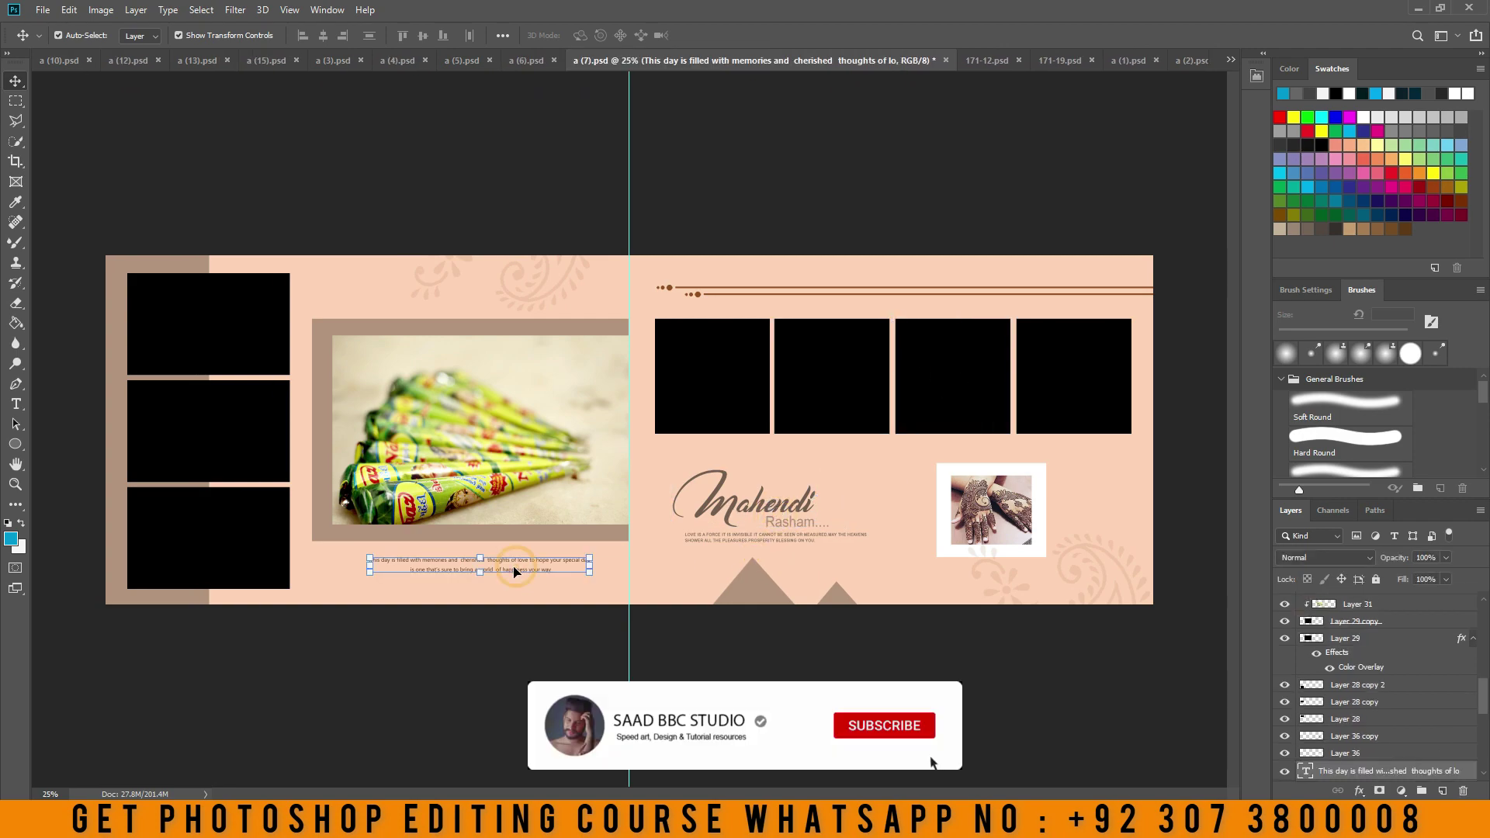
Switch to a (6).psd and select Layer 17, the black-and-white portrait
left_click(525, 60)
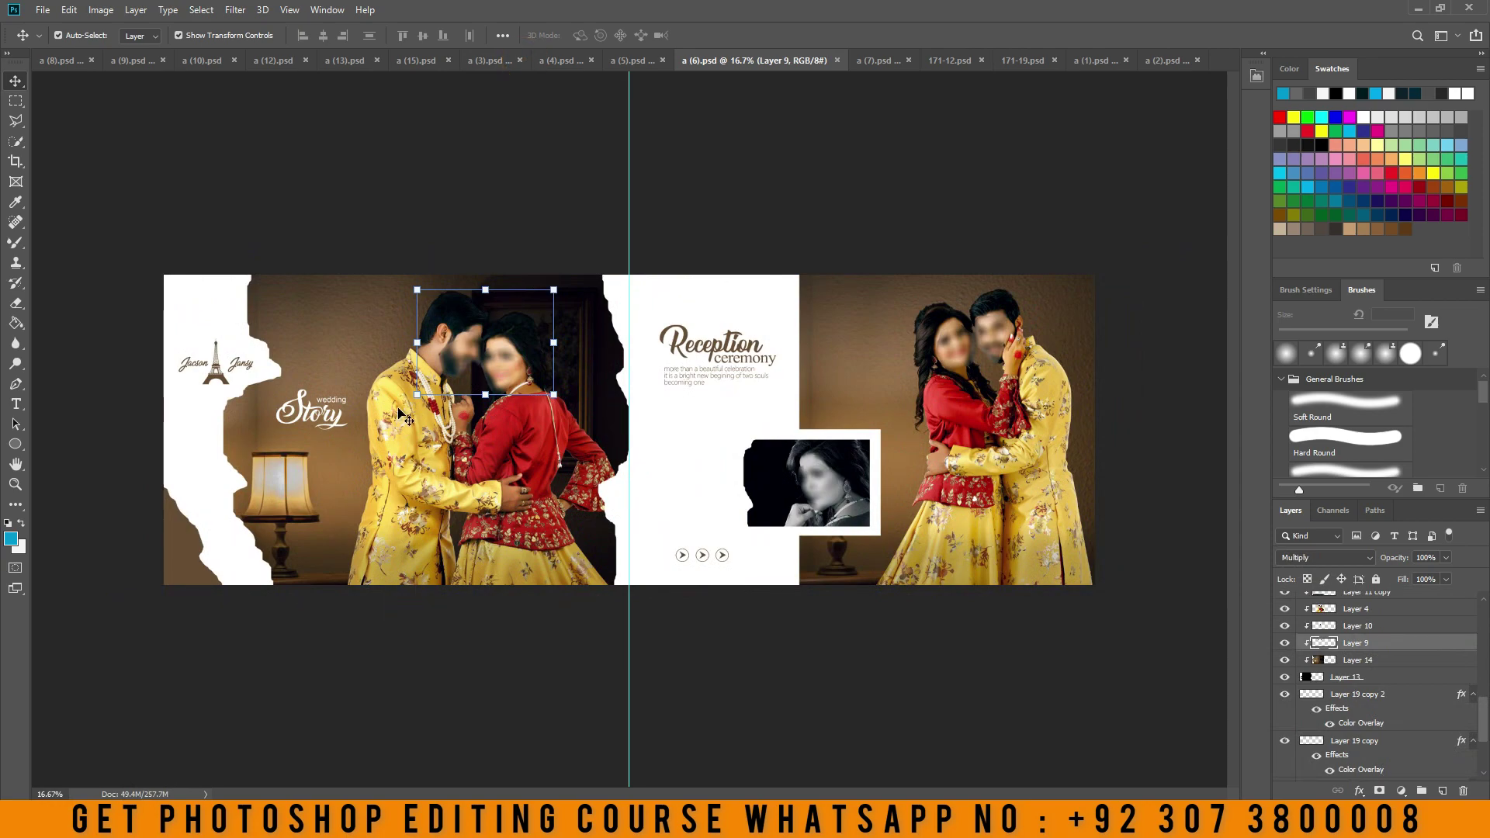
left_click(745, 372)
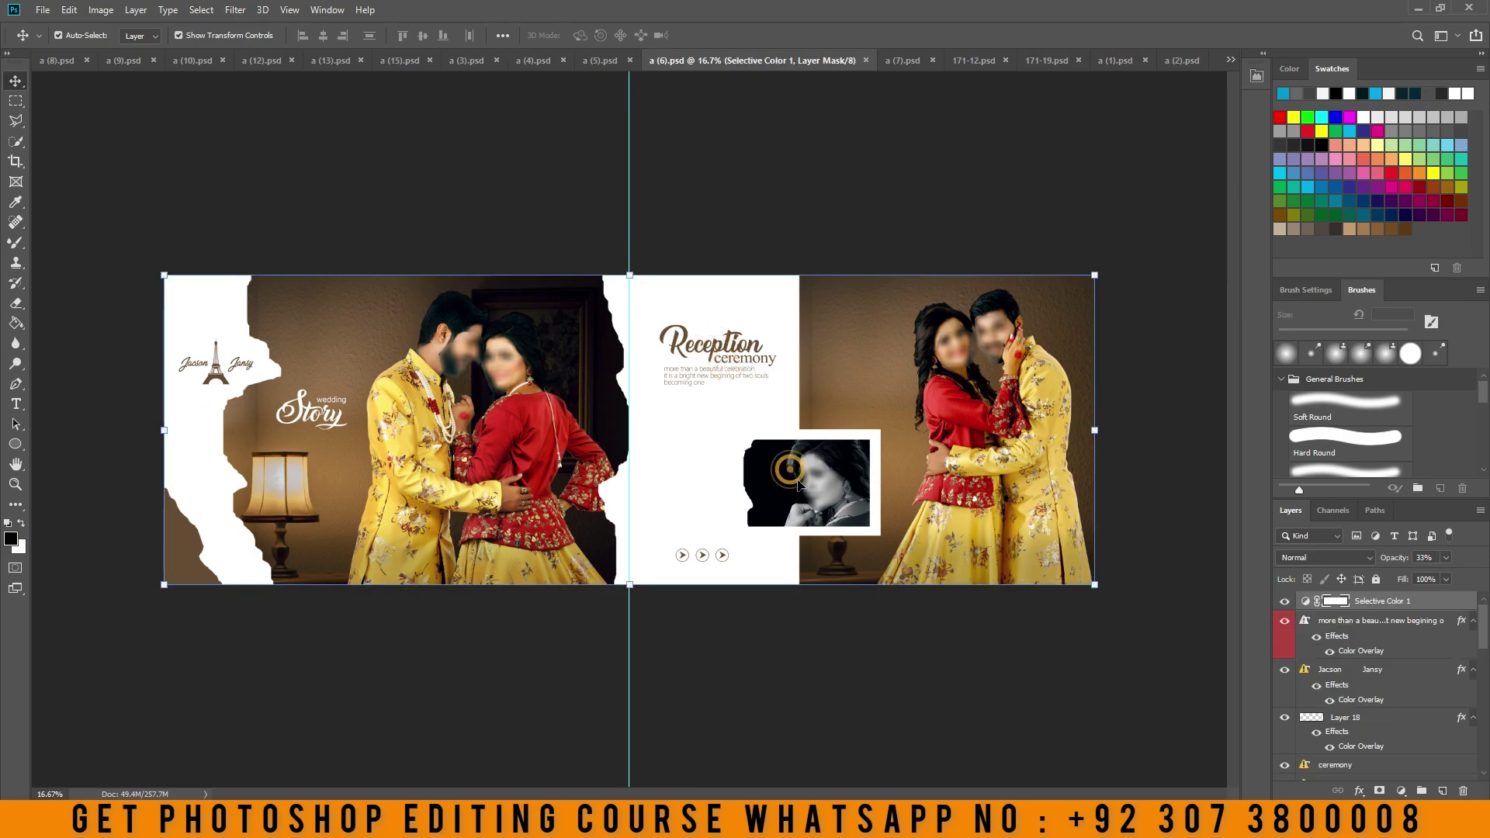
scroll(1366, 664, "down", 3)
left_click(1324, 687)
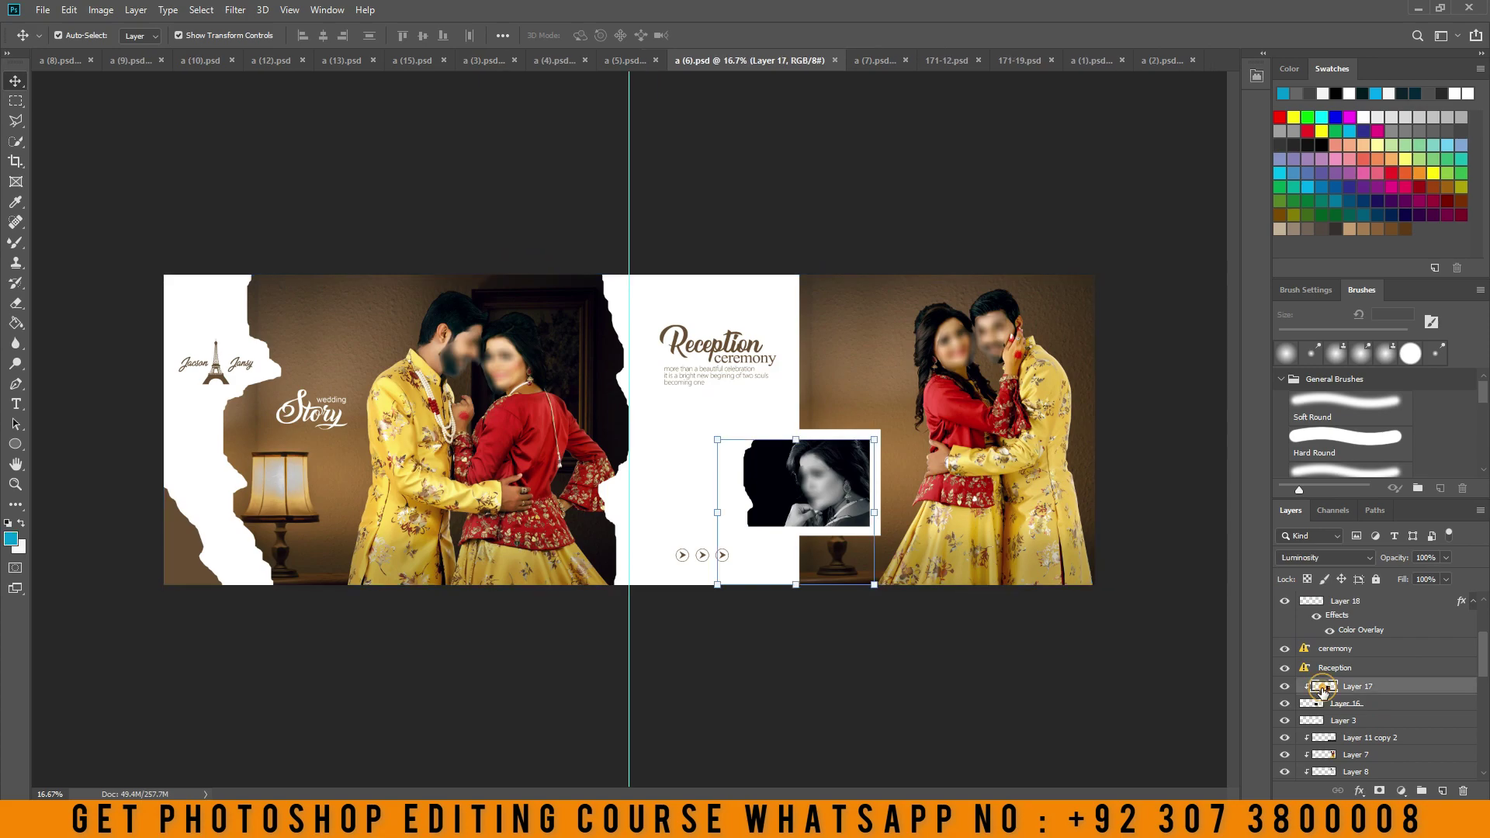
Try to move the black-and-white portrait within its frame and undo the shift
left_click(807, 485)
left_click_drag(756, 476, 756, 476)
left_click(756, 477)
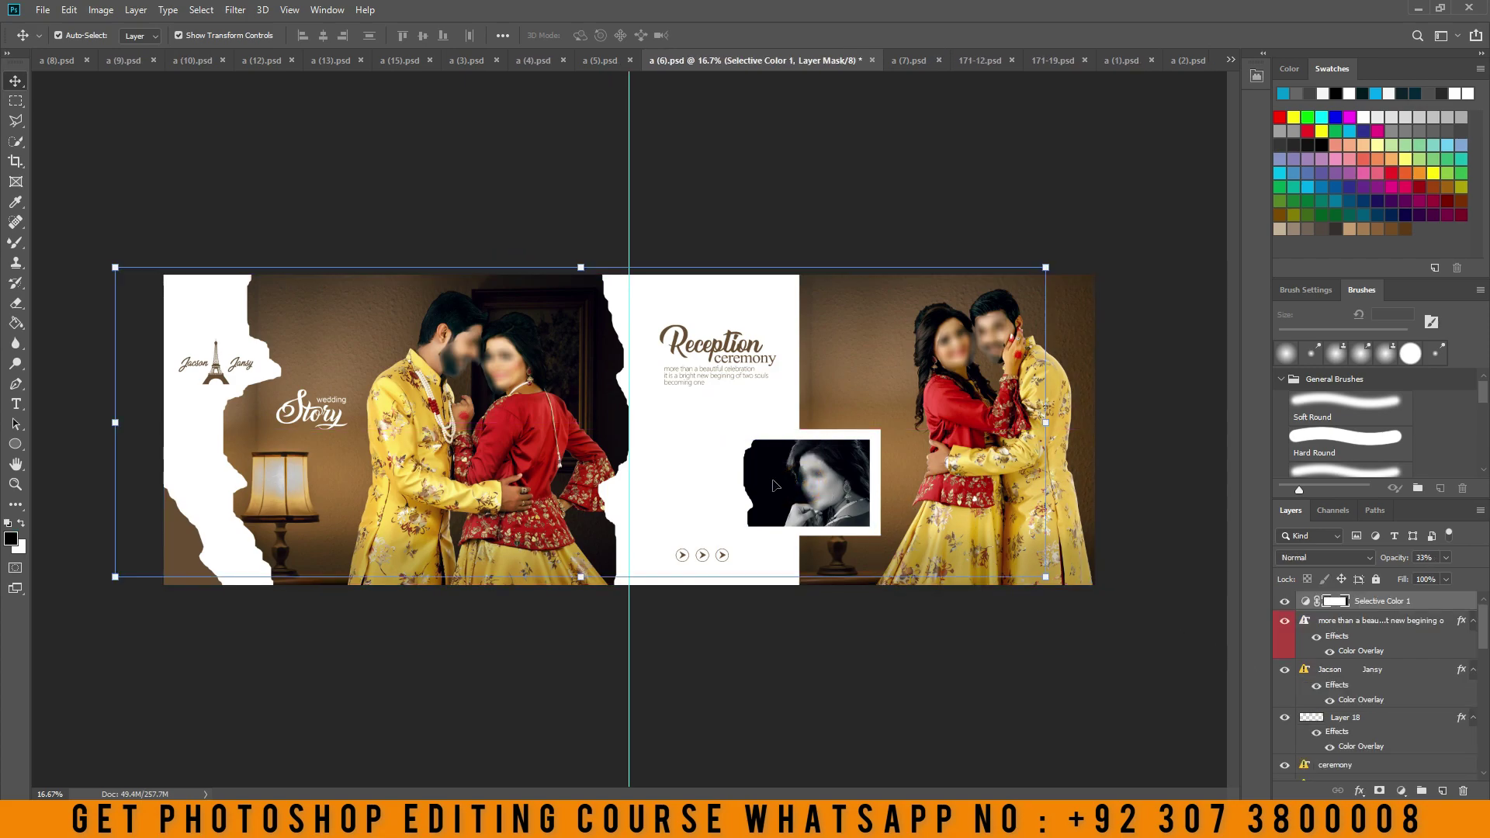
key("ctrl+z")
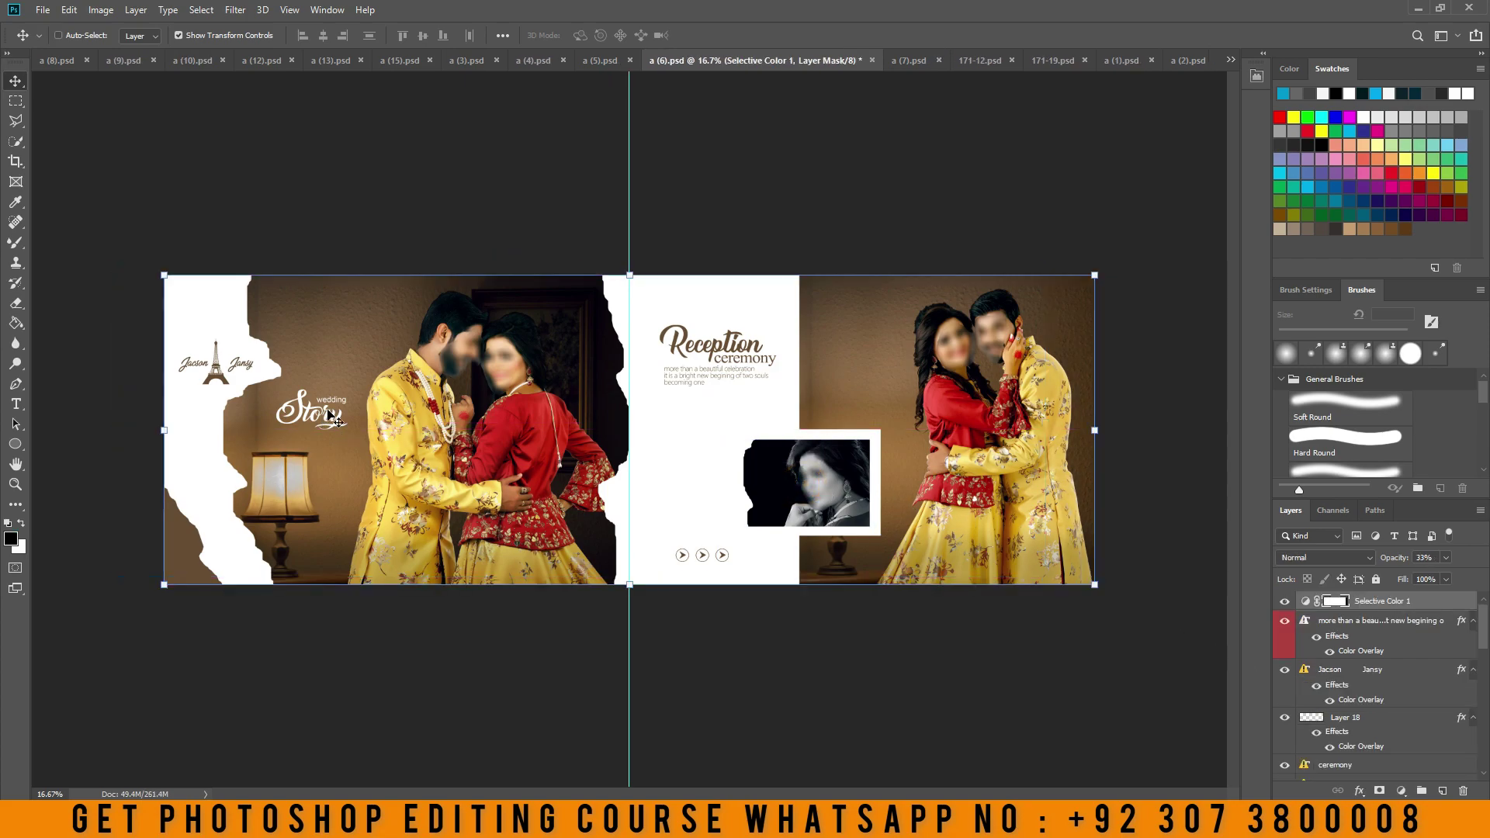
View a (5).psd, then in a (4).psd delete the couple cut-out layer beside the Royal Wedding title
left_click(598, 59)
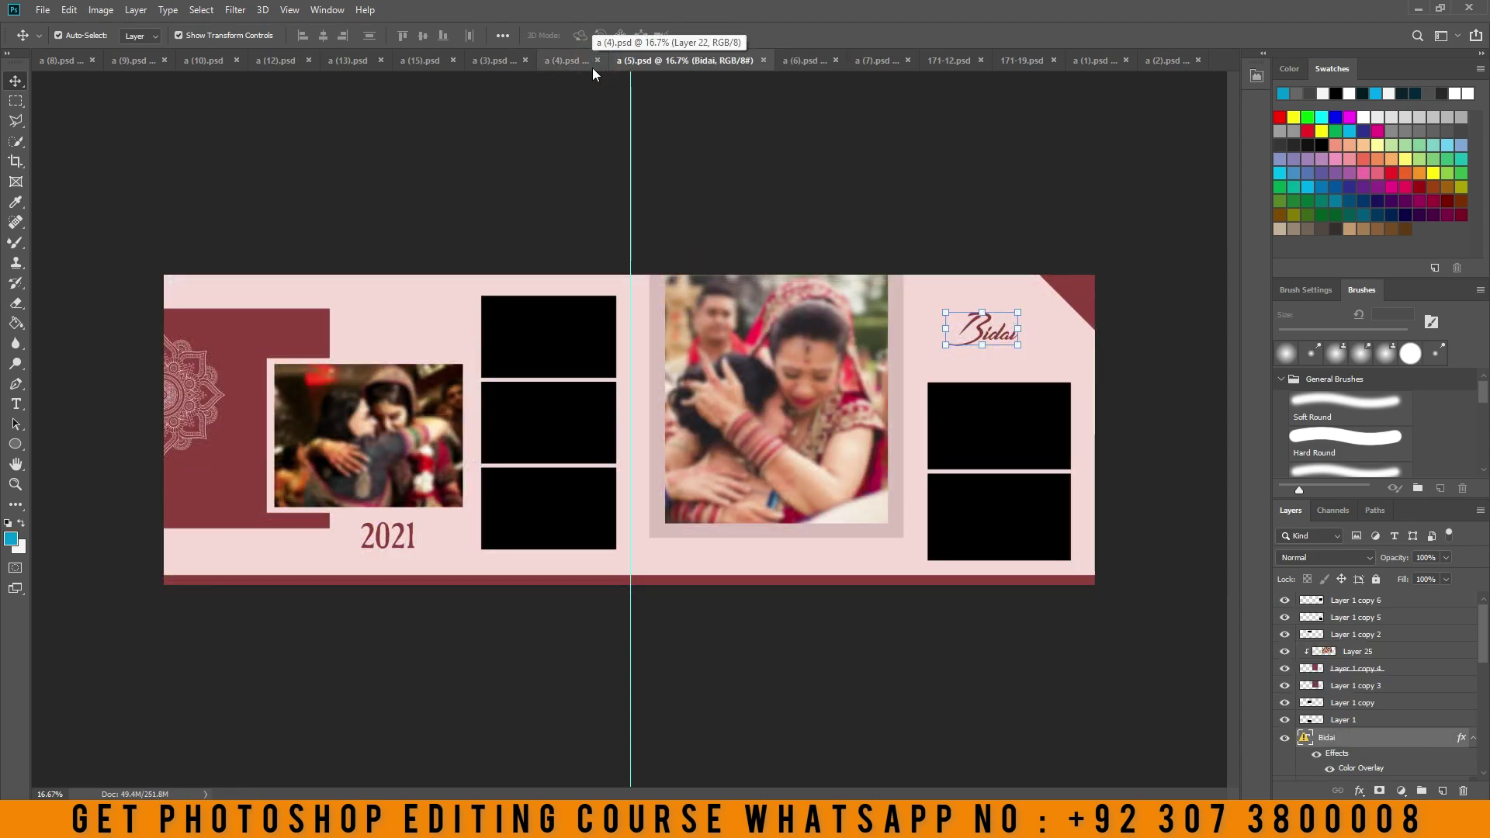
left_click(550, 62)
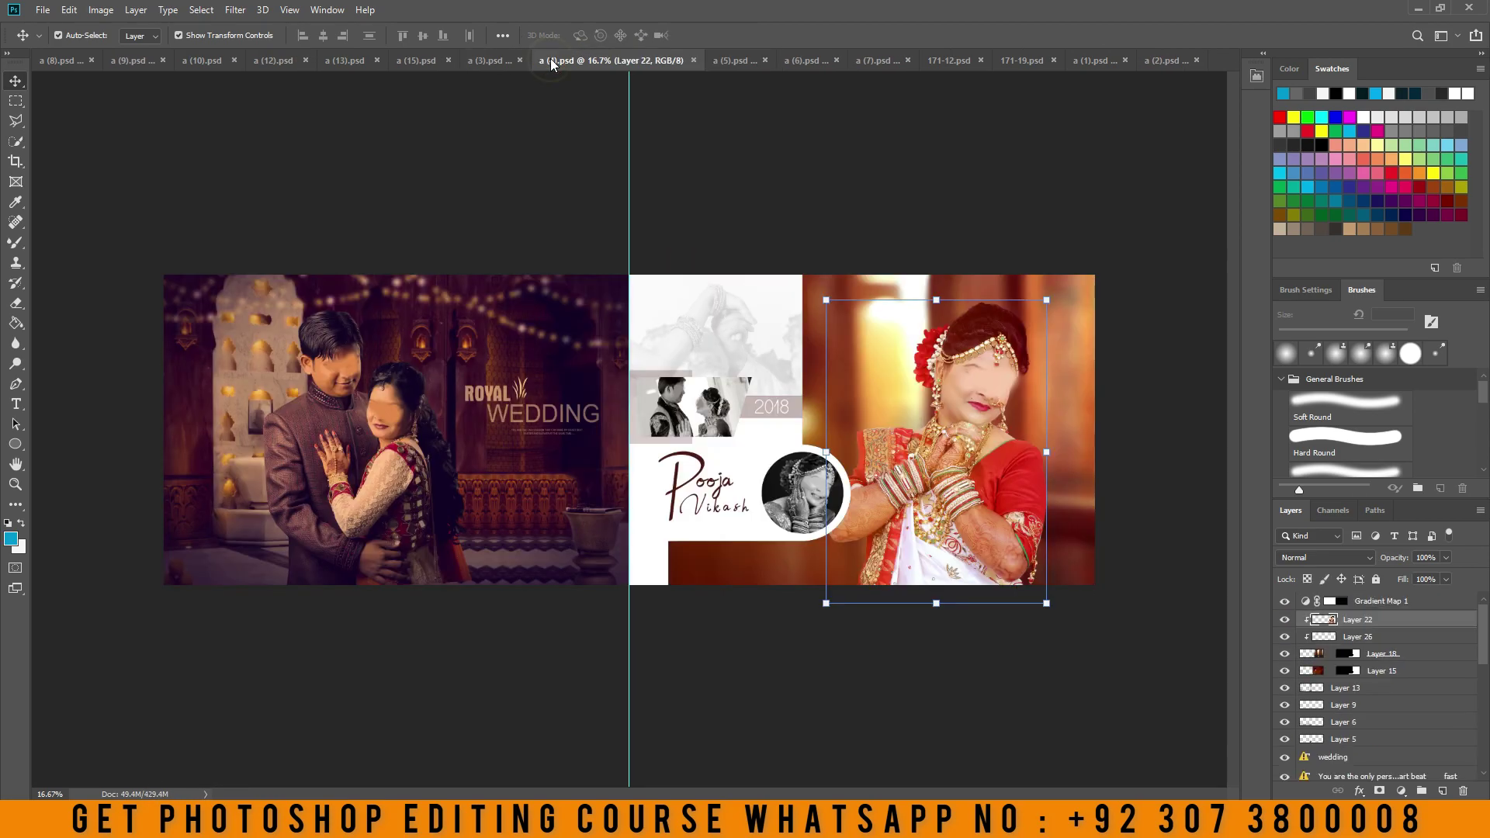
left_click(355, 469)
right_click(377, 478)
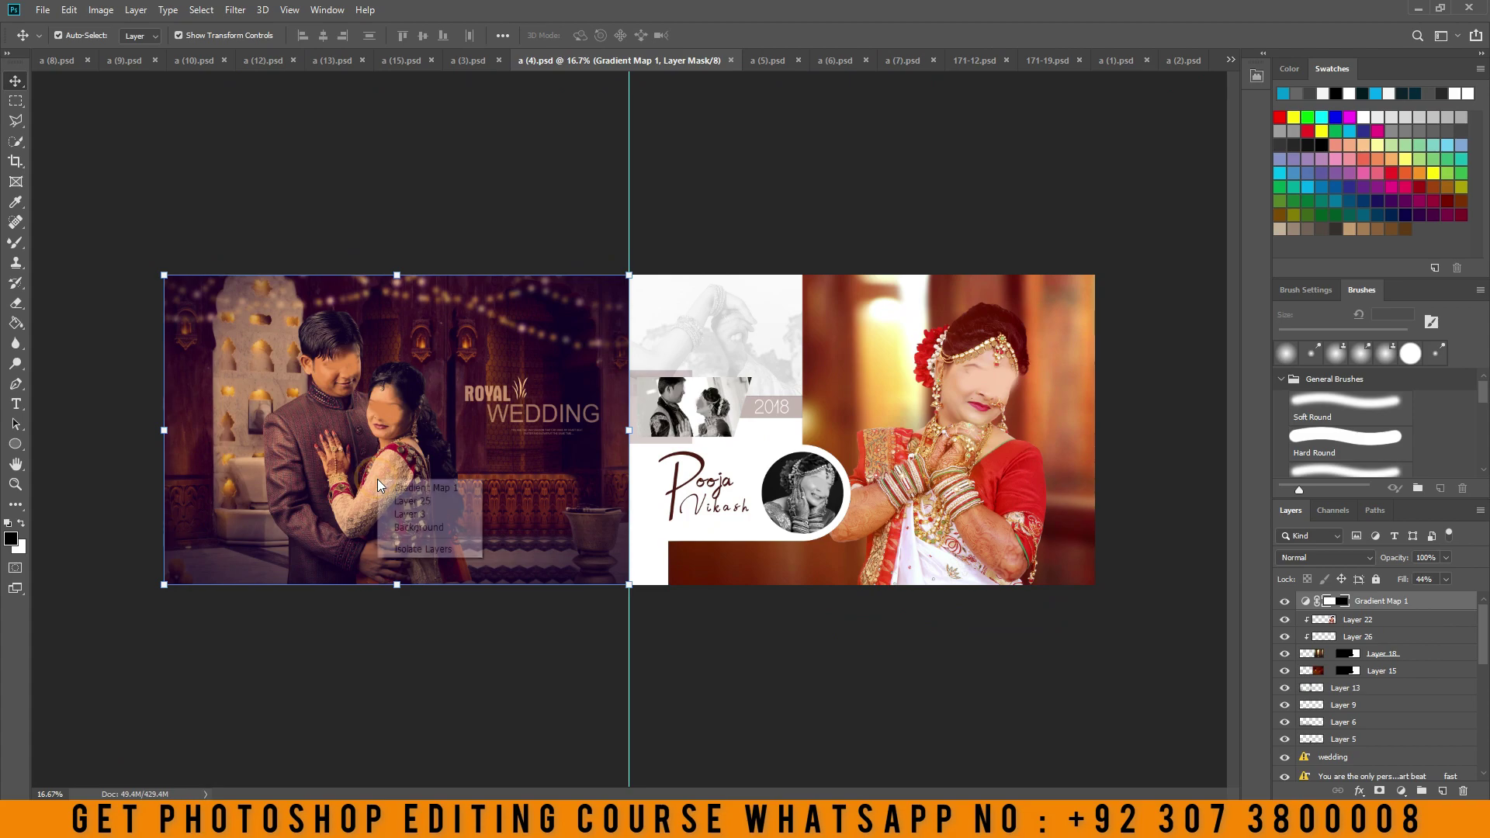
left_click(401, 506)
key("Delete")
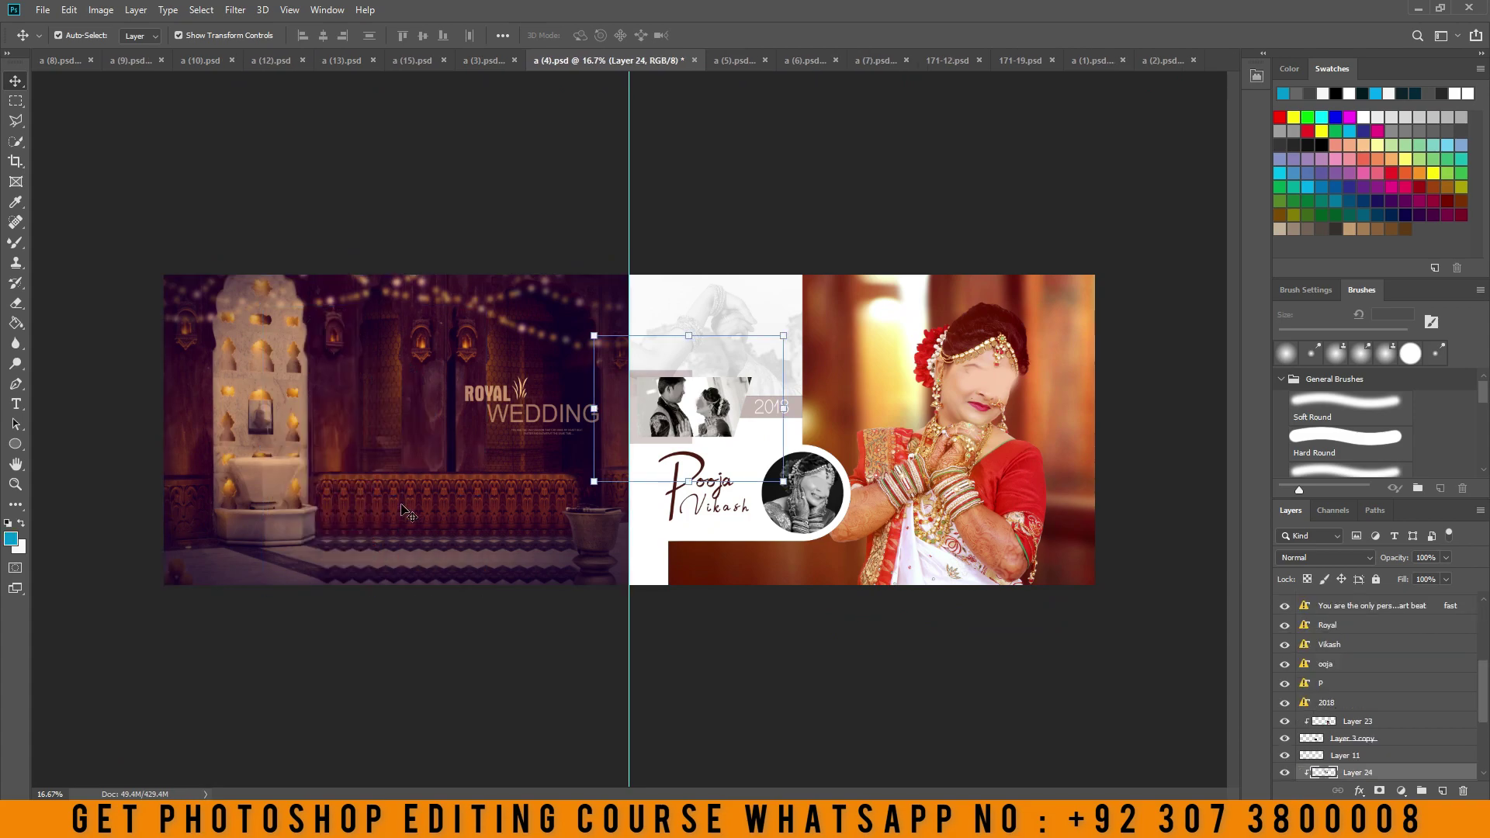
Delete Layer 18, the bright blurred background behind the bride in the red blouse
right_click(947, 404)
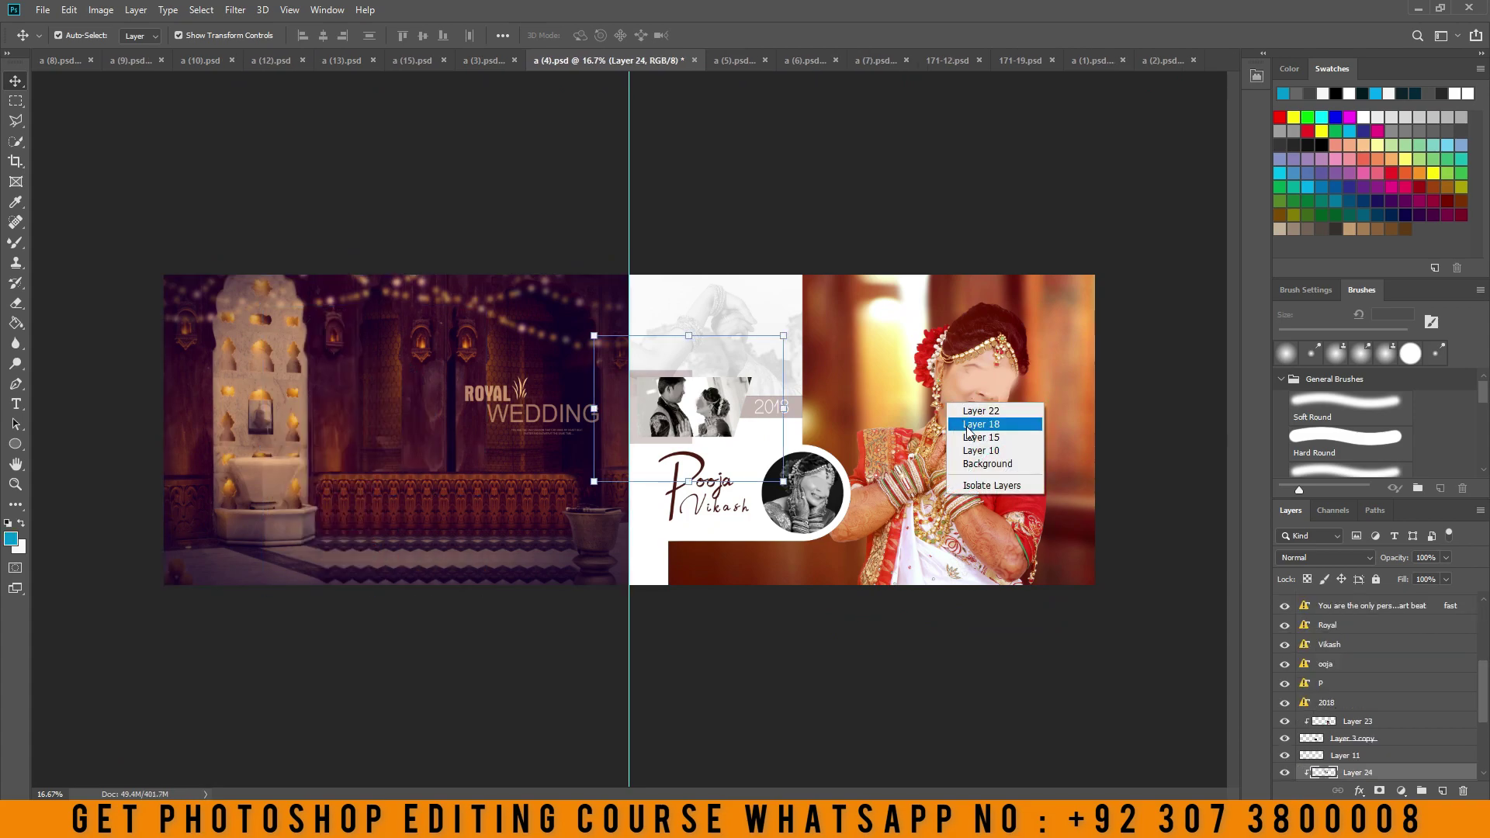
left_click(968, 428)
key("Delete")
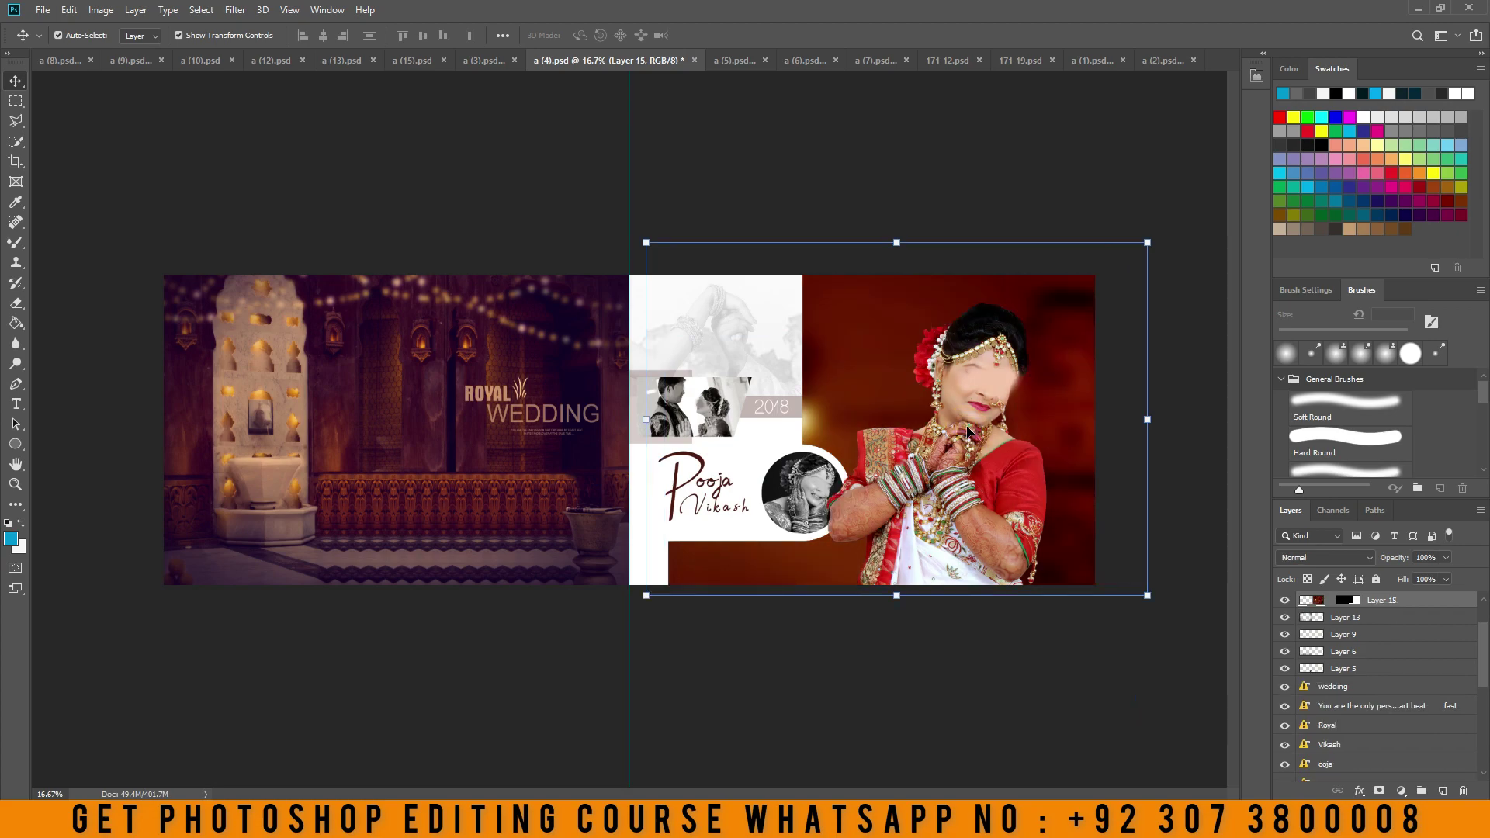
View the a (3).psd and a (15).psd album spreads
left_click(489, 60)
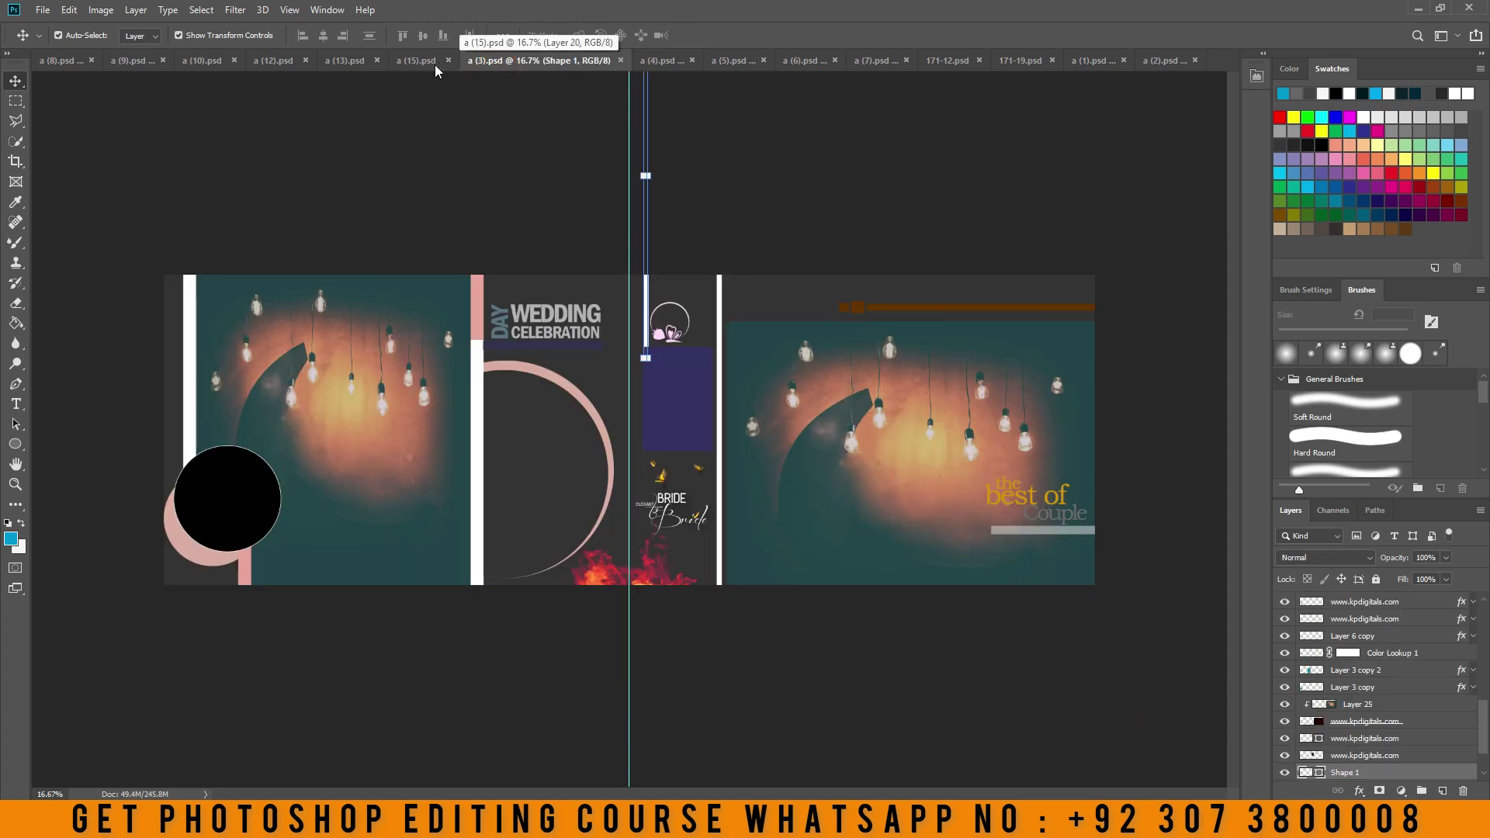
left_click(382, 60)
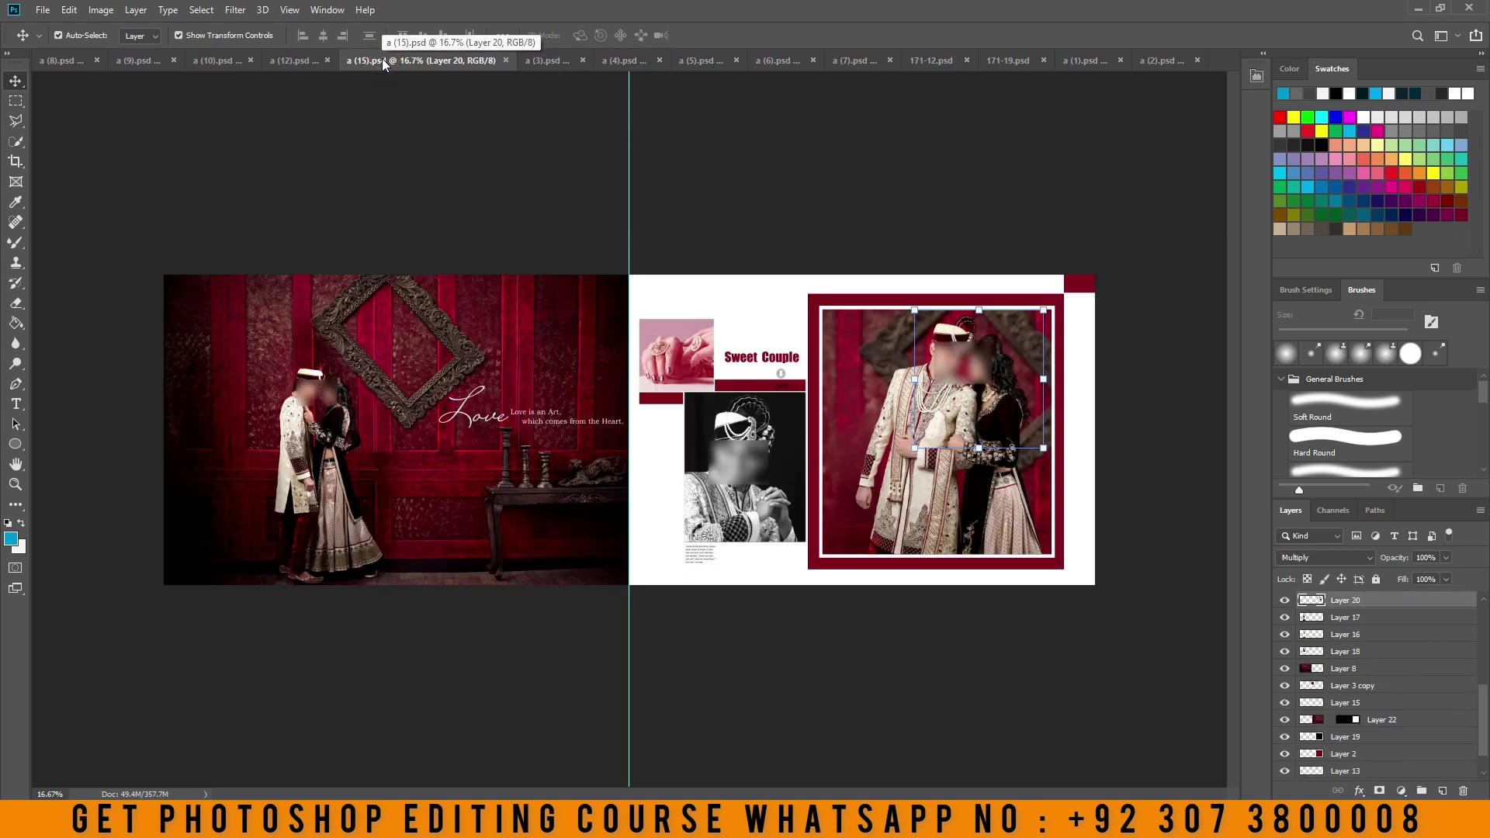
In a (15).psd, delete Layer 17 and Layer 16, which hold the couple standing in the red room
left_click(313, 482)
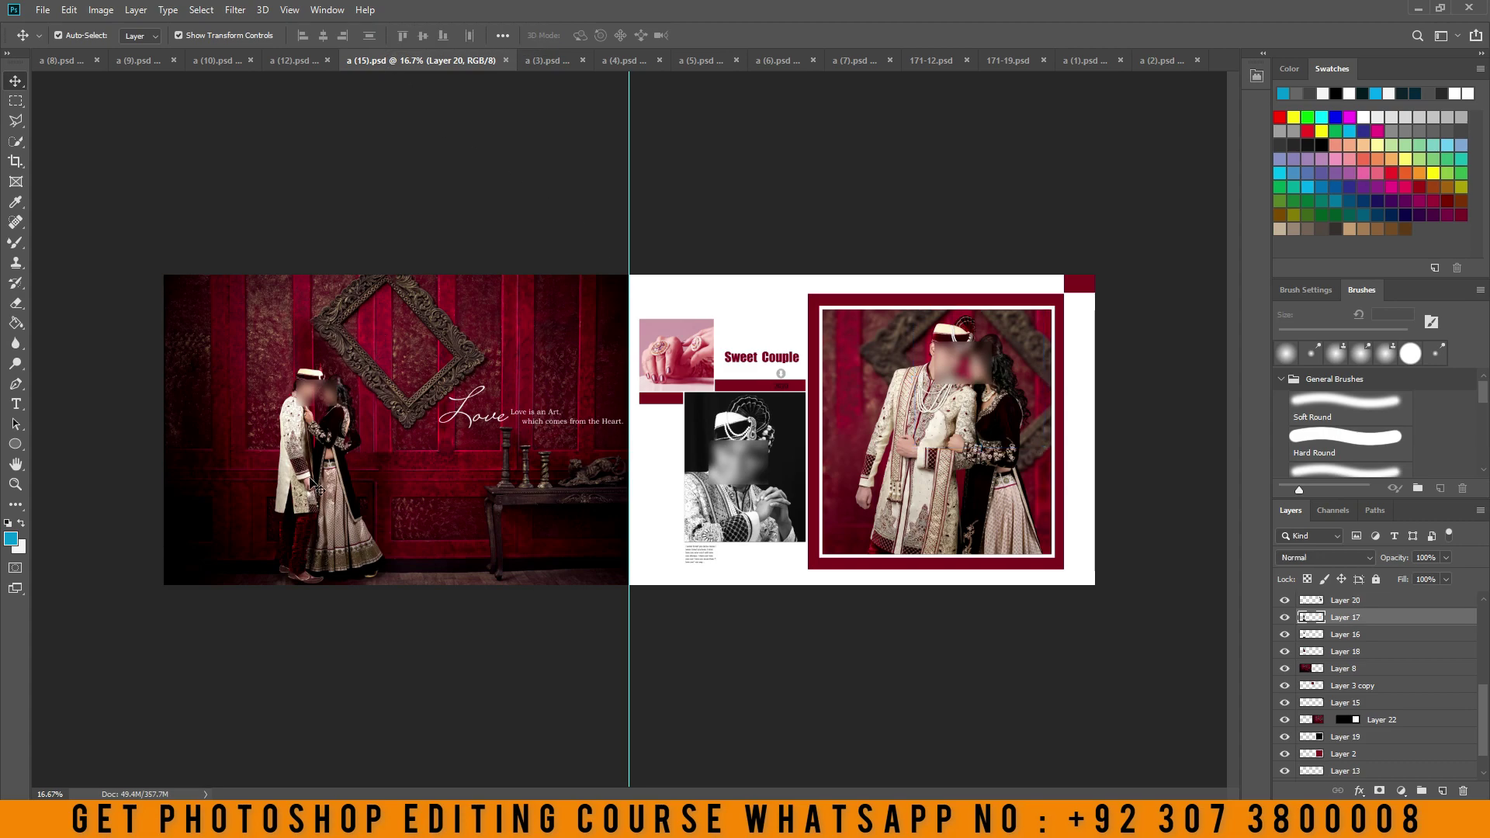
key("Delete")
key("Delete")
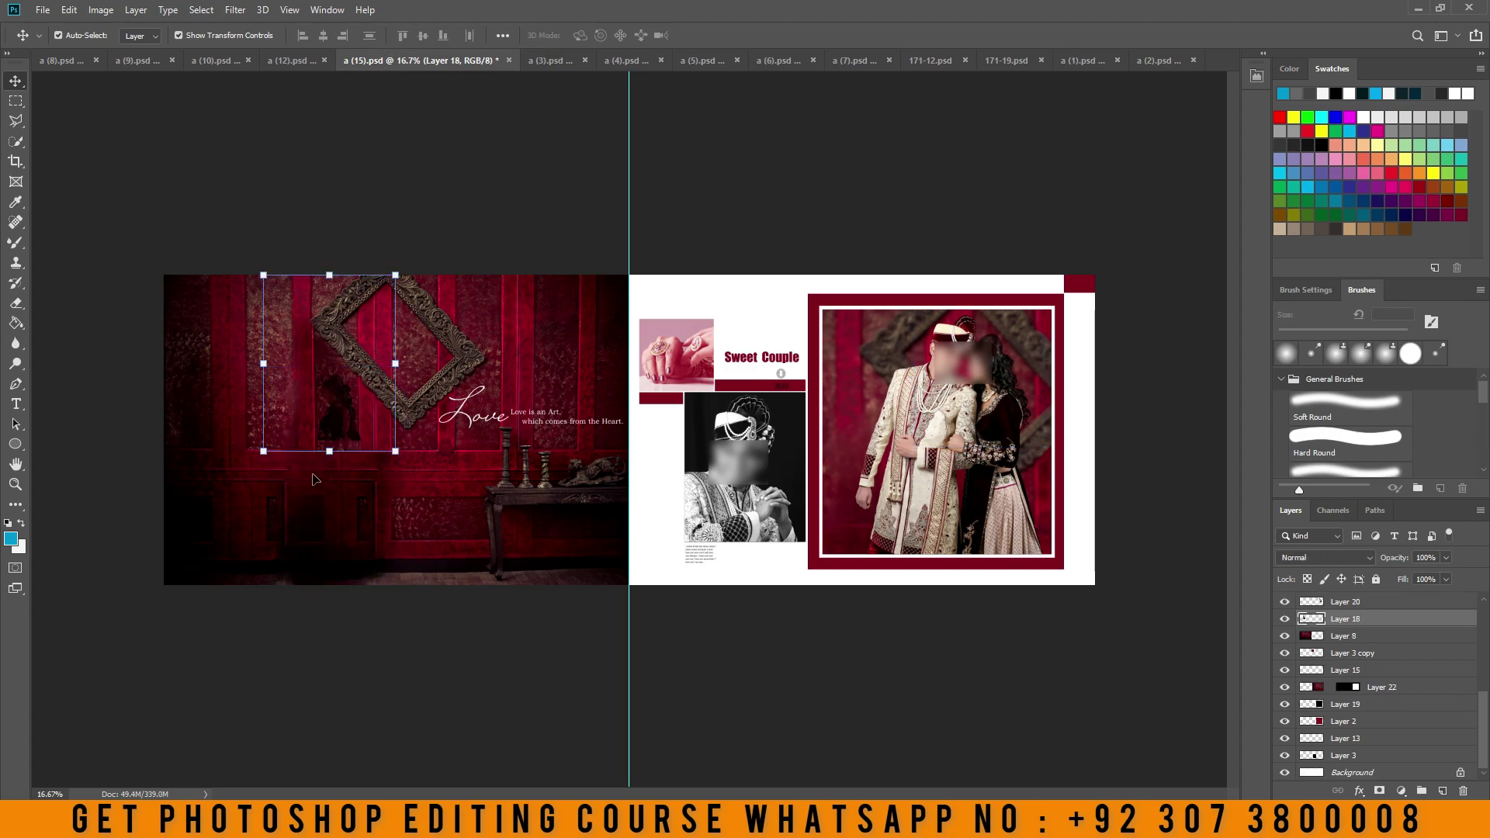
Inspect the emptied red wall background around the ornate frame at 50% zoom, then fit the spread on screen
left_click(14, 484)
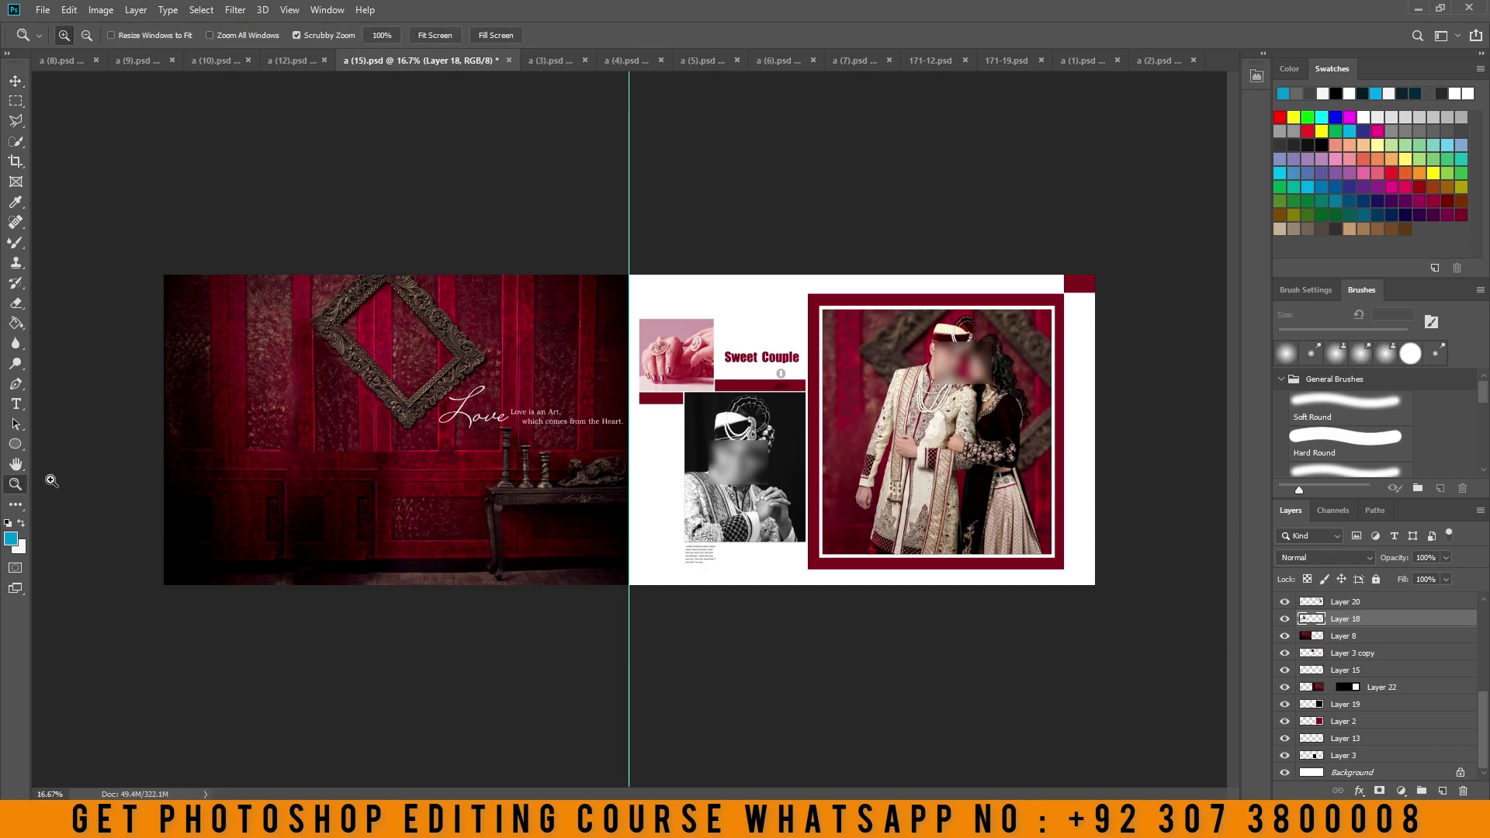
left_click(364, 389)
left_click(364, 388)
left_click(363, 388)
right_click(489, 325)
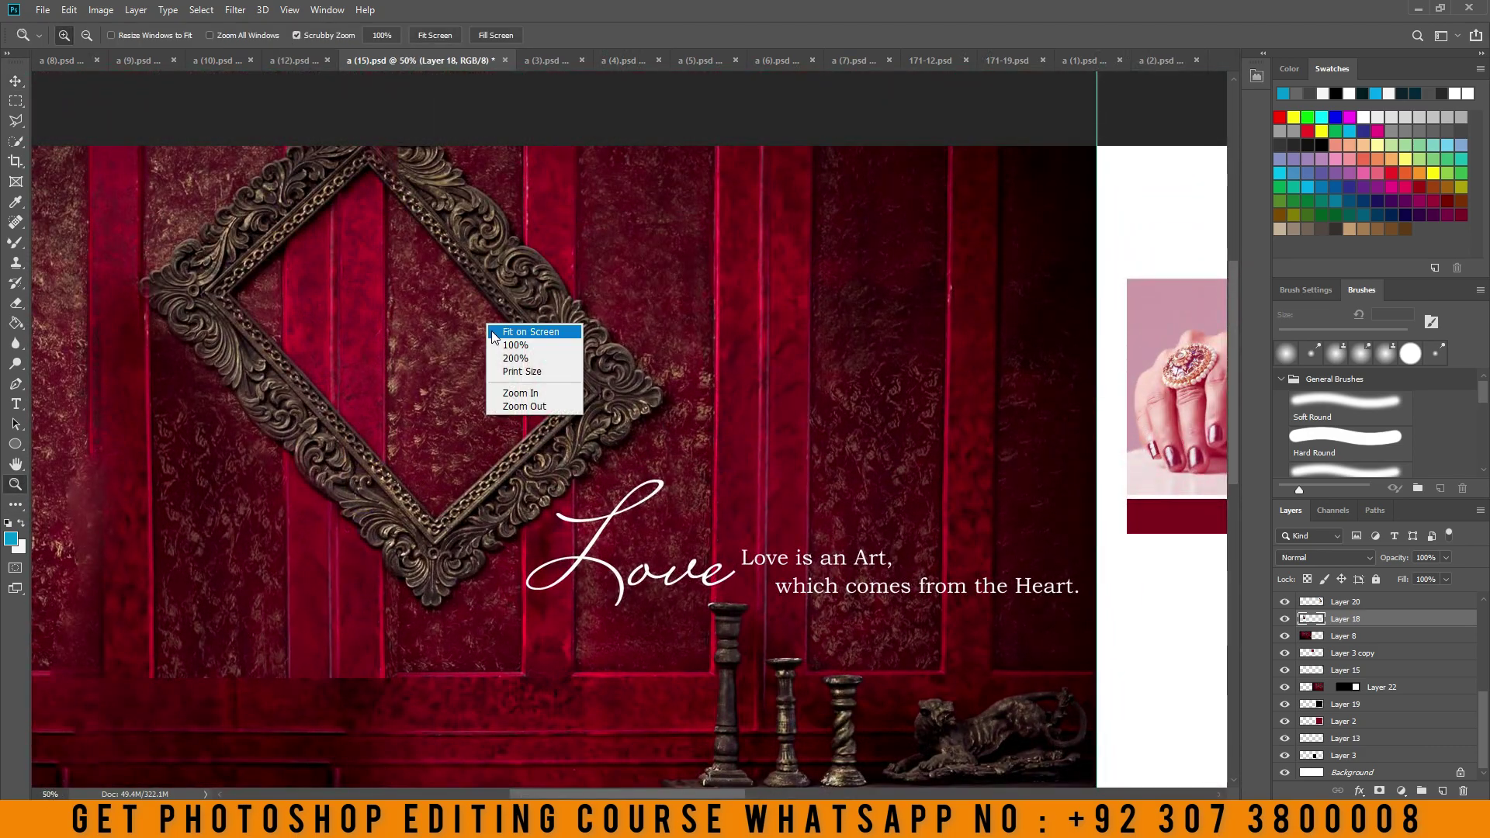
left_click(496, 334)
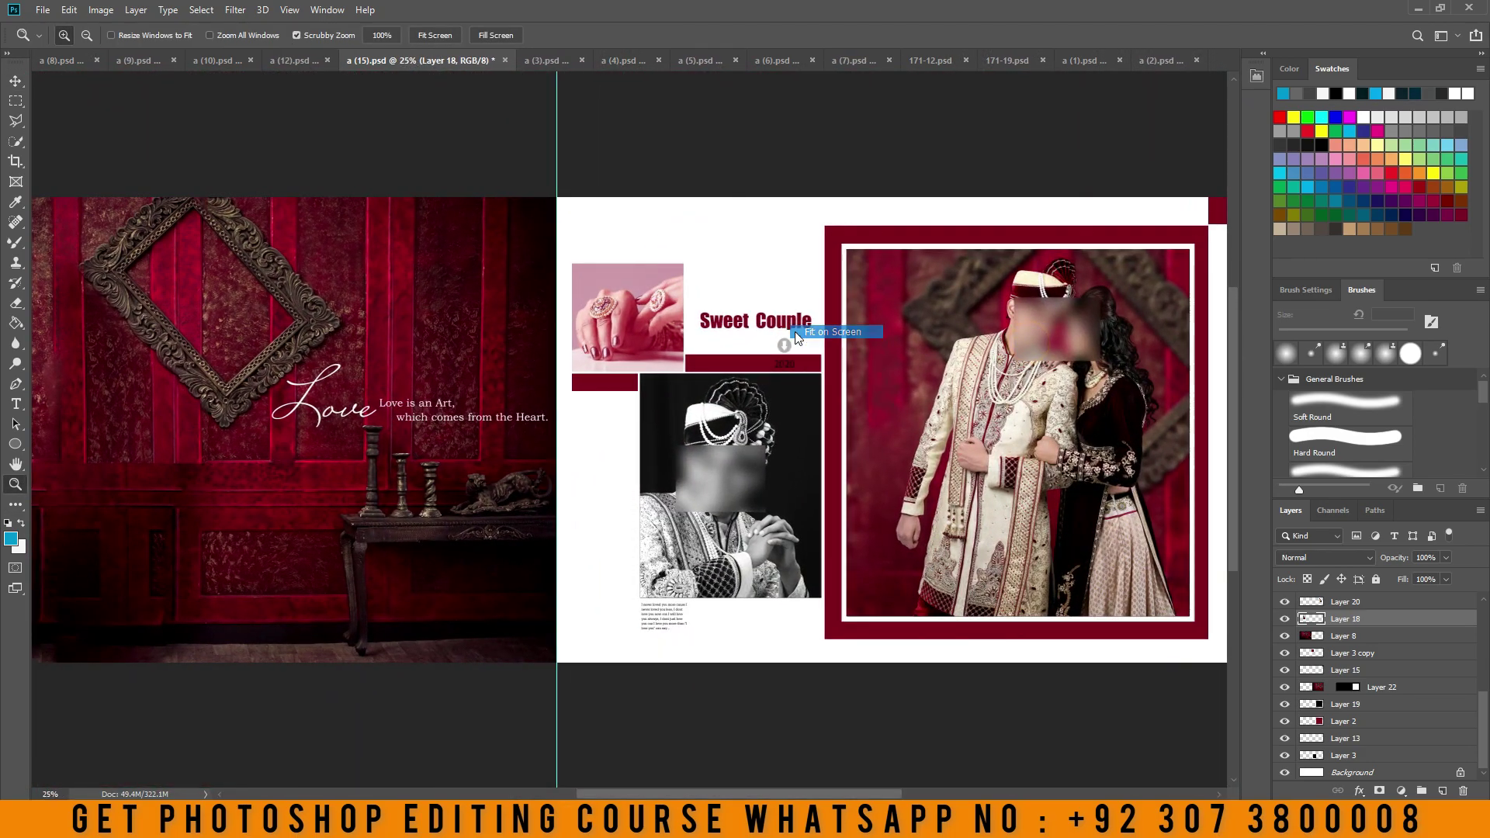
key("ctrl+0")
Delete the black-and-white groom portrait and the ringed-hands photo from their frames in a (15).psd
left_click(16, 80)
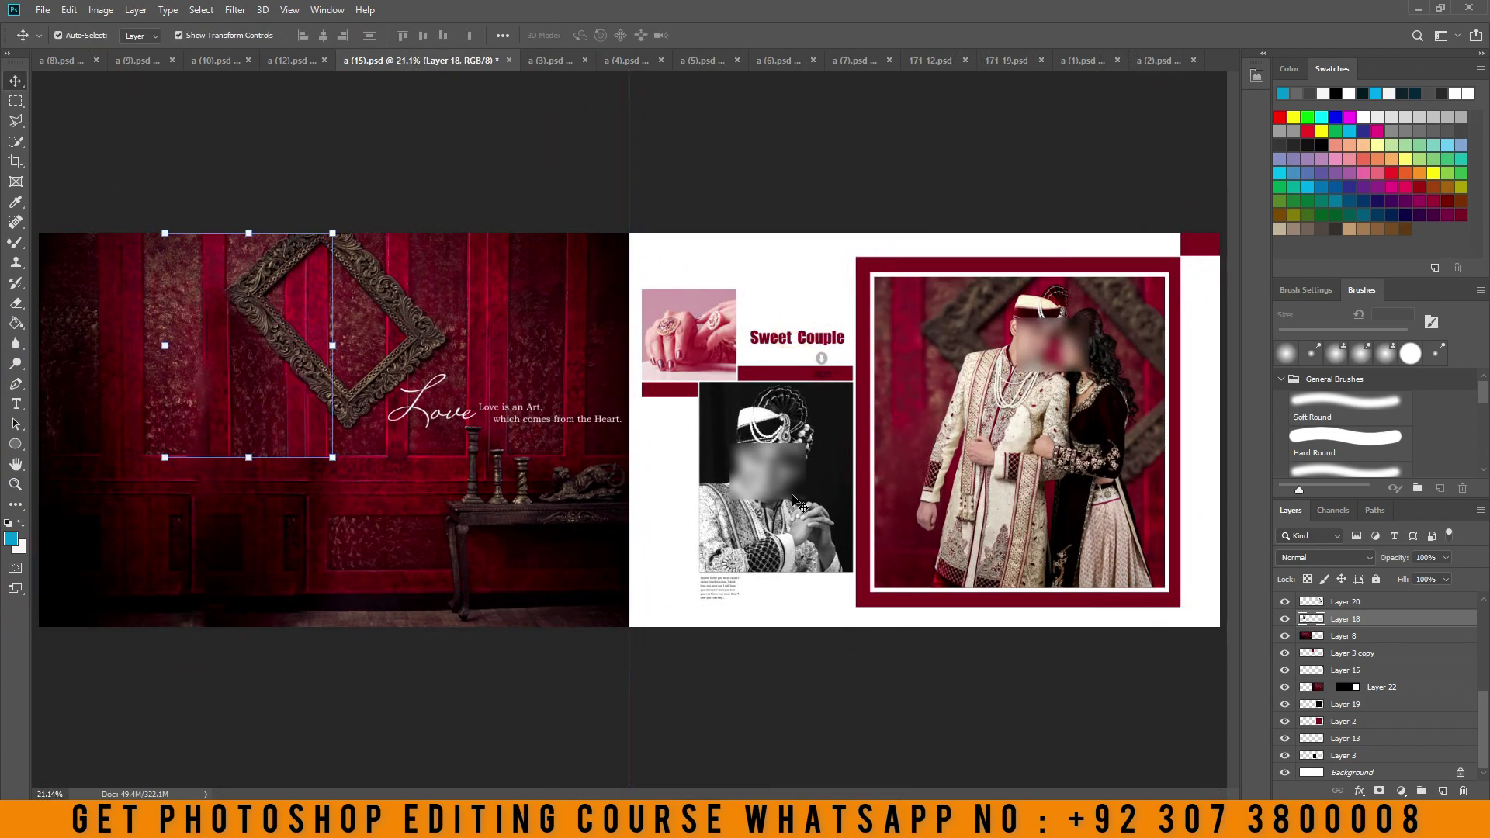
left_click_drag(800, 505, 756, 472)
key("Delete")
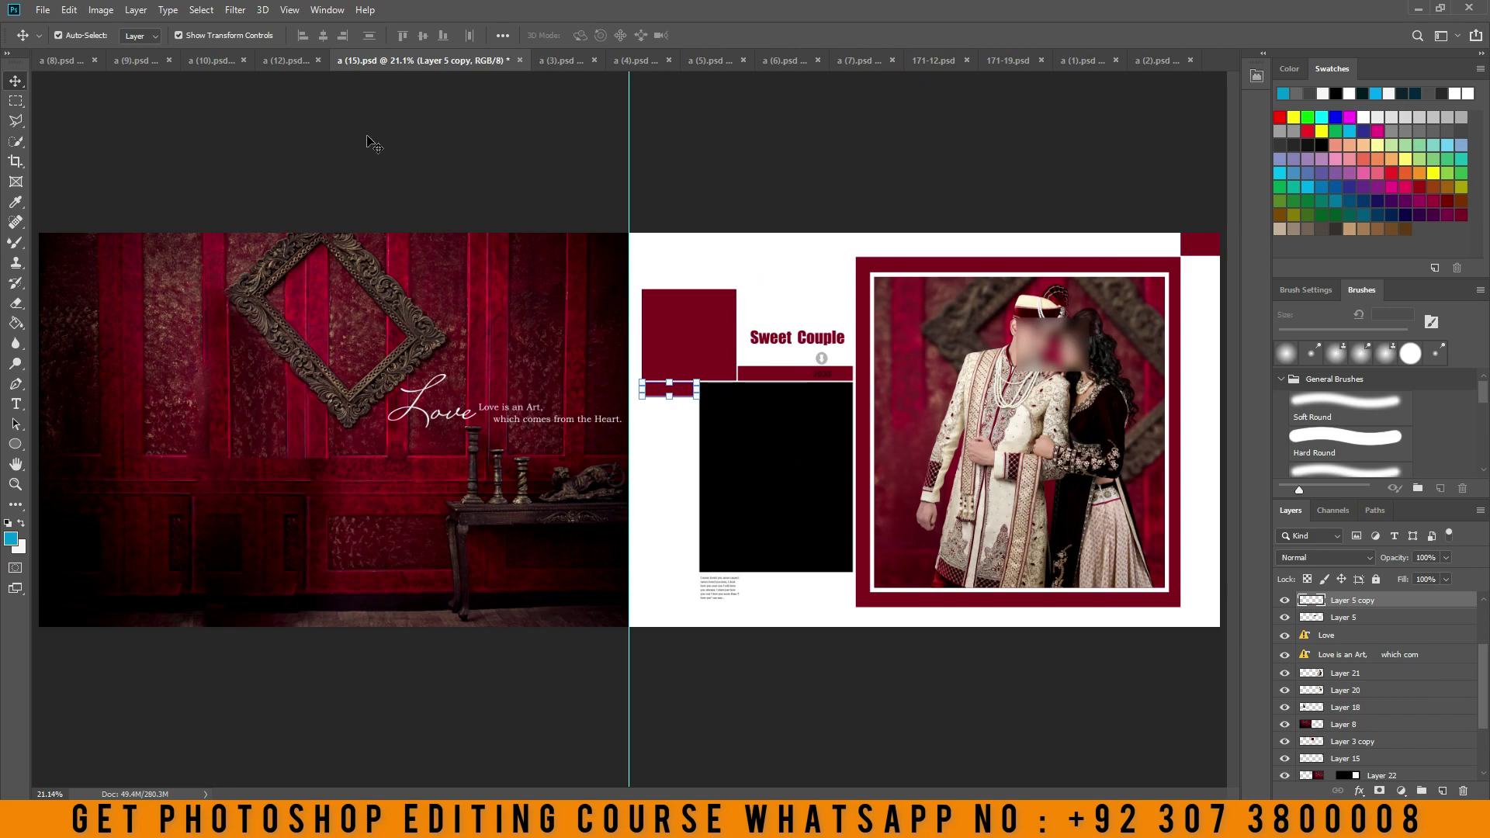
In a (12).psd, delete the bride cut-outs from the large brown background and from the smaller panel beside the diamond frames
left_click(301, 59)
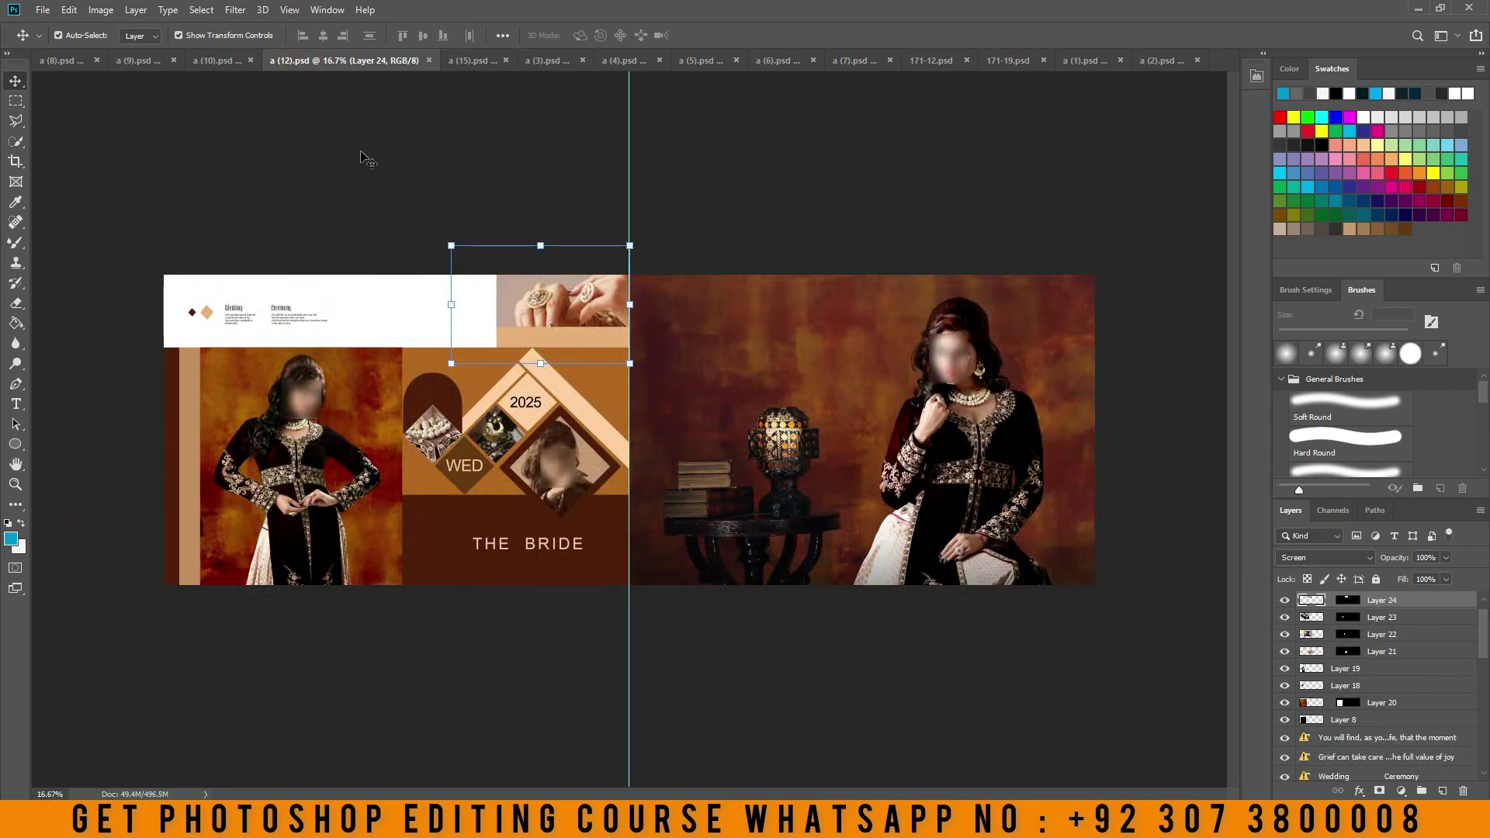
left_click(986, 454)
key("Delete")
key("Delete")
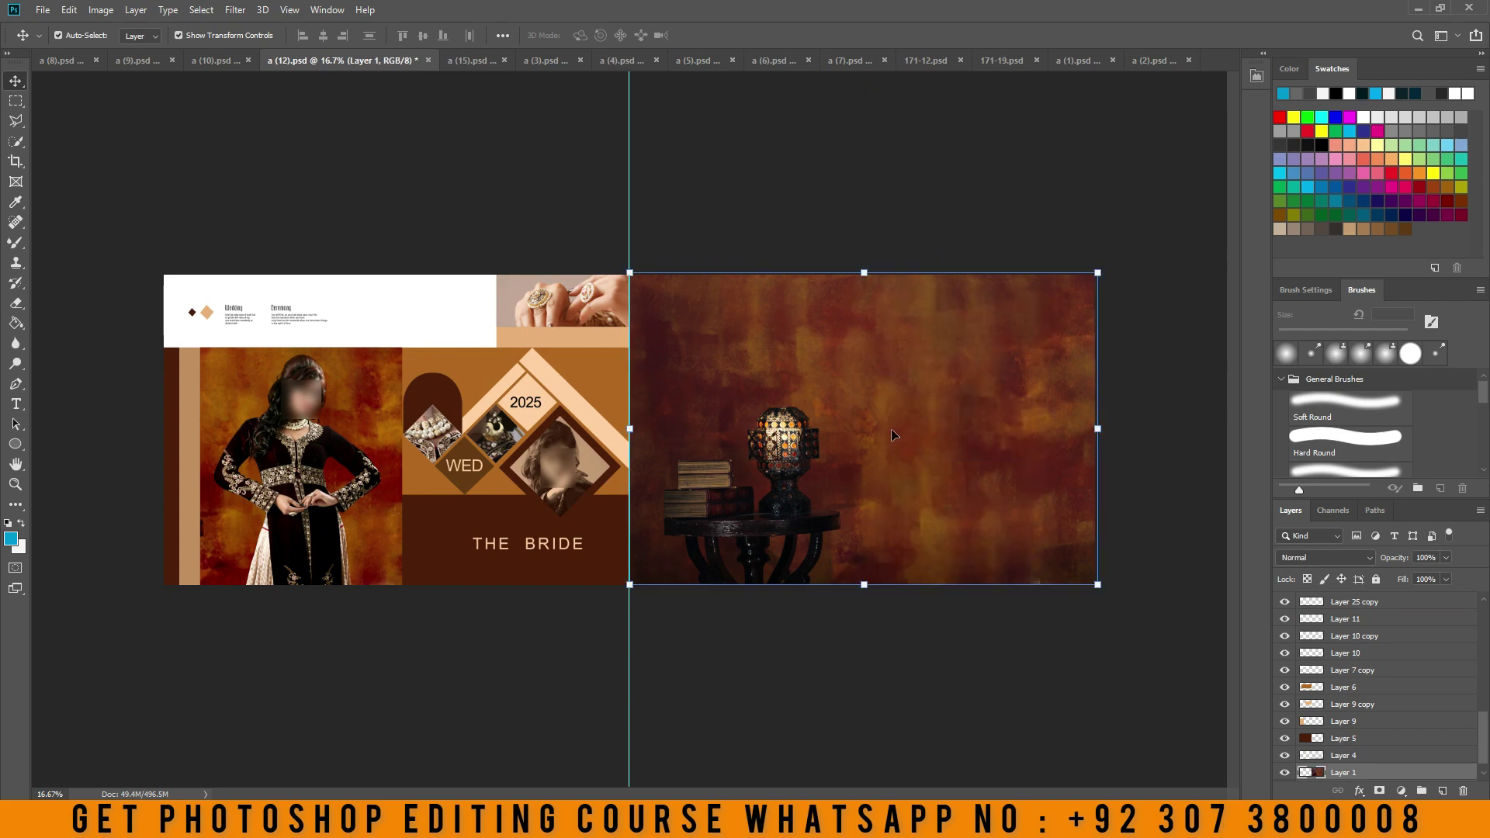
left_click(283, 493)
key("Delete")
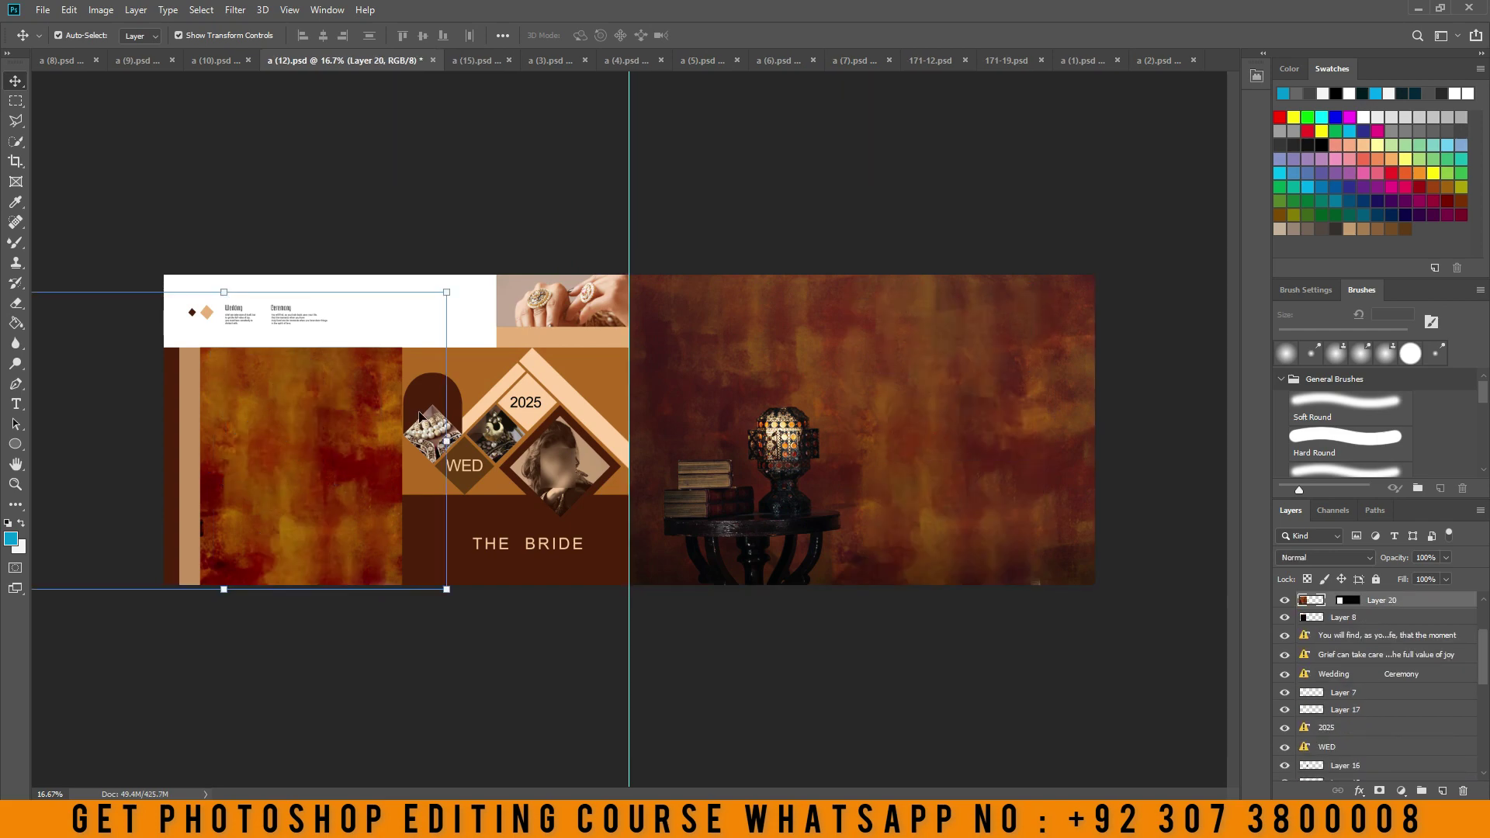
Delete the couple cut-outs on Layer 2 in a (10).psd and on Layer 3 under the archway in a (9).psd
left_click(211, 61)
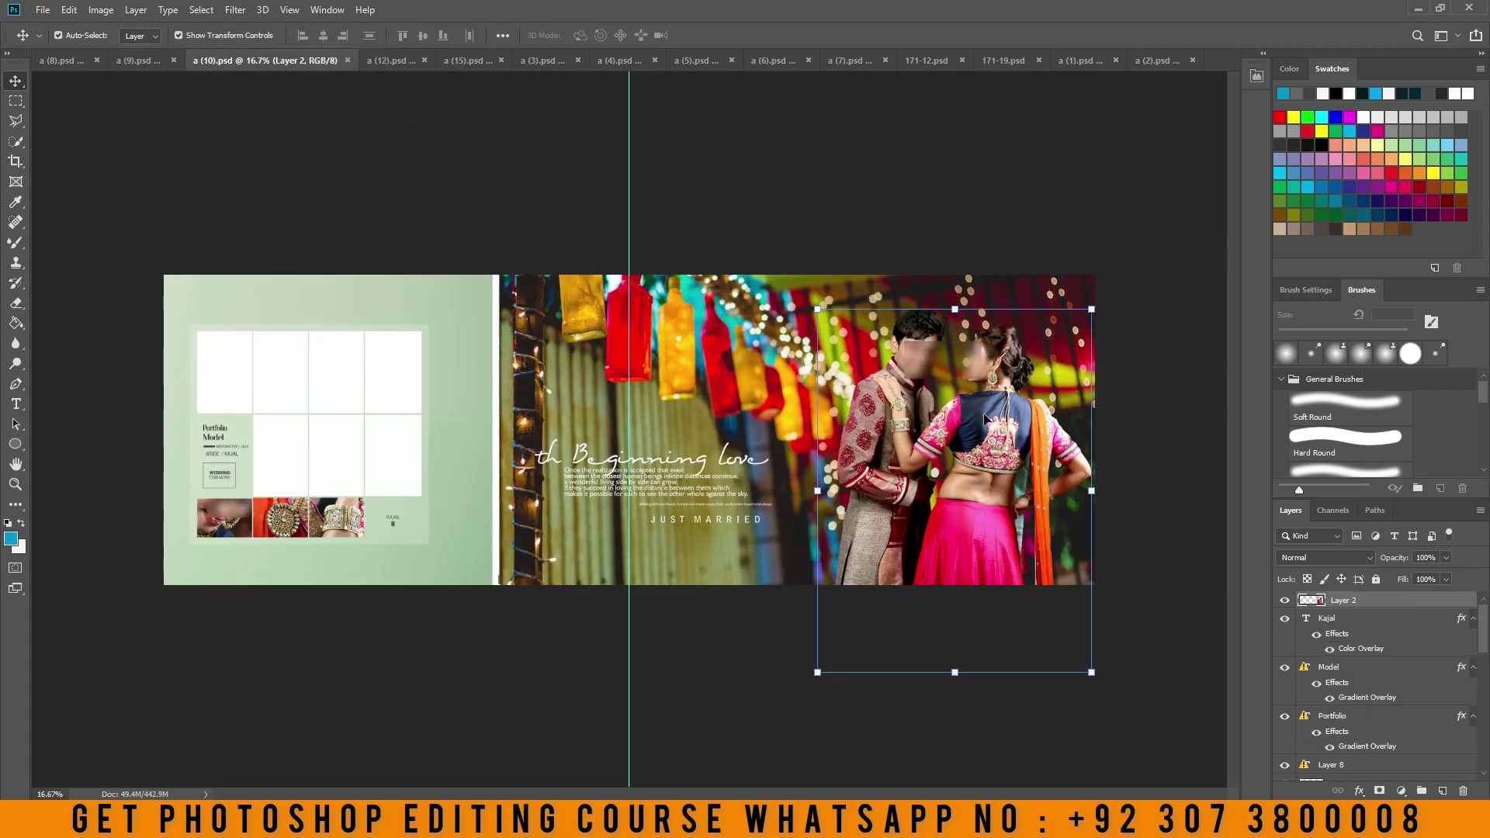
key("Delete")
left_click(972, 439)
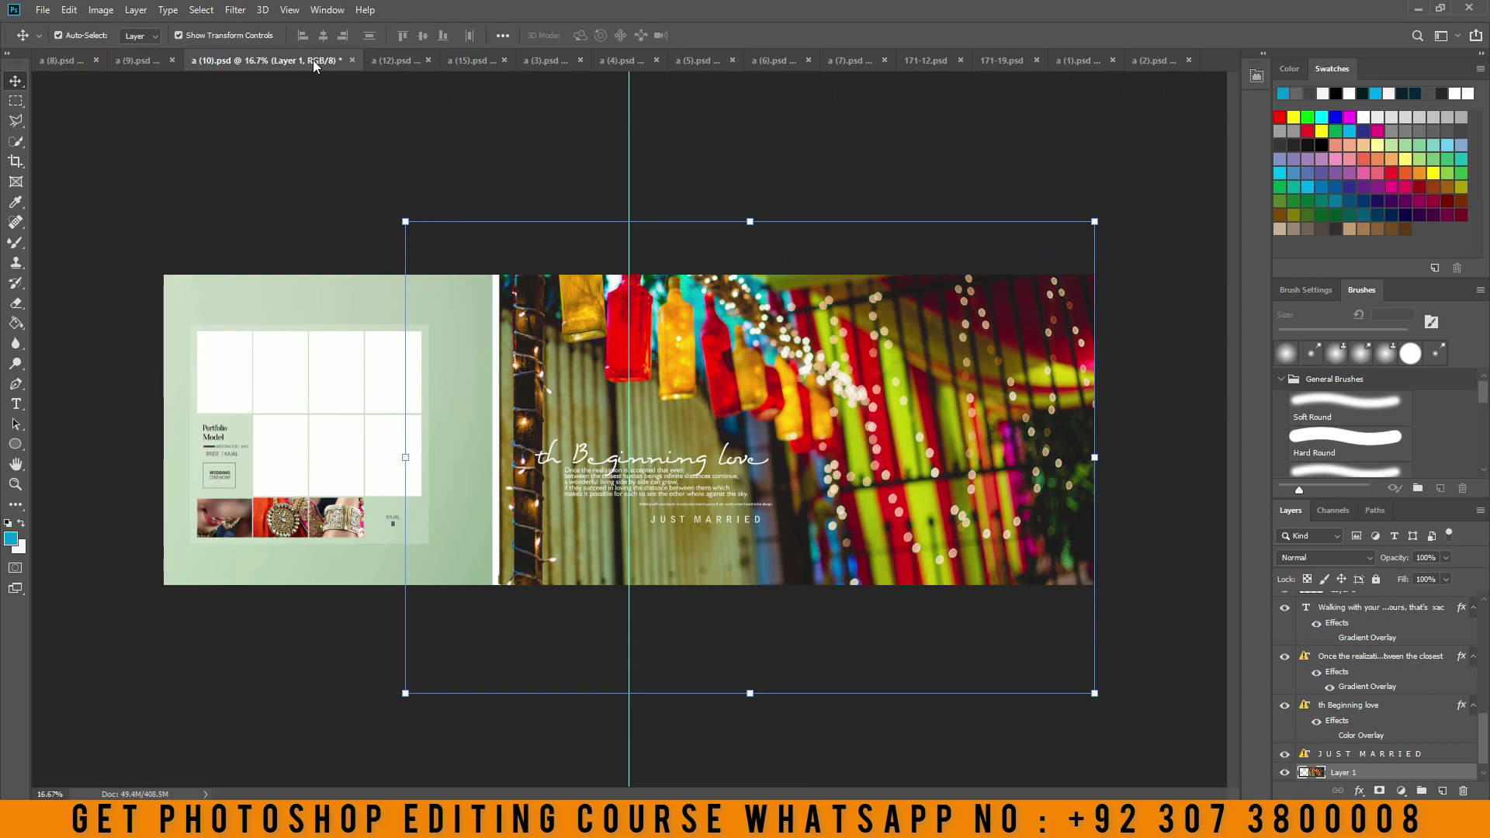
left_click(140, 60)
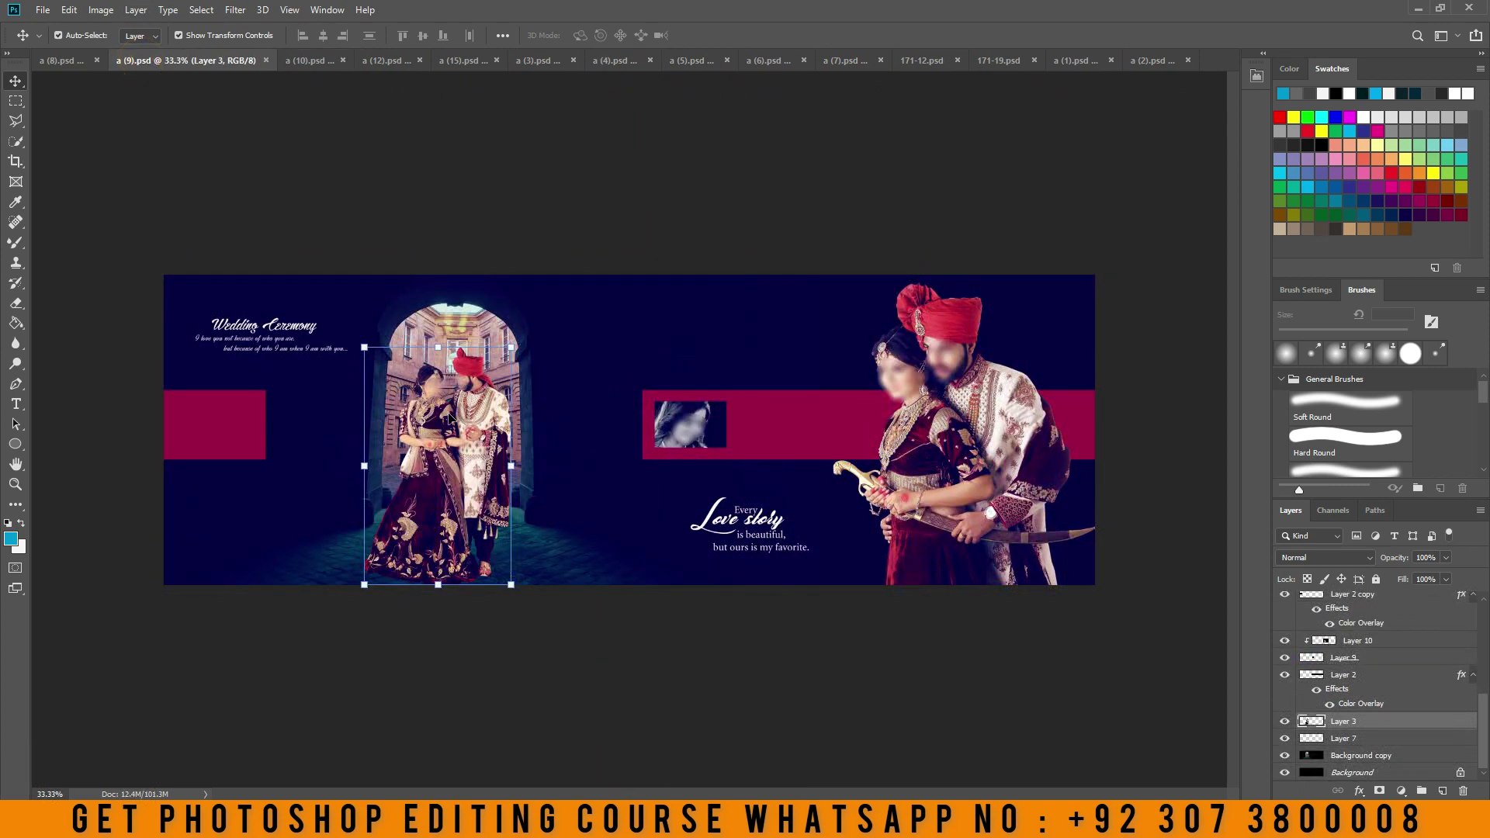
key("Delete")
Try deleting the top Selective Color 1 adjustment layer in a (9).psd, then restore it and pick it from the layers under the large couple
key("Delete")
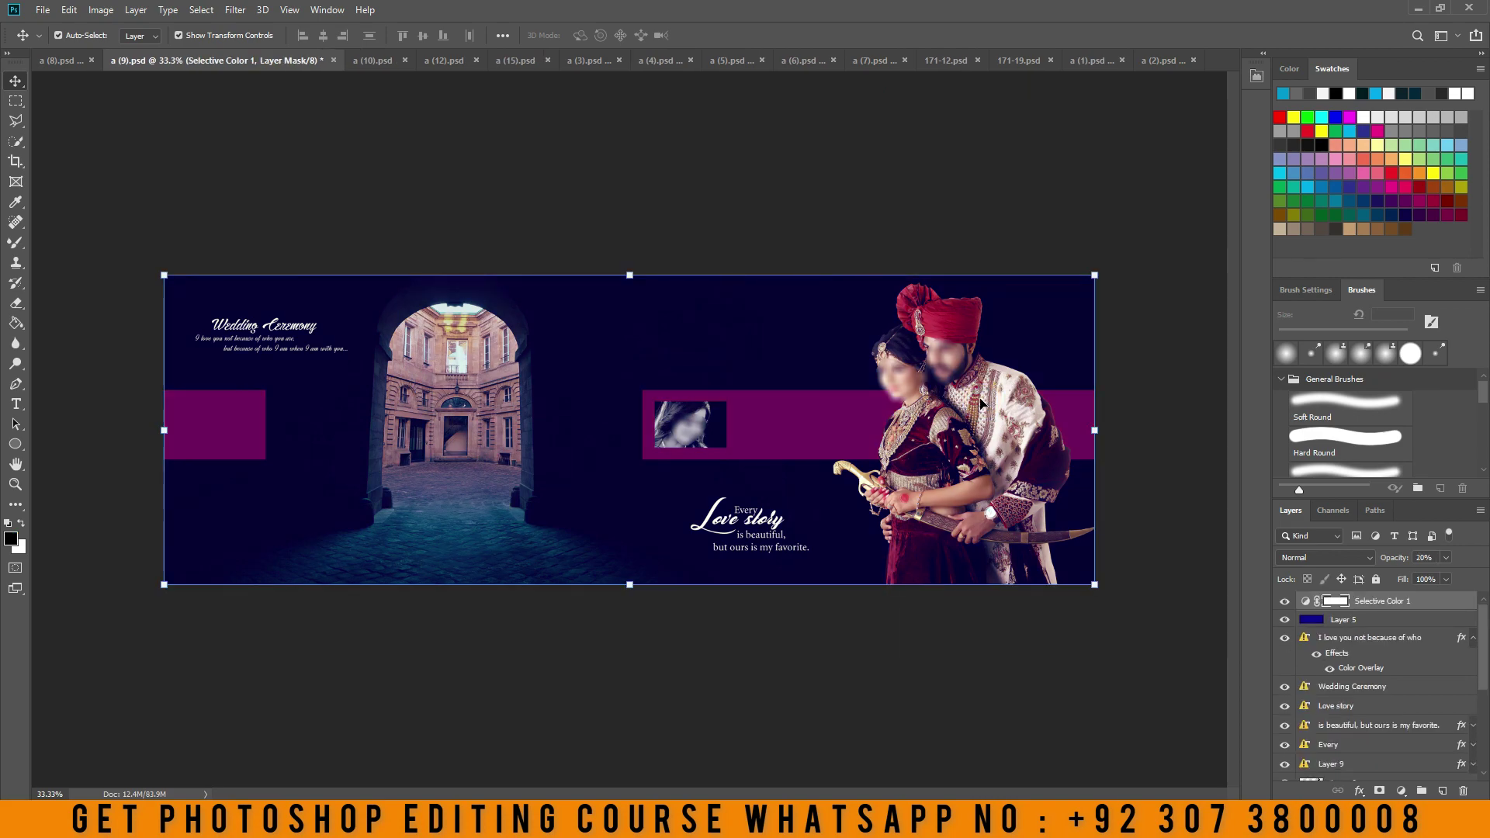
key("ctrl+j")
key("0")
right_click(946, 403)
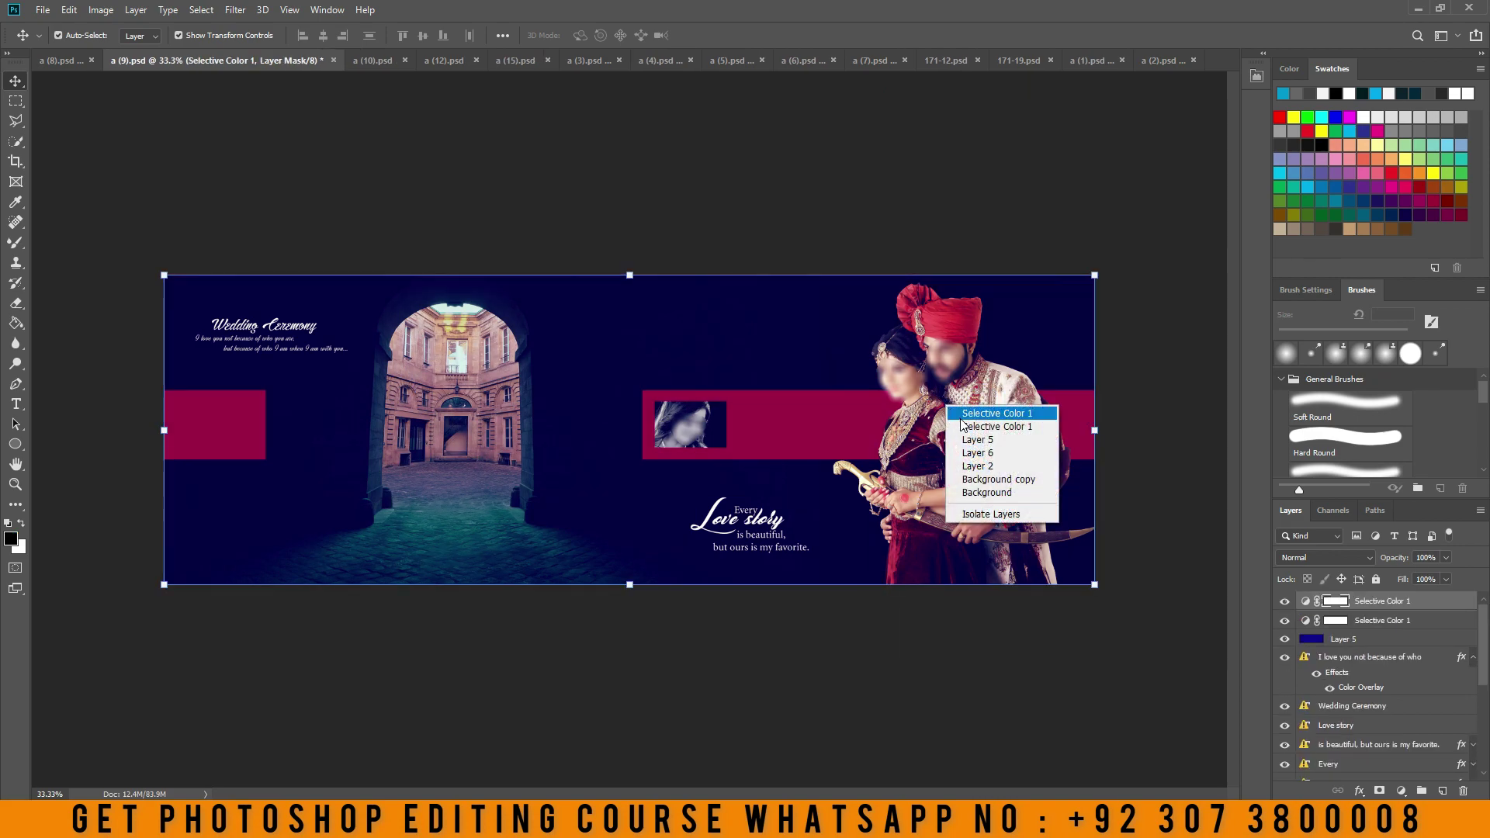
left_click(961, 417)
View the a (8).psd spread and select its Selective Color 1 layer over the couple photo
left_click(62, 59)
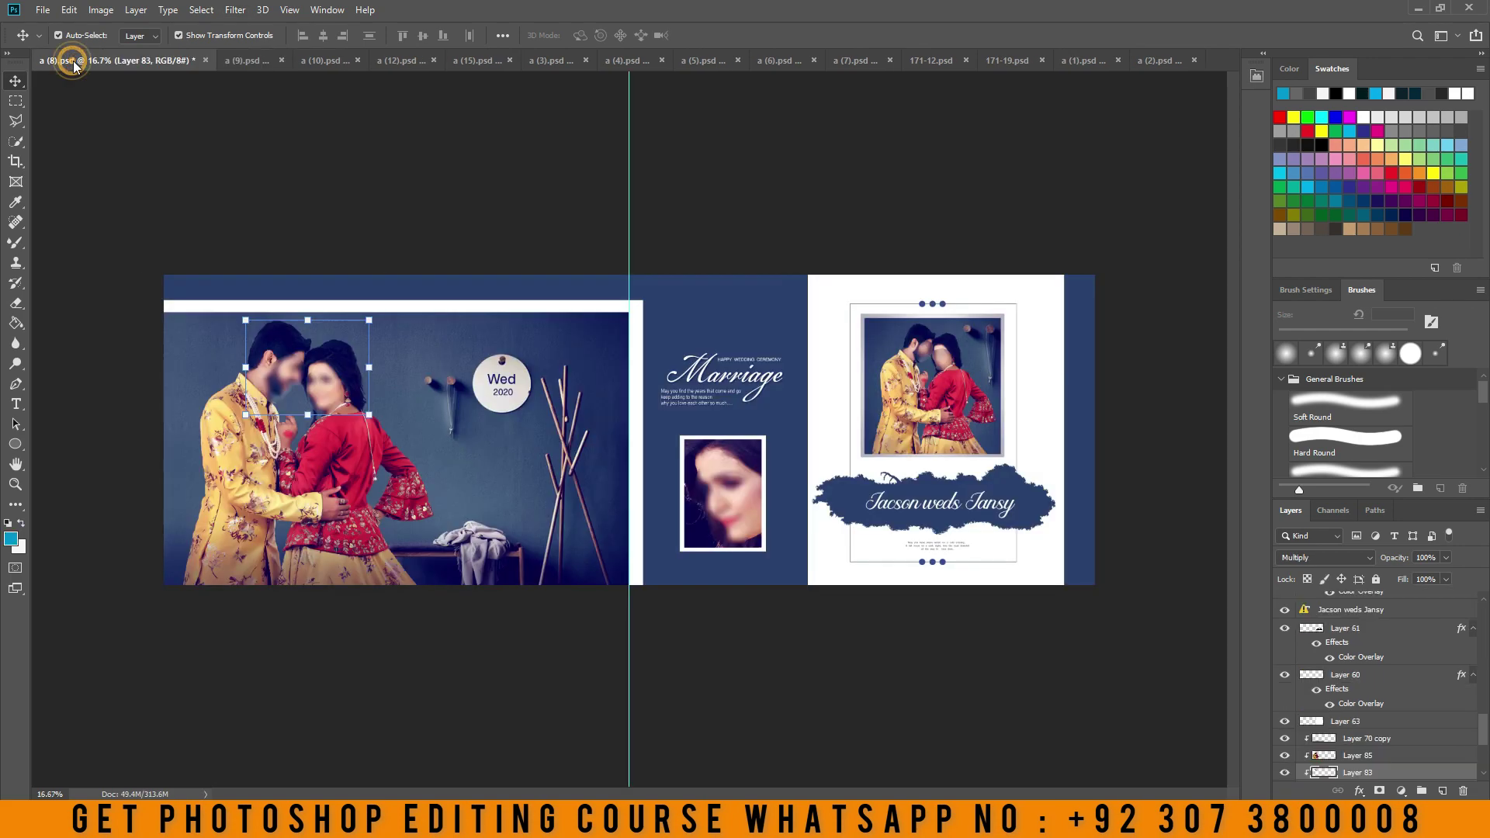
key("ctrl+t")
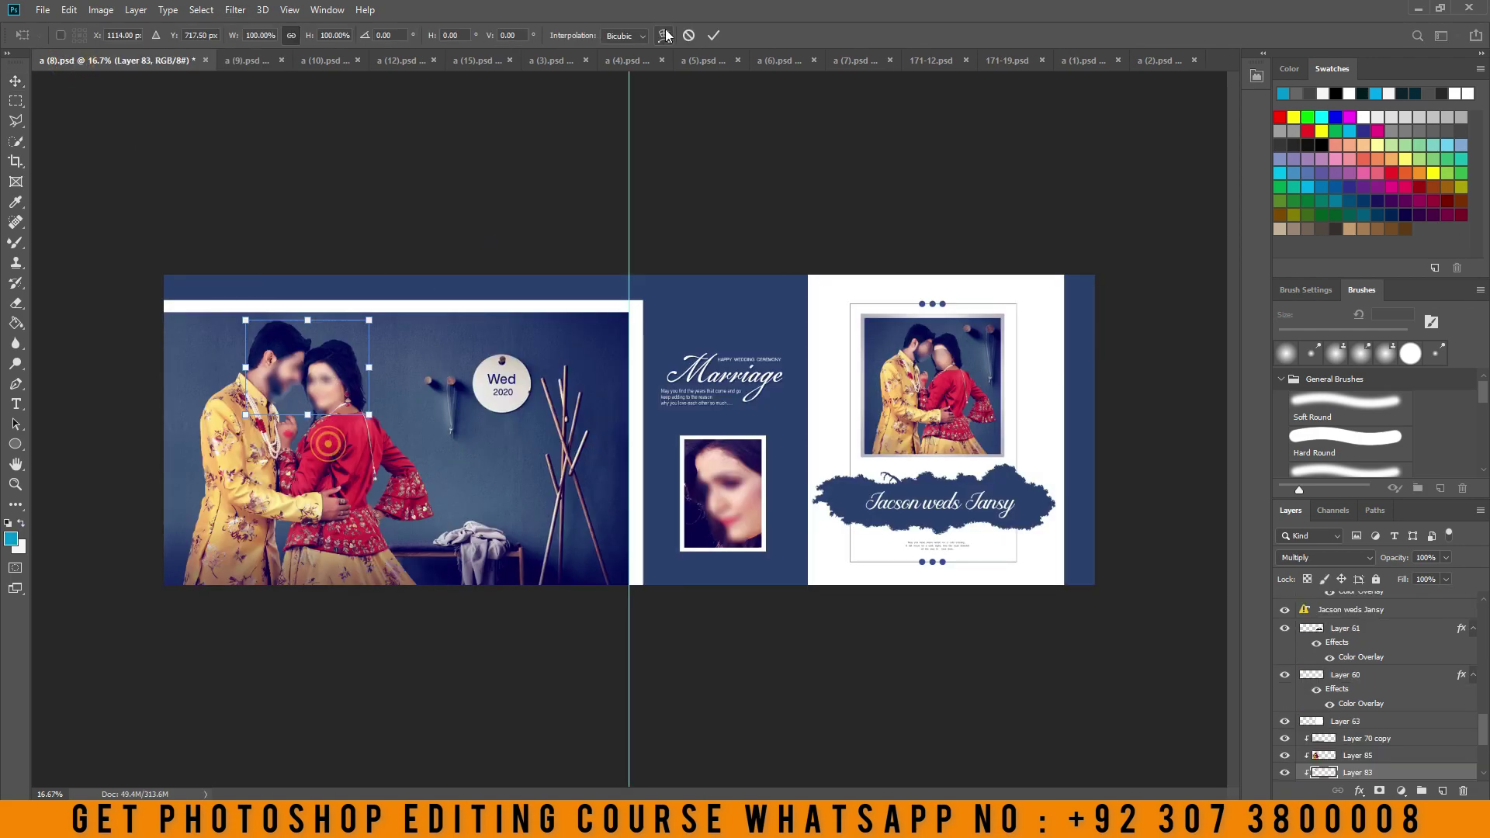
left_click(688, 35)
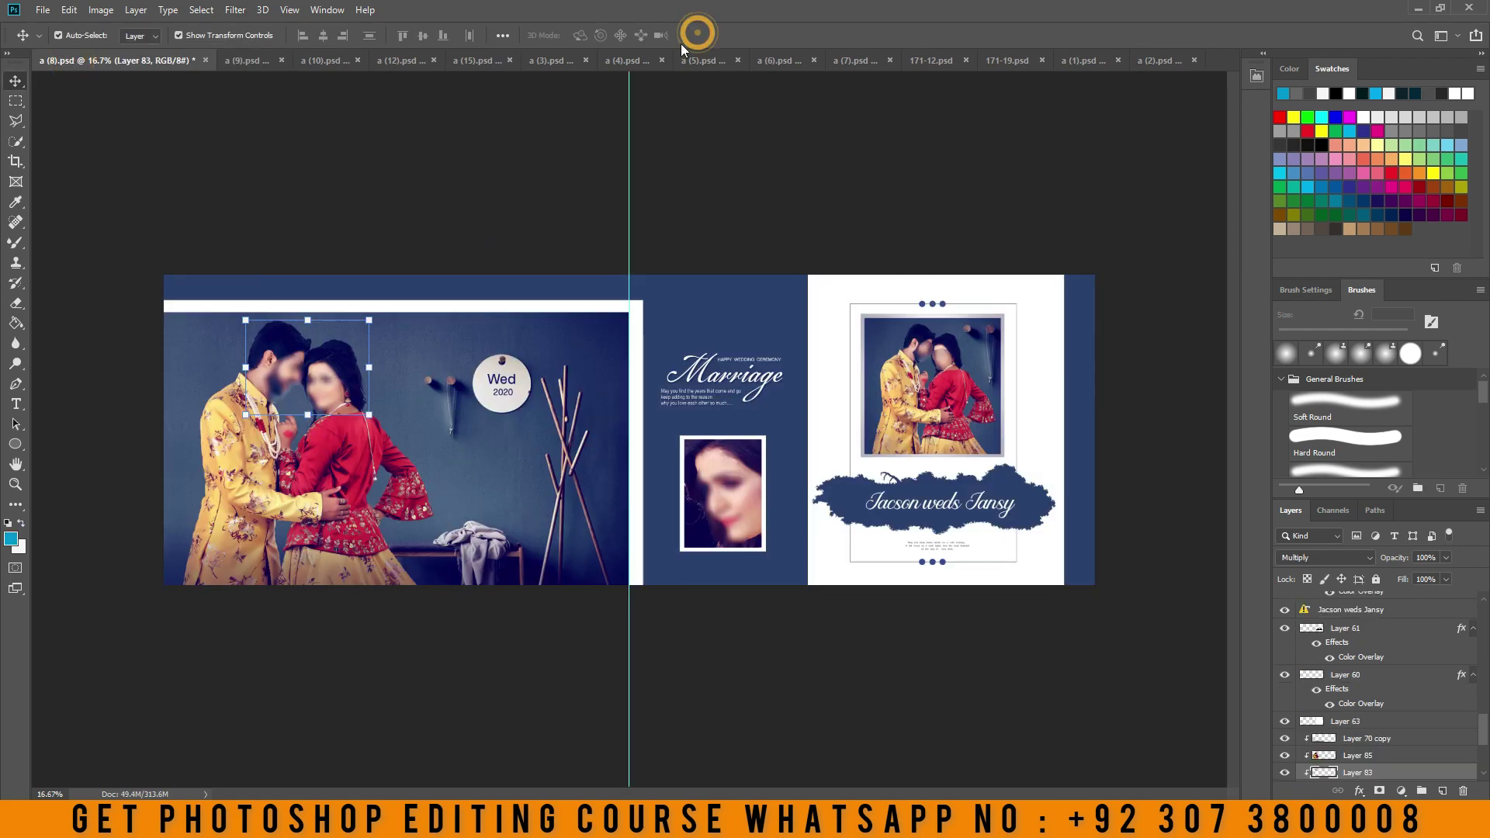
left_click(353, 466)
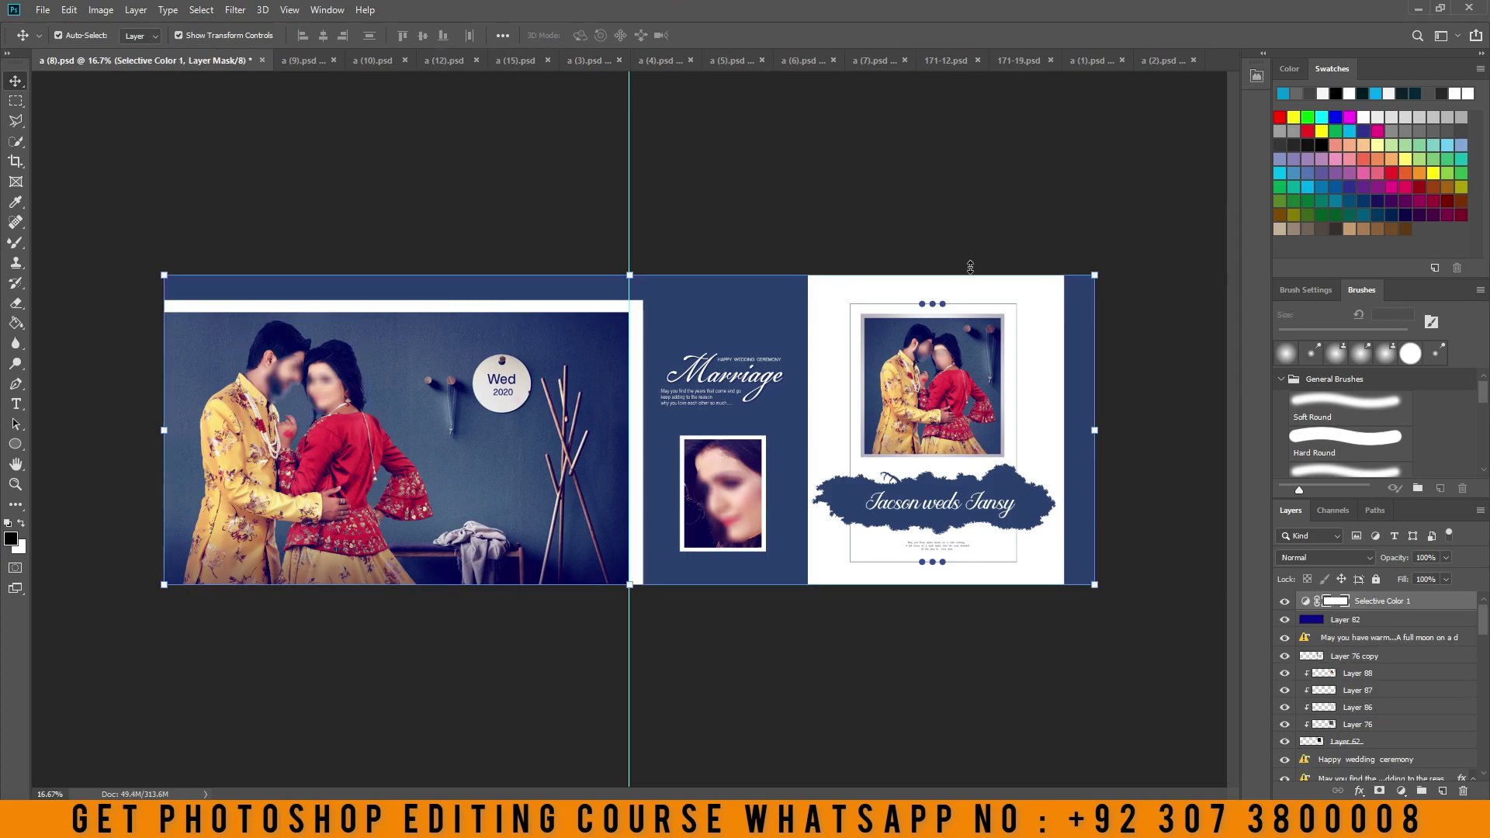
Look back through the a (9).psd, a (10).psd, a (3).psd, a (4).psd and a (5).psd album spreads
left_click(300, 62)
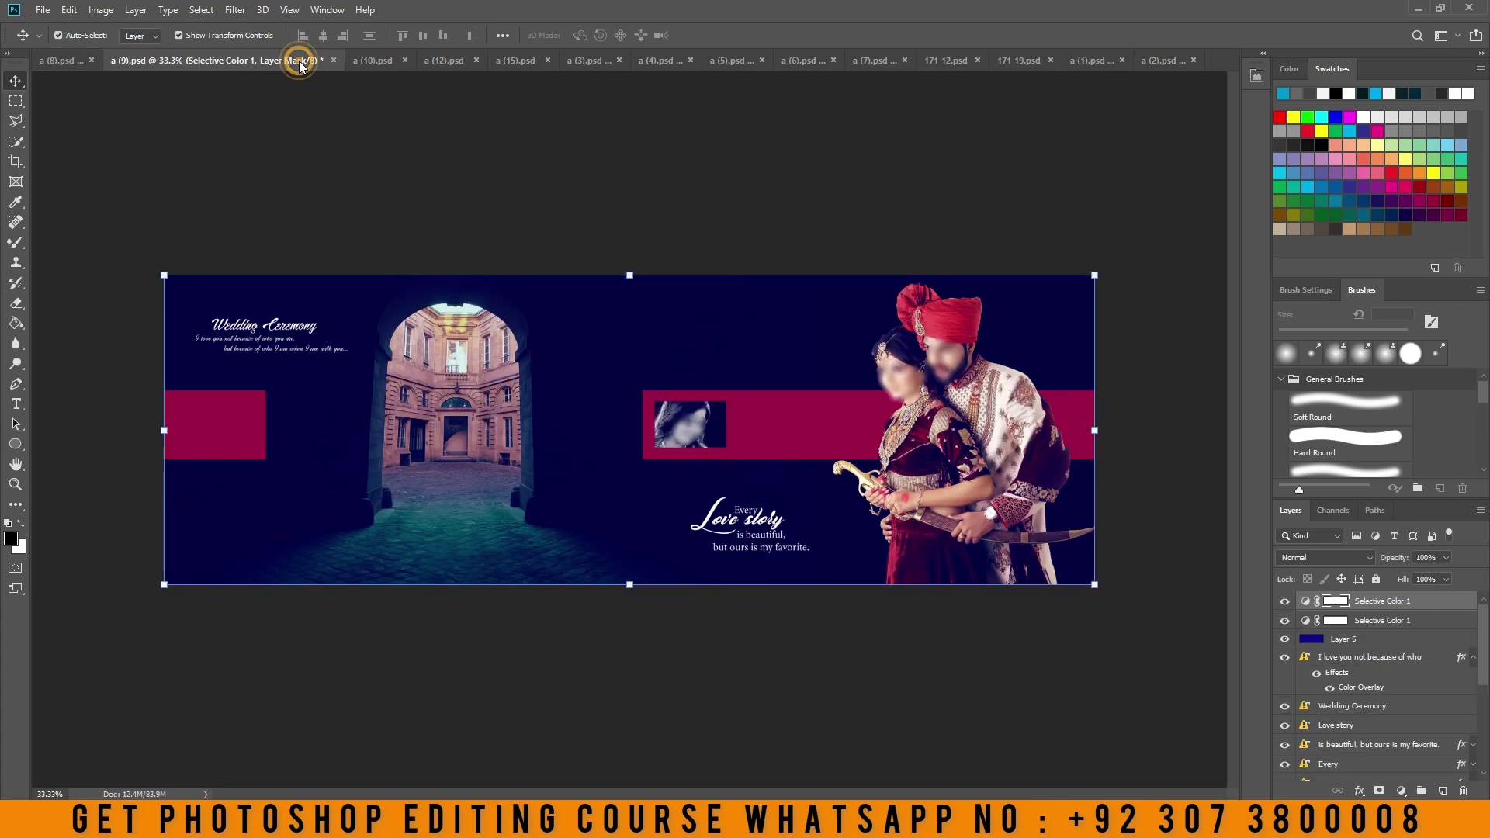
left_click(386, 62)
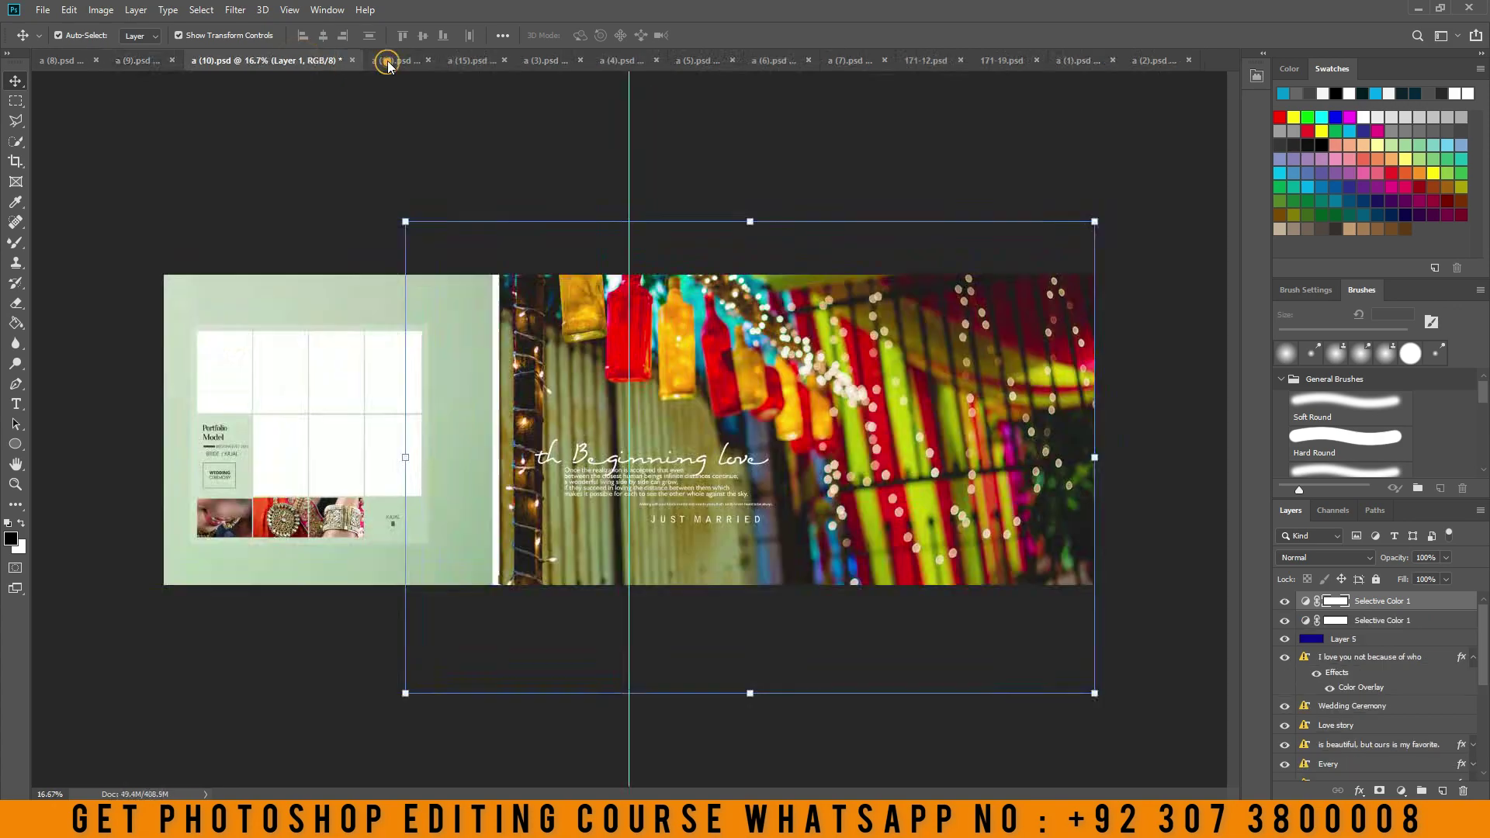
left_click(473, 60)
left_click(563, 60)
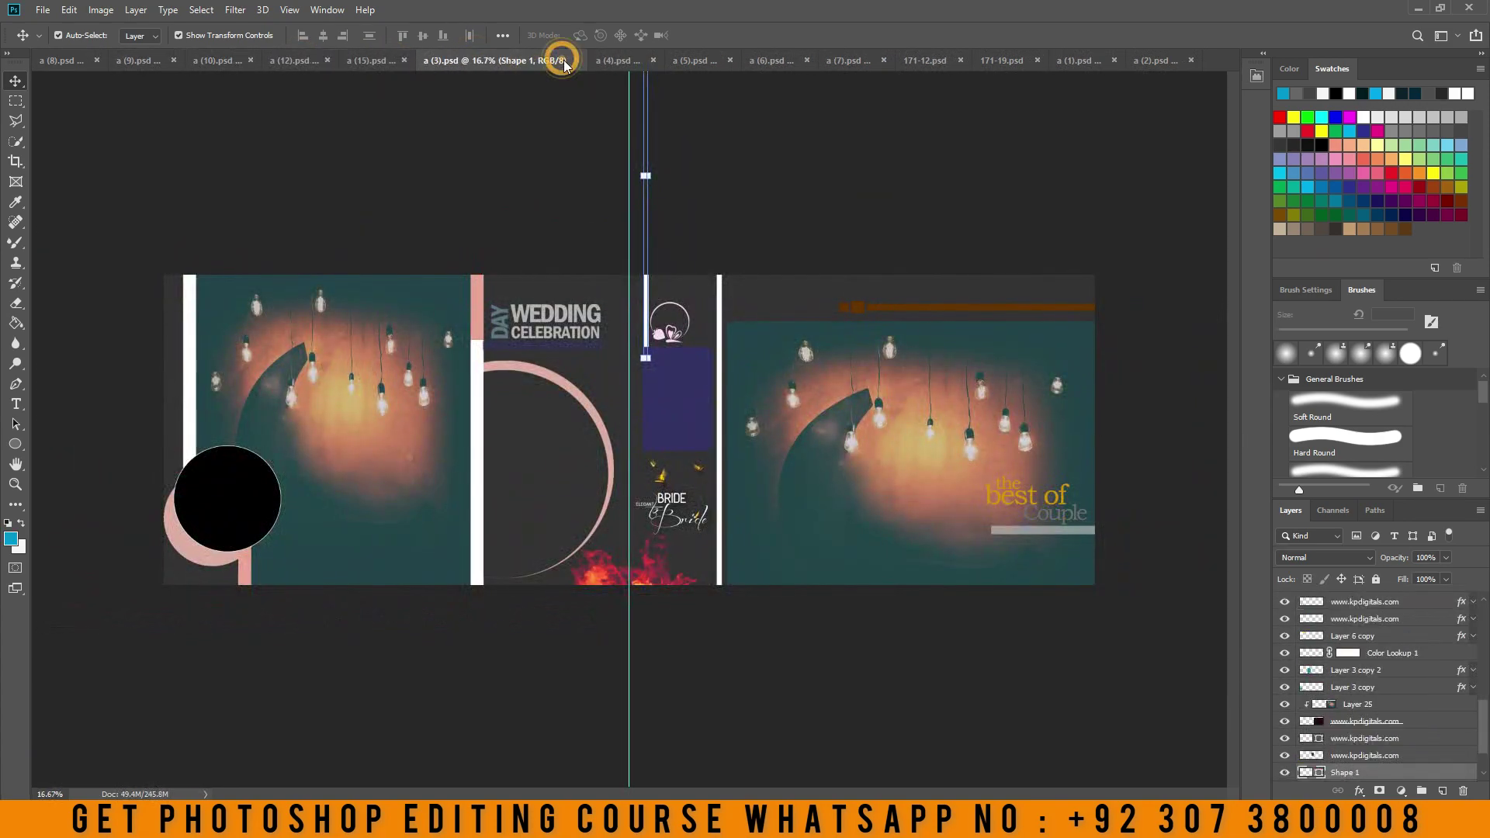
left_click(625, 60)
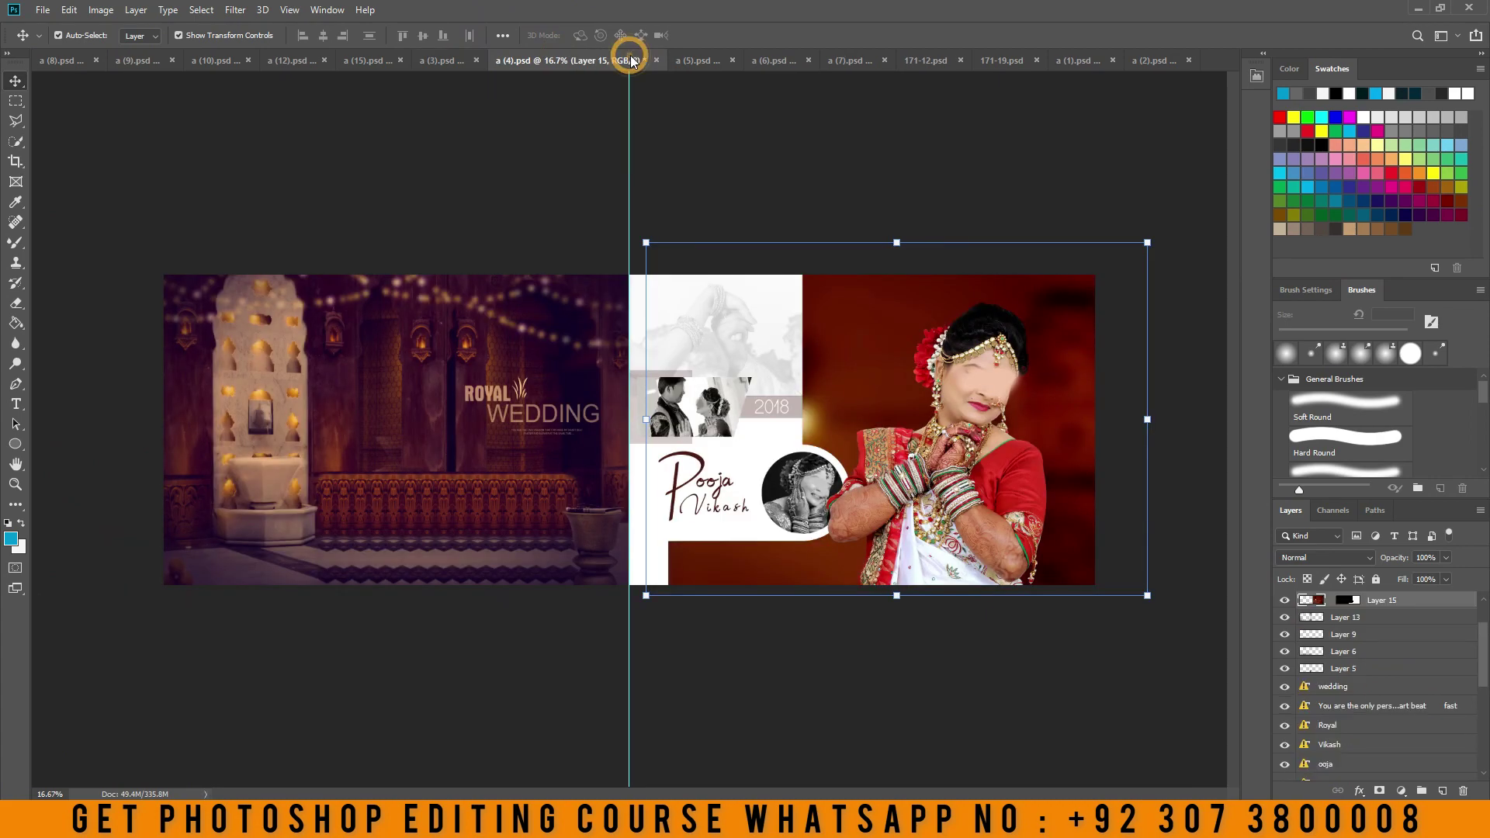
left_click(707, 58)
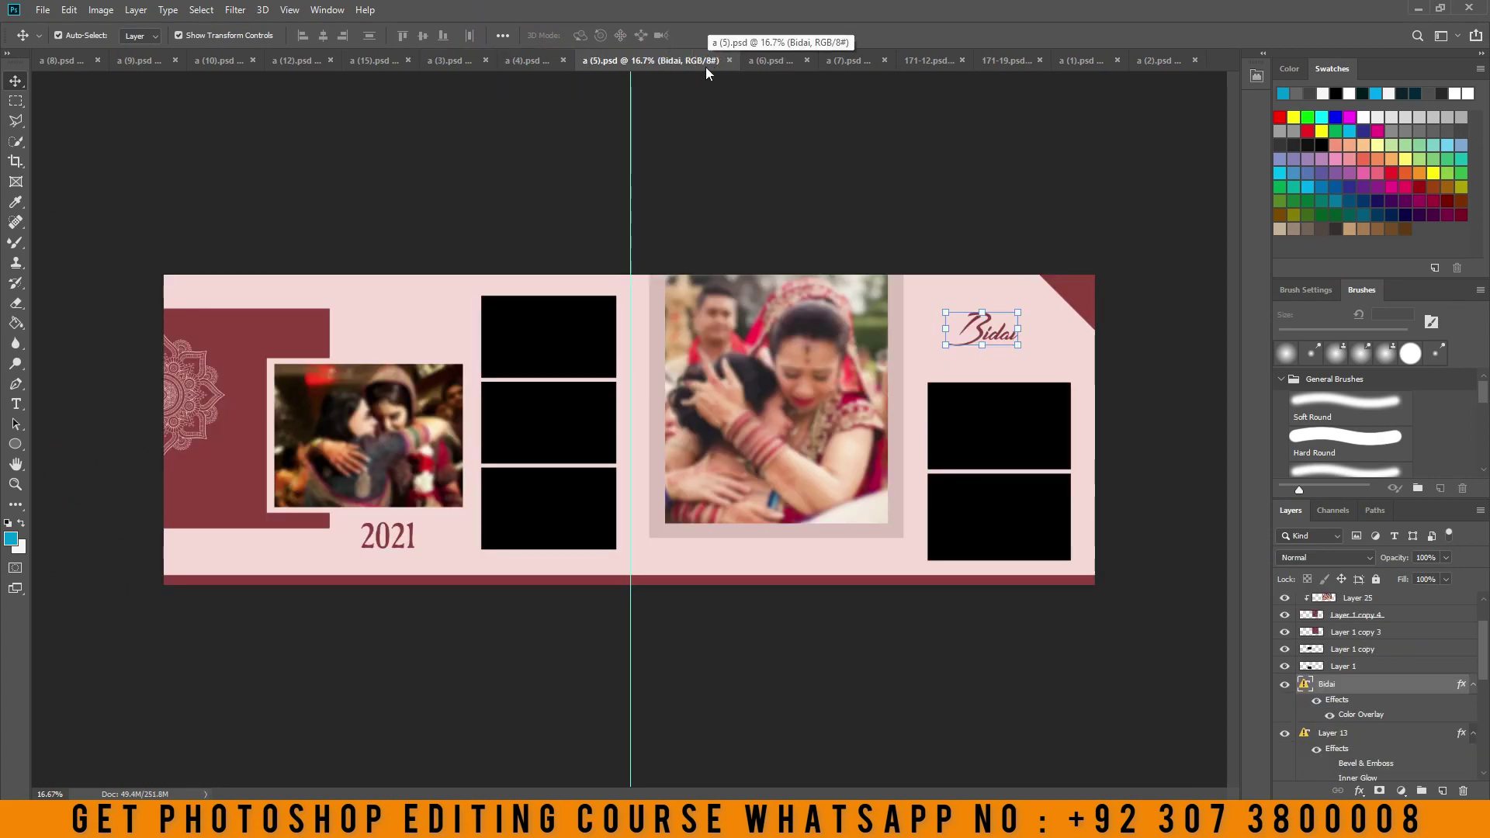
Delete the 2021 text and the Bidai title from the a (5).psd spread
left_click(408, 541)
left_click(407, 540)
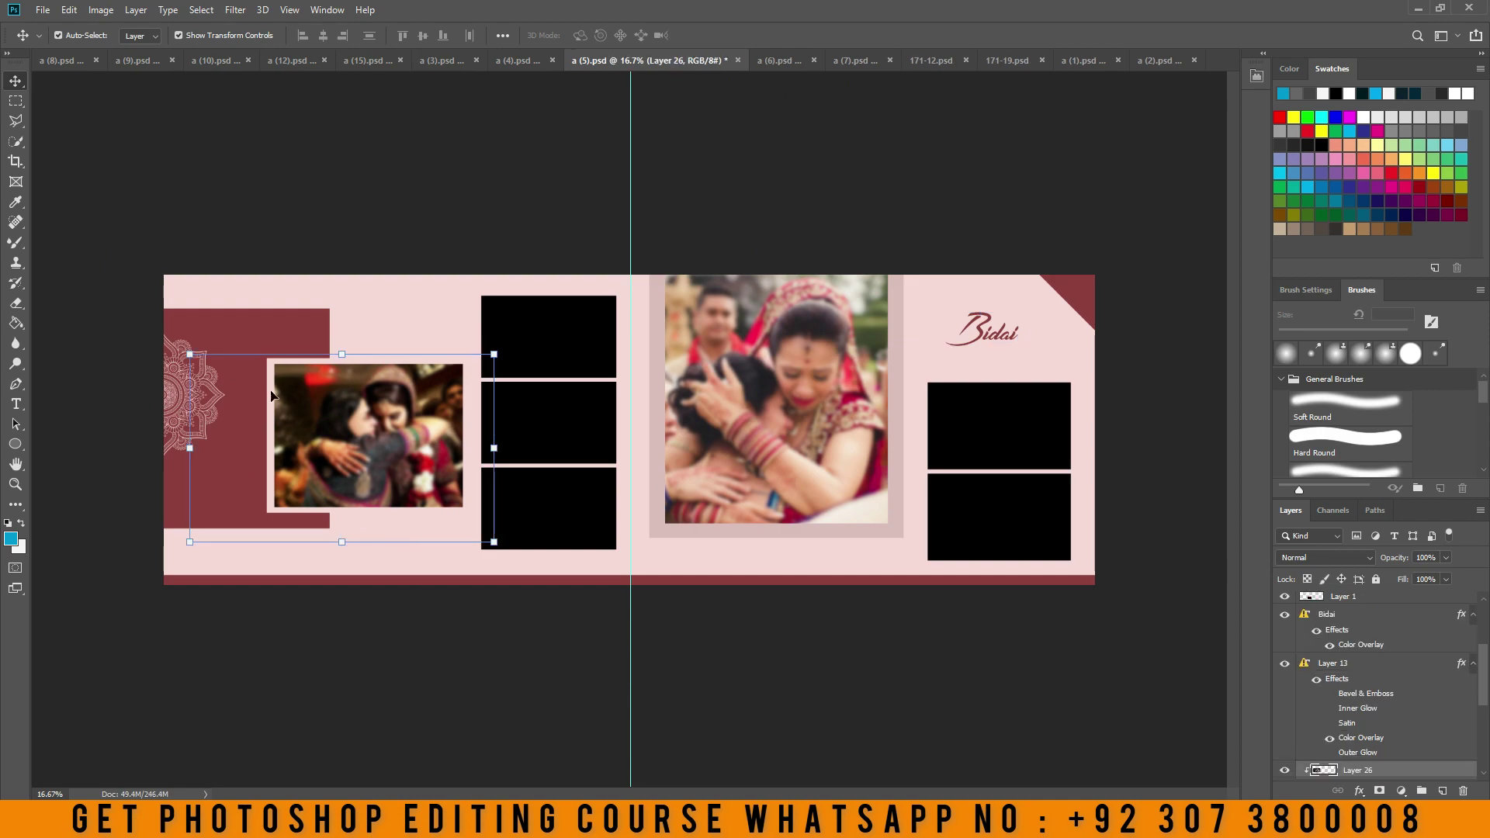
left_click(943, 309)
key("Delete")
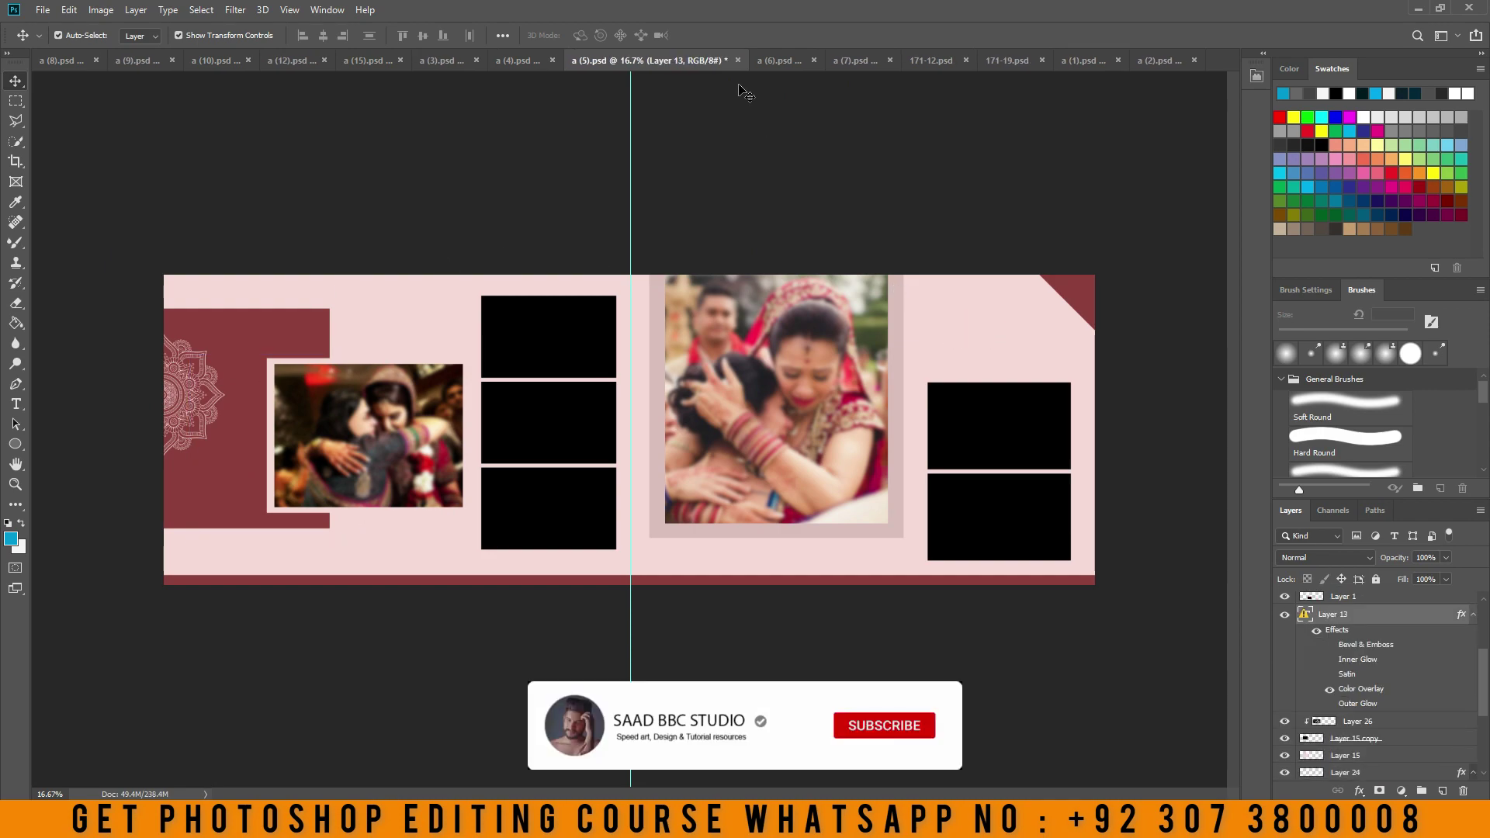
View the a (7).psd Mahendi spread, then close 171-12.psd and a (1).psd
left_click(760, 54)
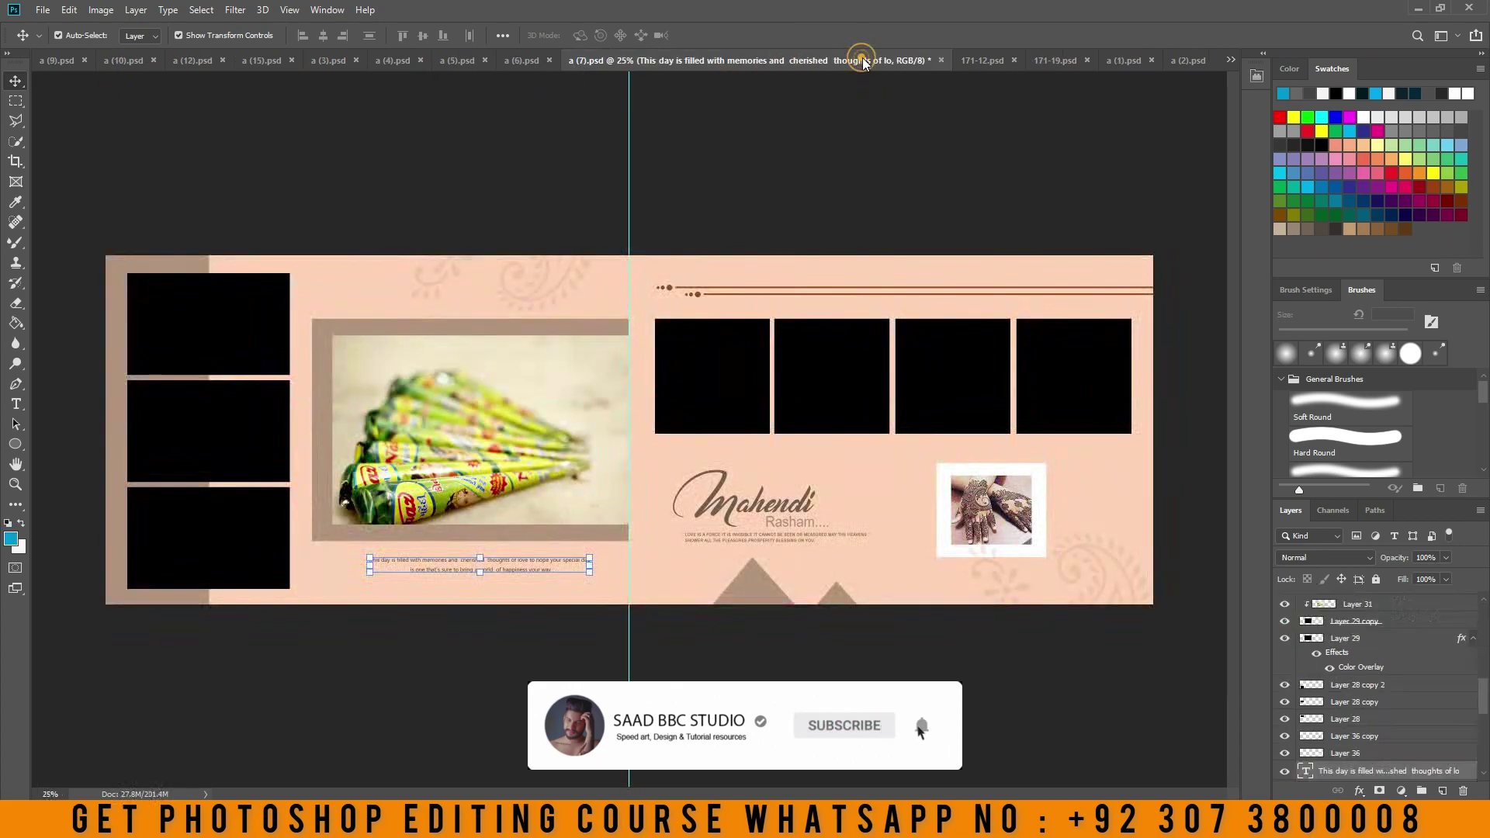
left_click(861, 59)
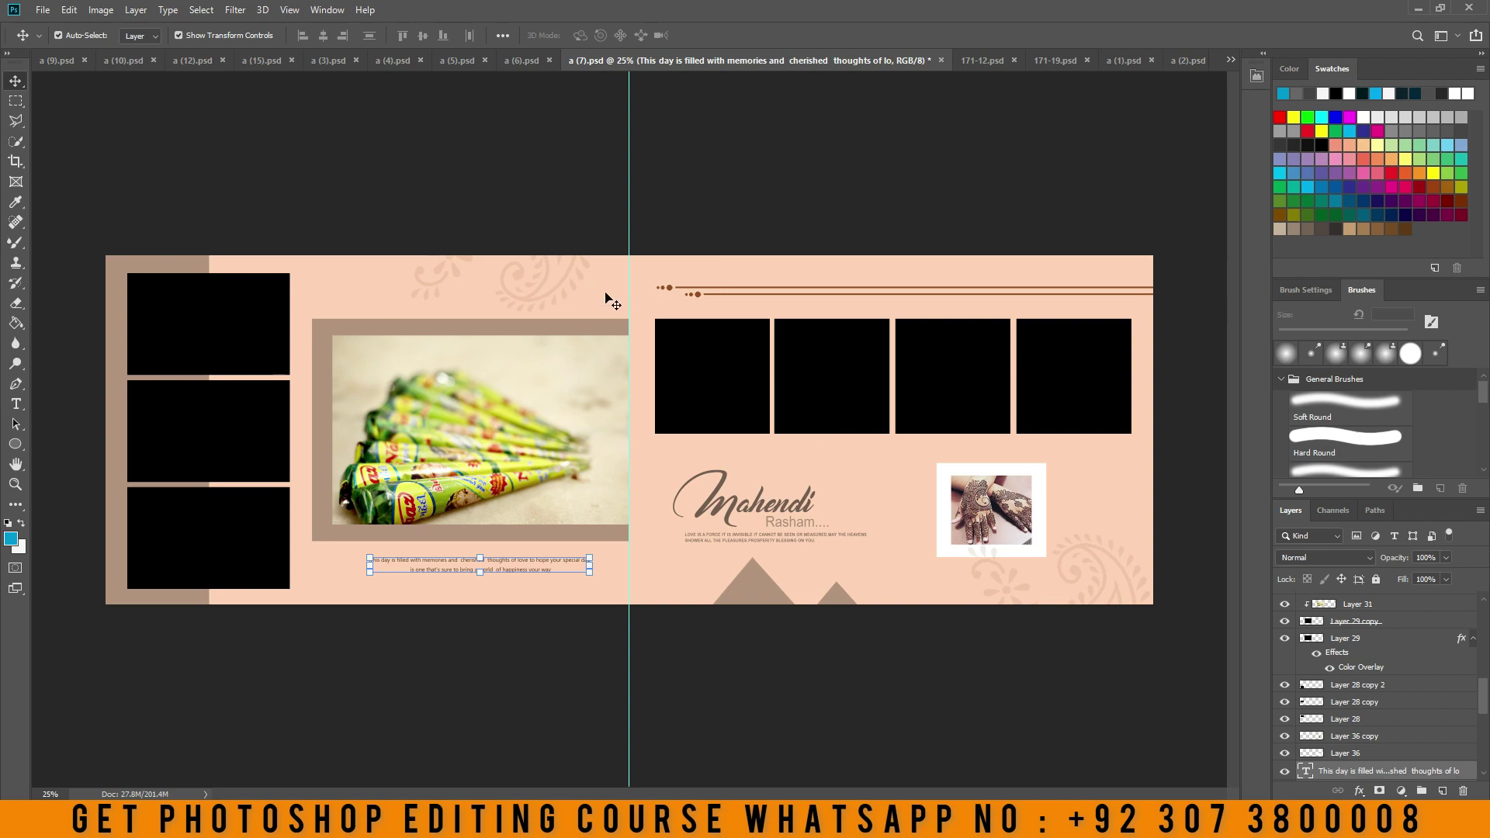
left_click(1015, 60)
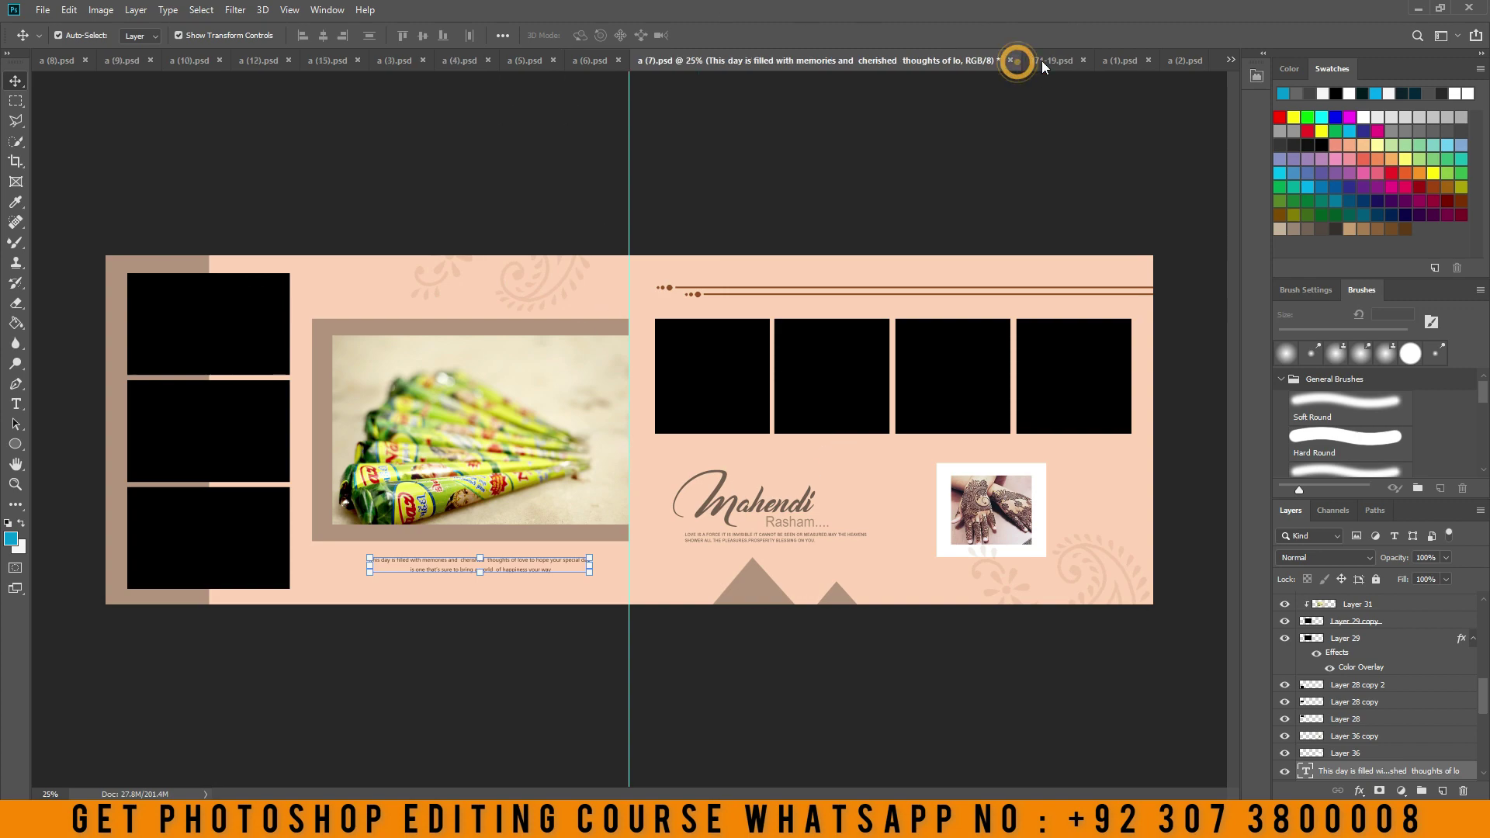
left_click(1057, 61)
left_click(1110, 60)
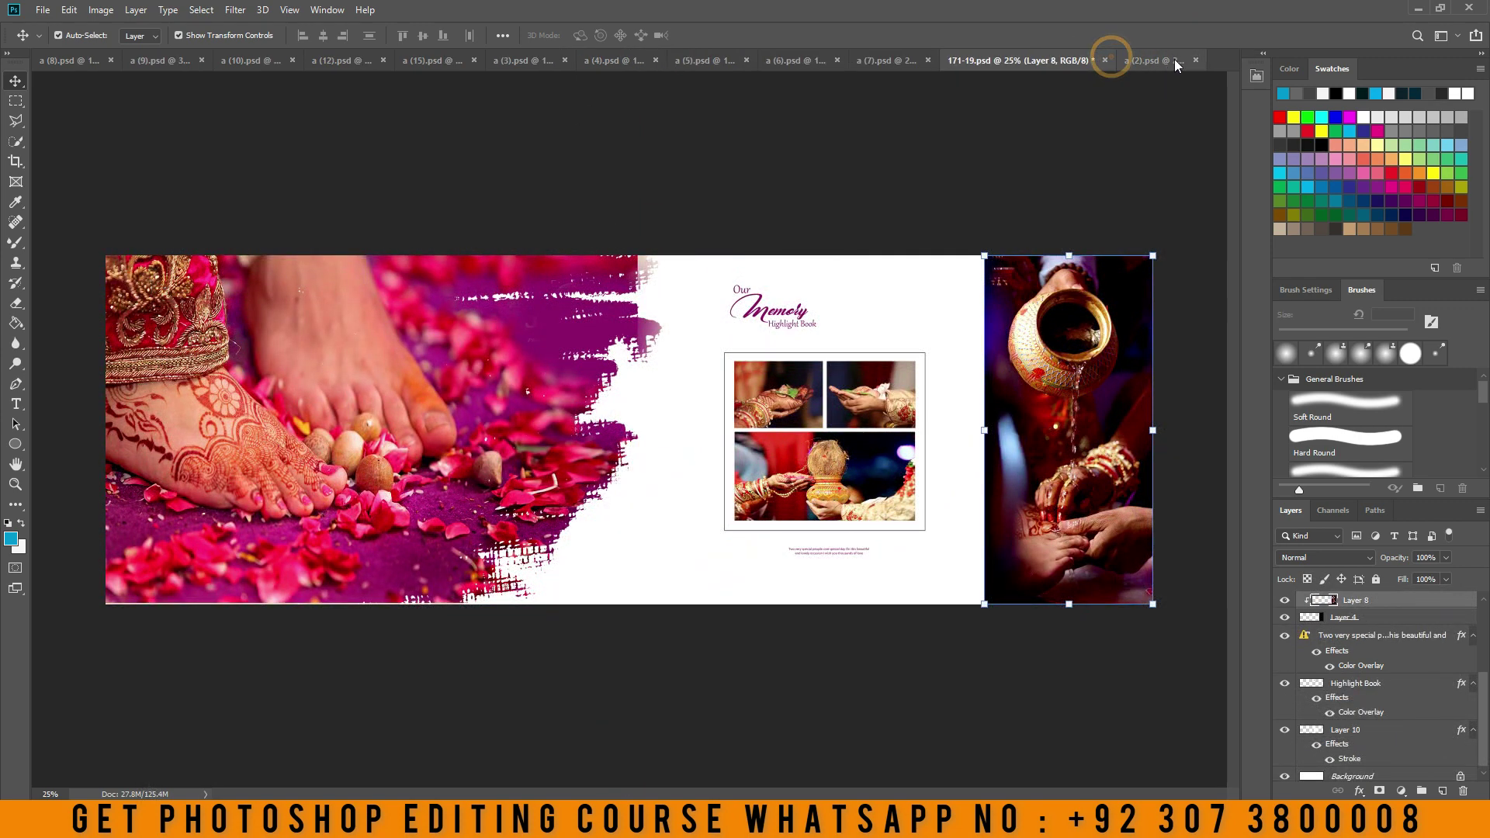
Close a (2).psd and 171-19.psd without saving their changes
left_click(1198, 60)
left_click(739, 303)
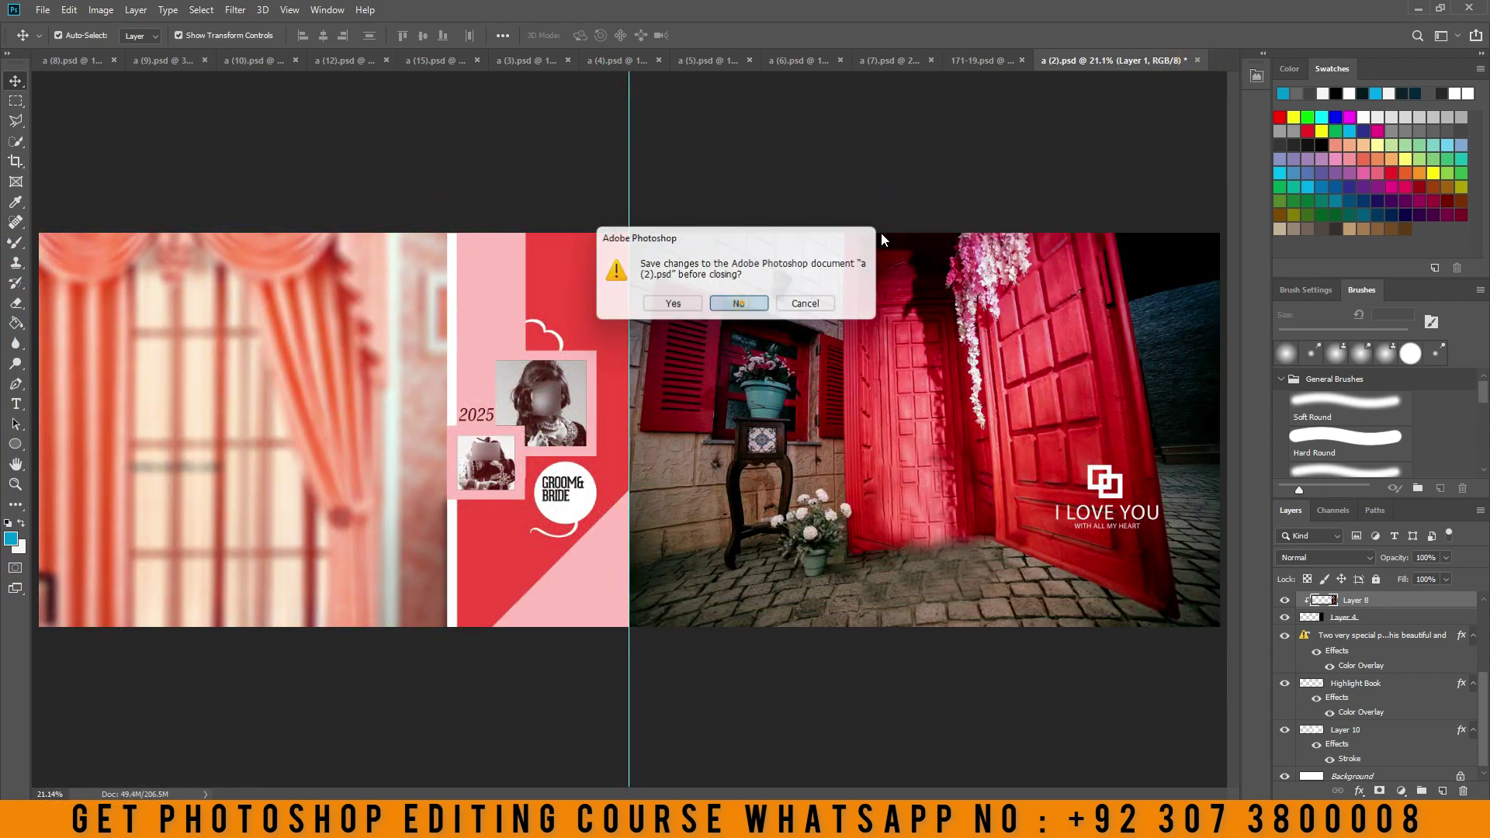
left_click(1198, 59)
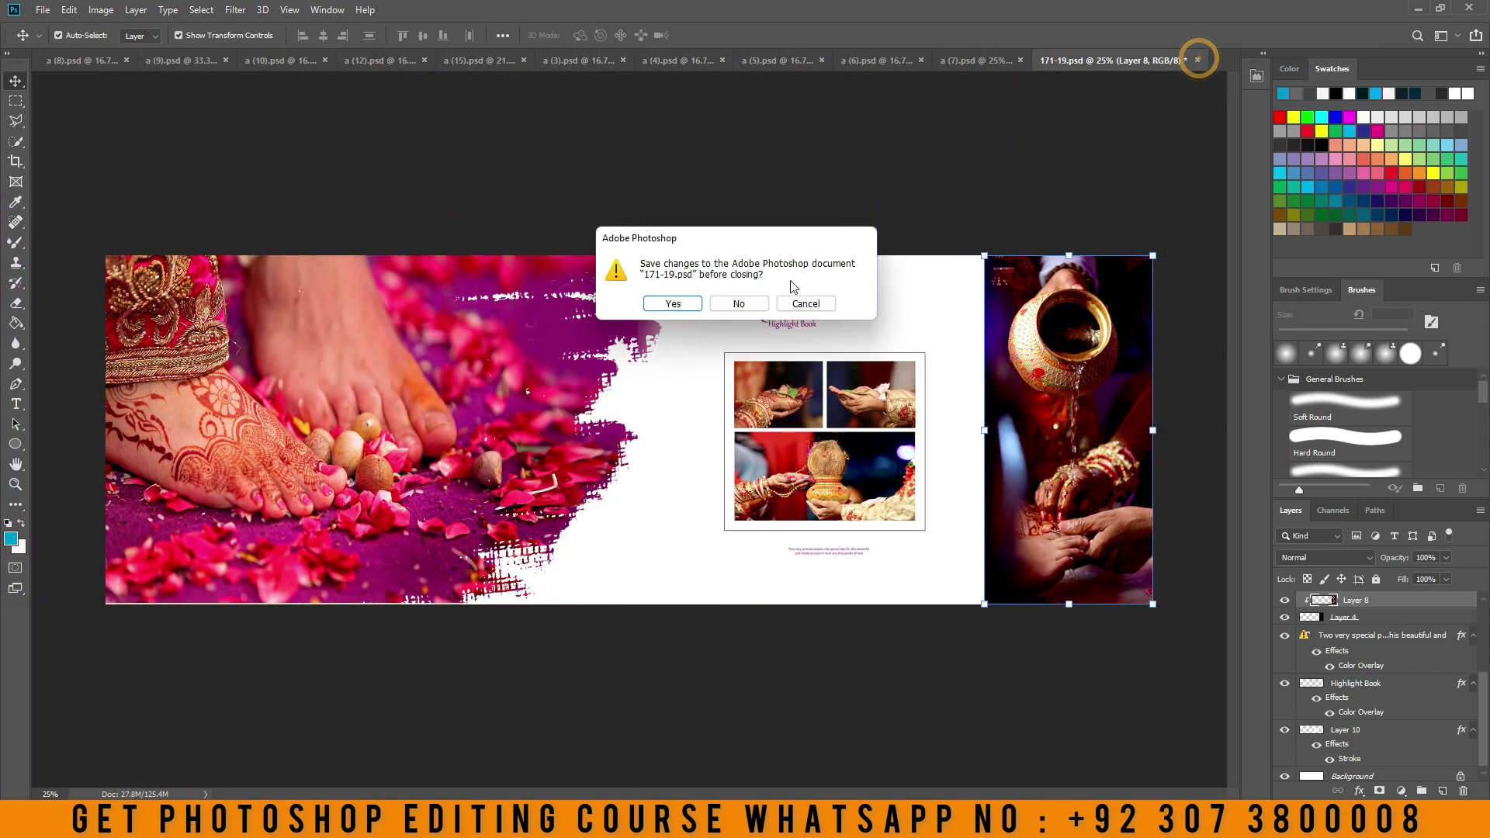
left_click(735, 304)
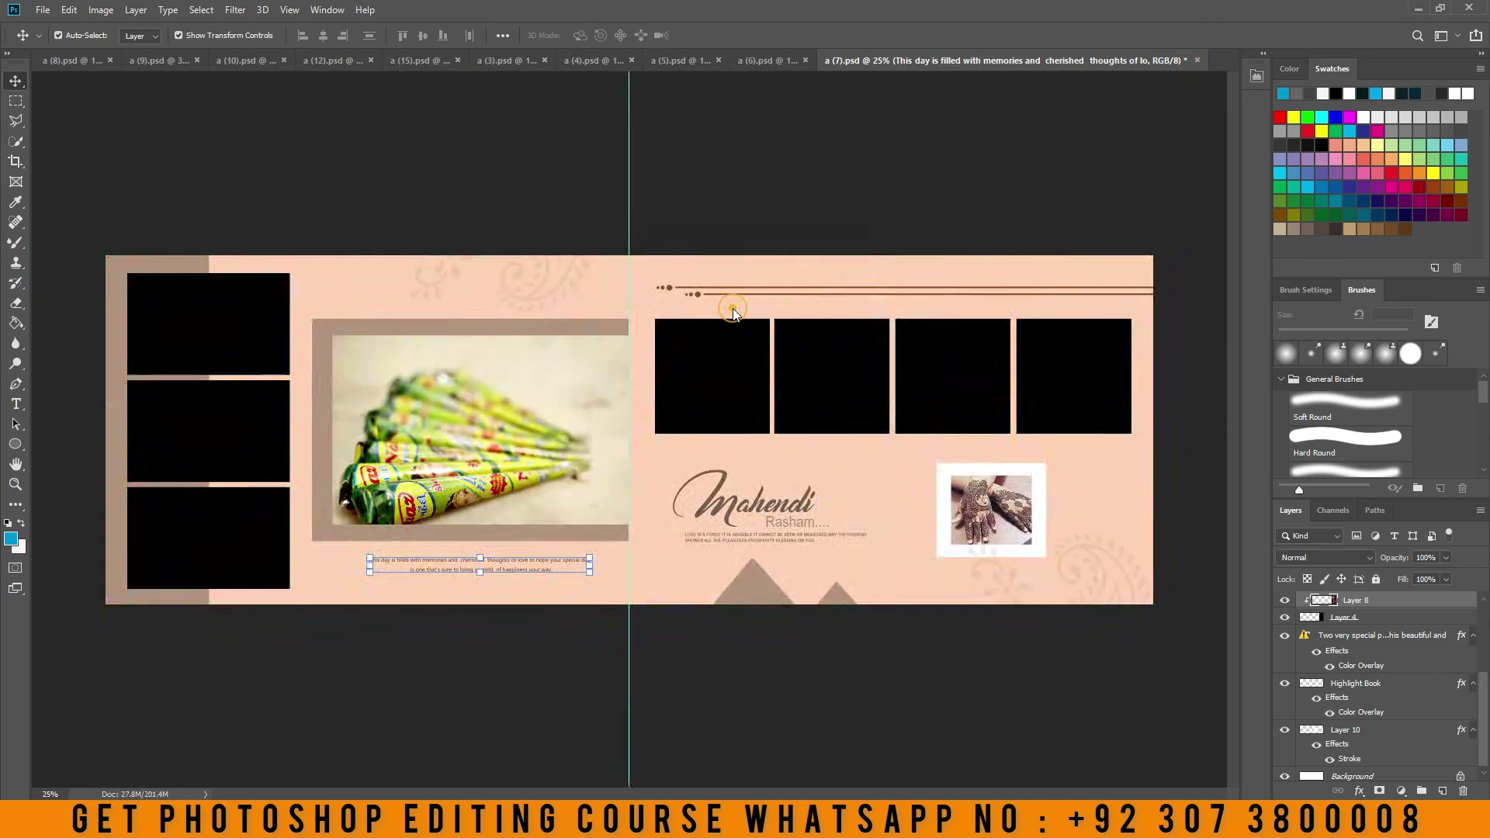
Close a (6).psd and a (5).psd, discarding the unsaved changes in a (5).psd
left_click(805, 59)
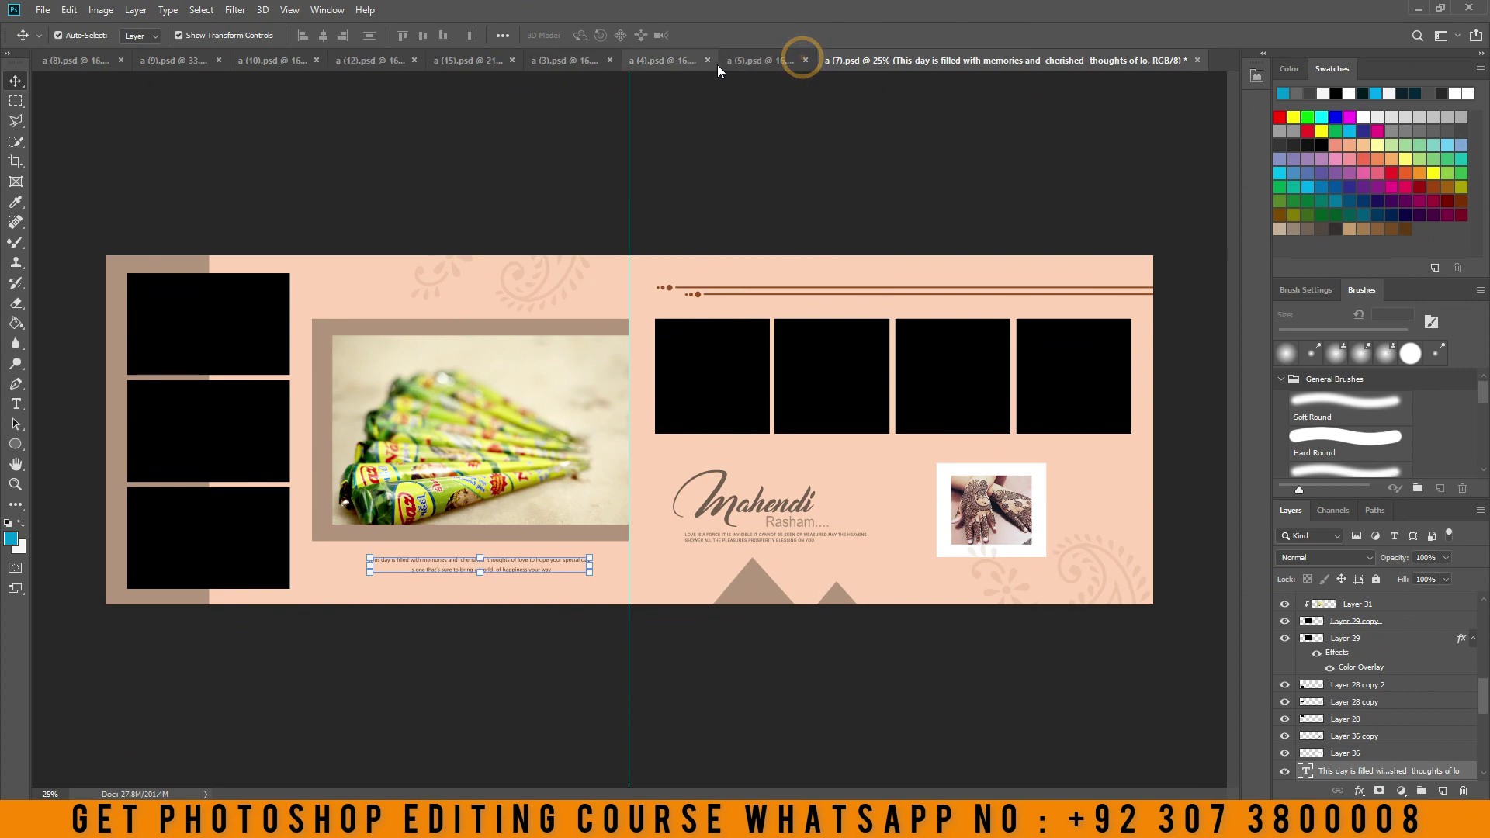
left_click(805, 60)
left_click(739, 302)
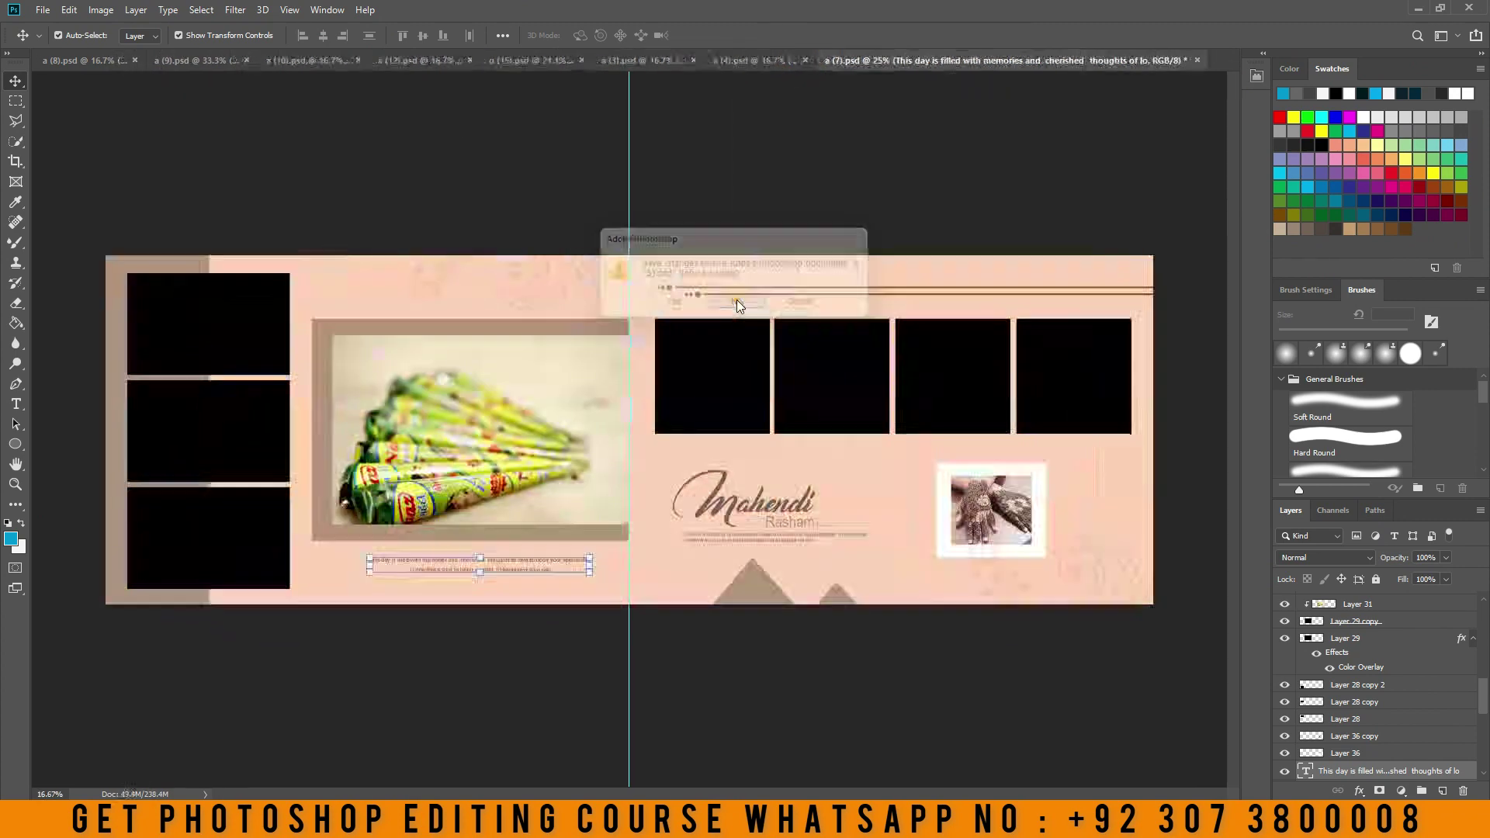
Close a (8).psd and a (9).psd without saving their changes
left_click(138, 62)
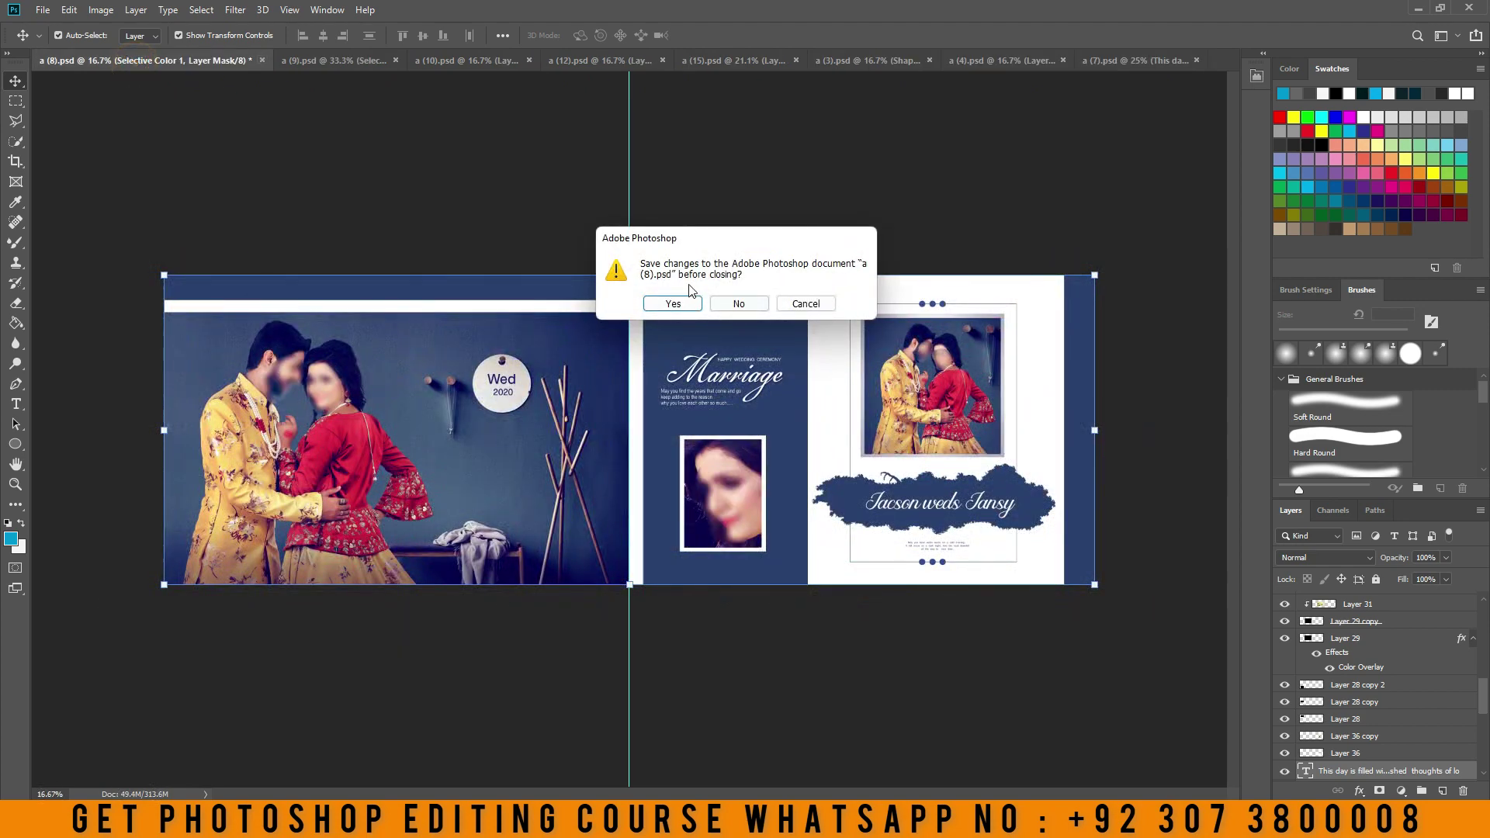
left_click(719, 302)
left_click(153, 61)
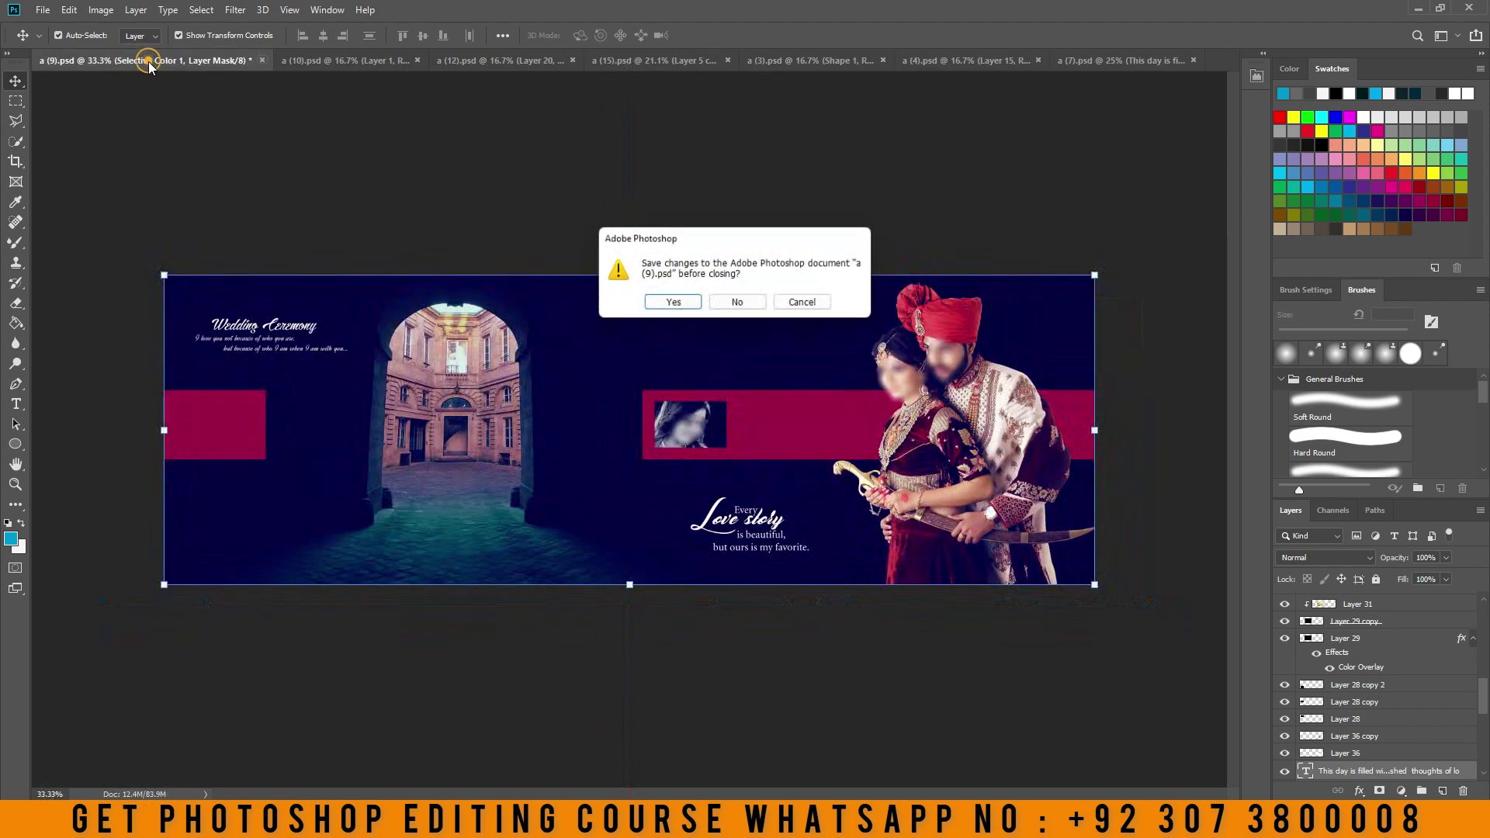
left_click(727, 301)
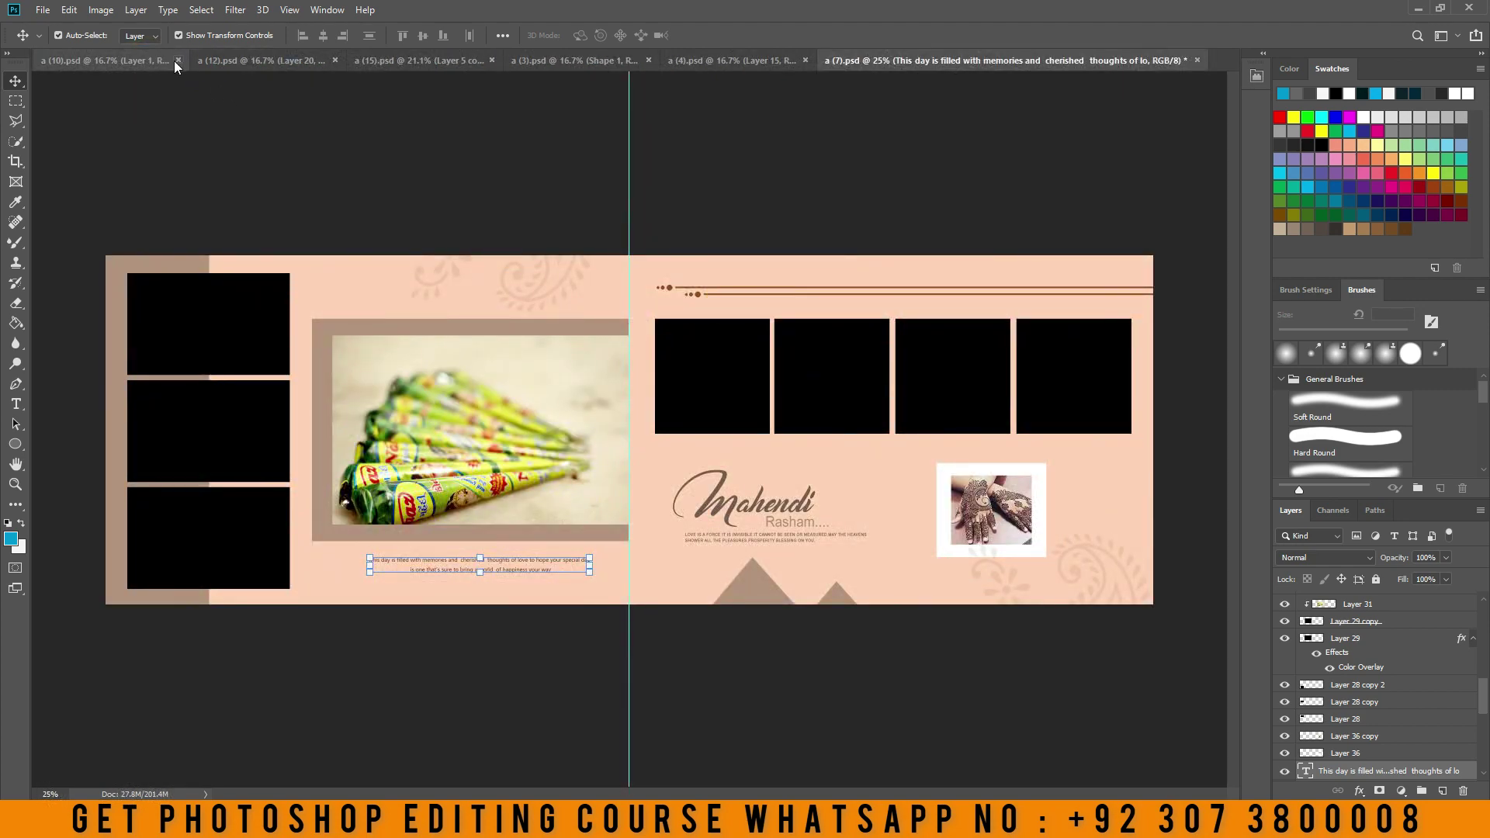
Close a (10).psd and a (12).psd, discarding their unsaved changes
left_click(177, 61)
left_click(741, 308)
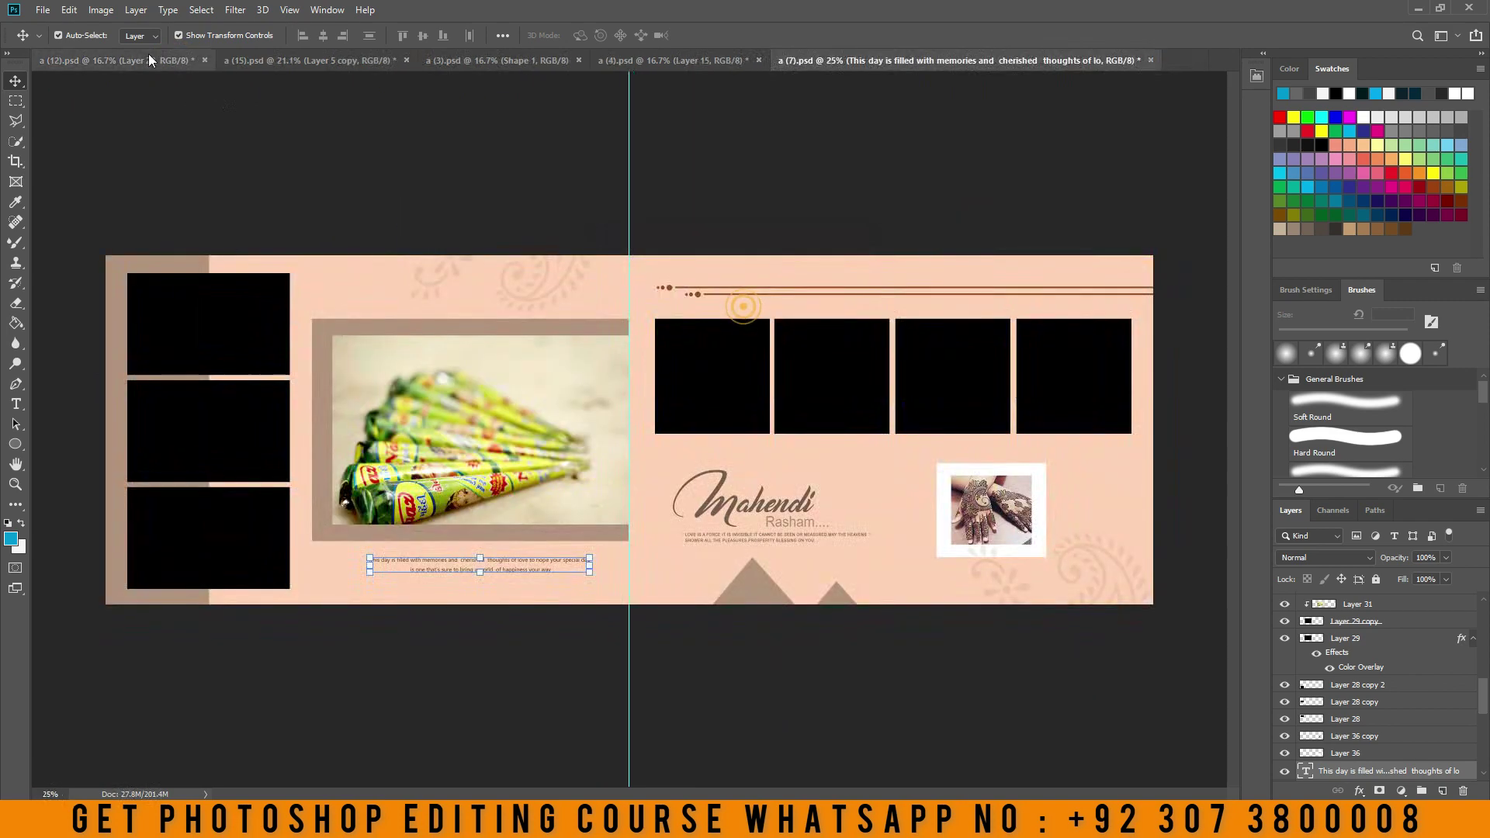
left_click(206, 60)
left_click(736, 304)
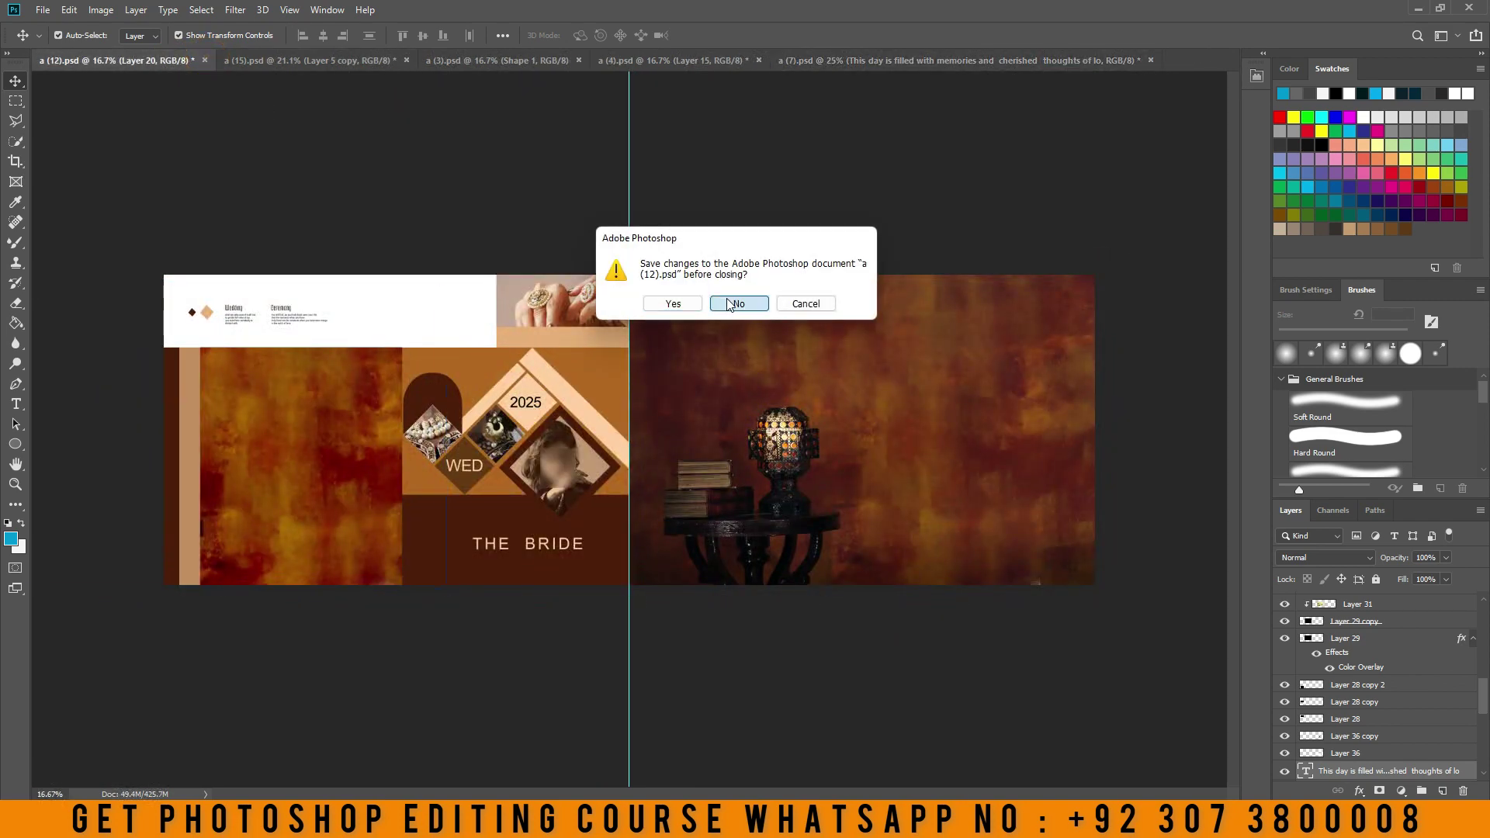
Close a (15).psd, a (3).psd and a (4).psd without saving, leaving only the a (7).psd Mahendi spread open
left_click(223, 60)
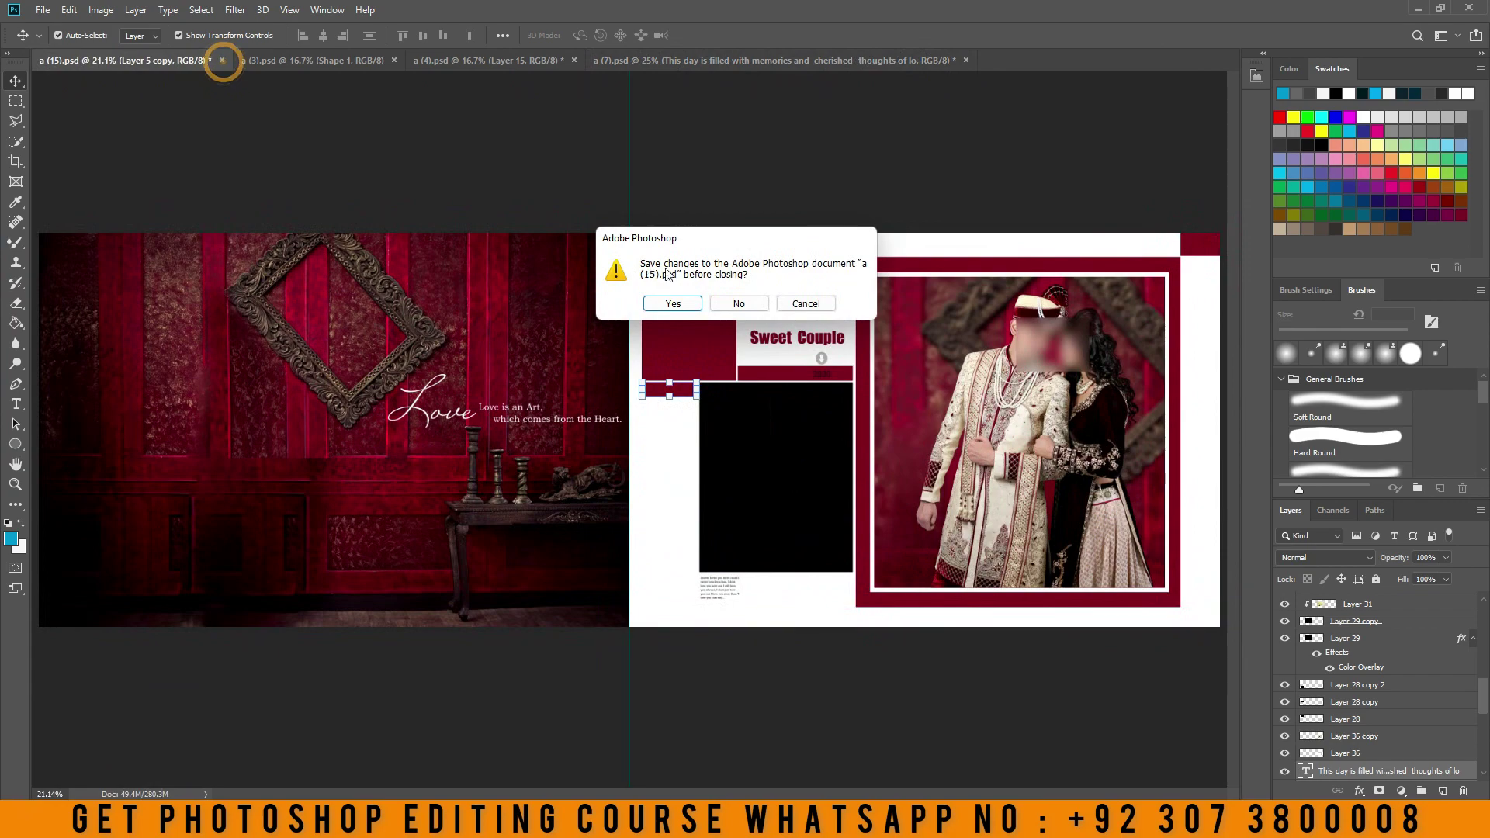
left_click(739, 303)
left_click(156, 63)
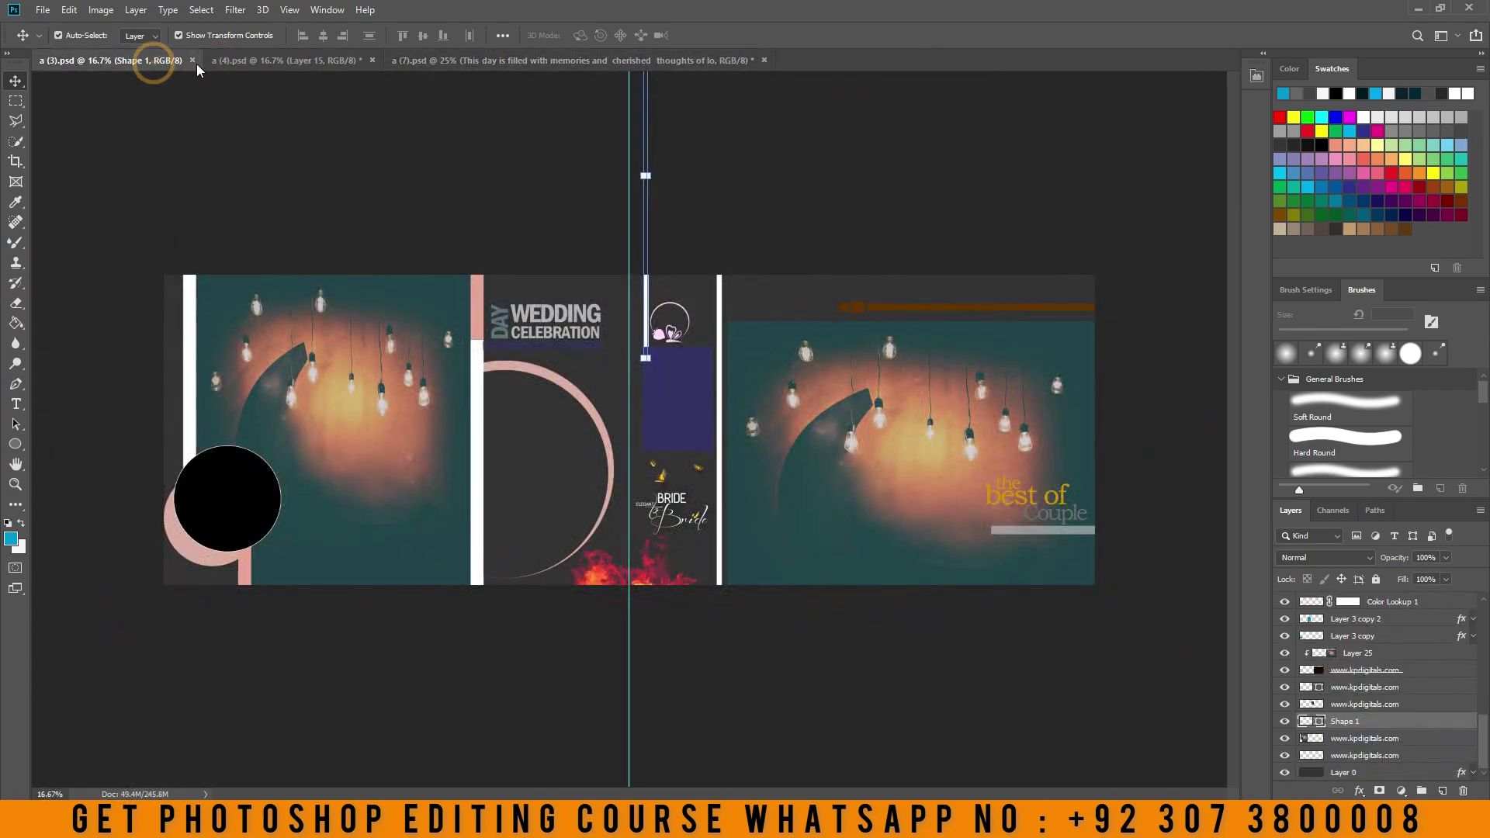
left_click(192, 60)
left_click(115, 59)
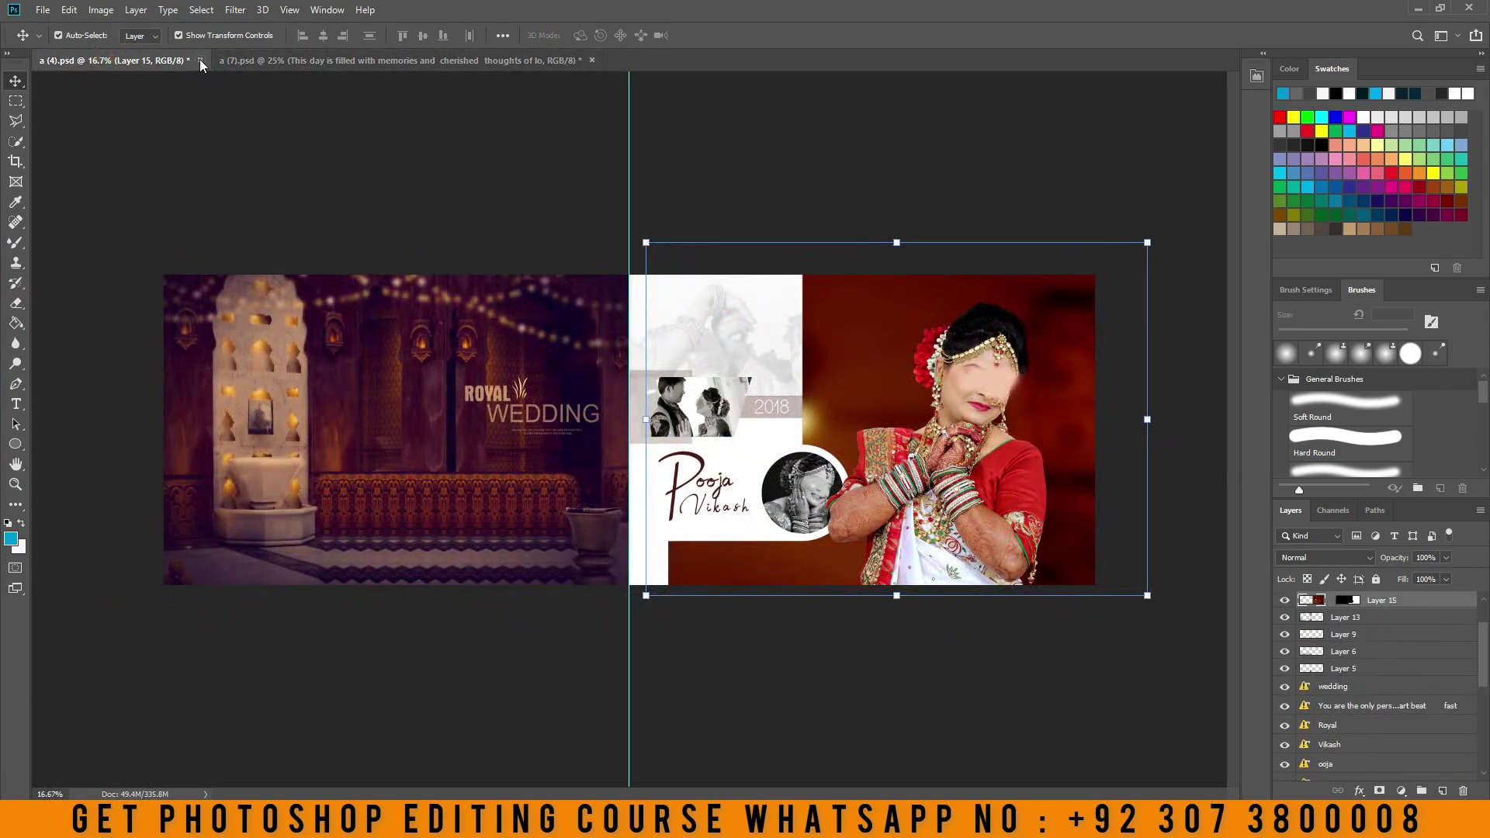
left_click(200, 61)
left_click(739, 303)
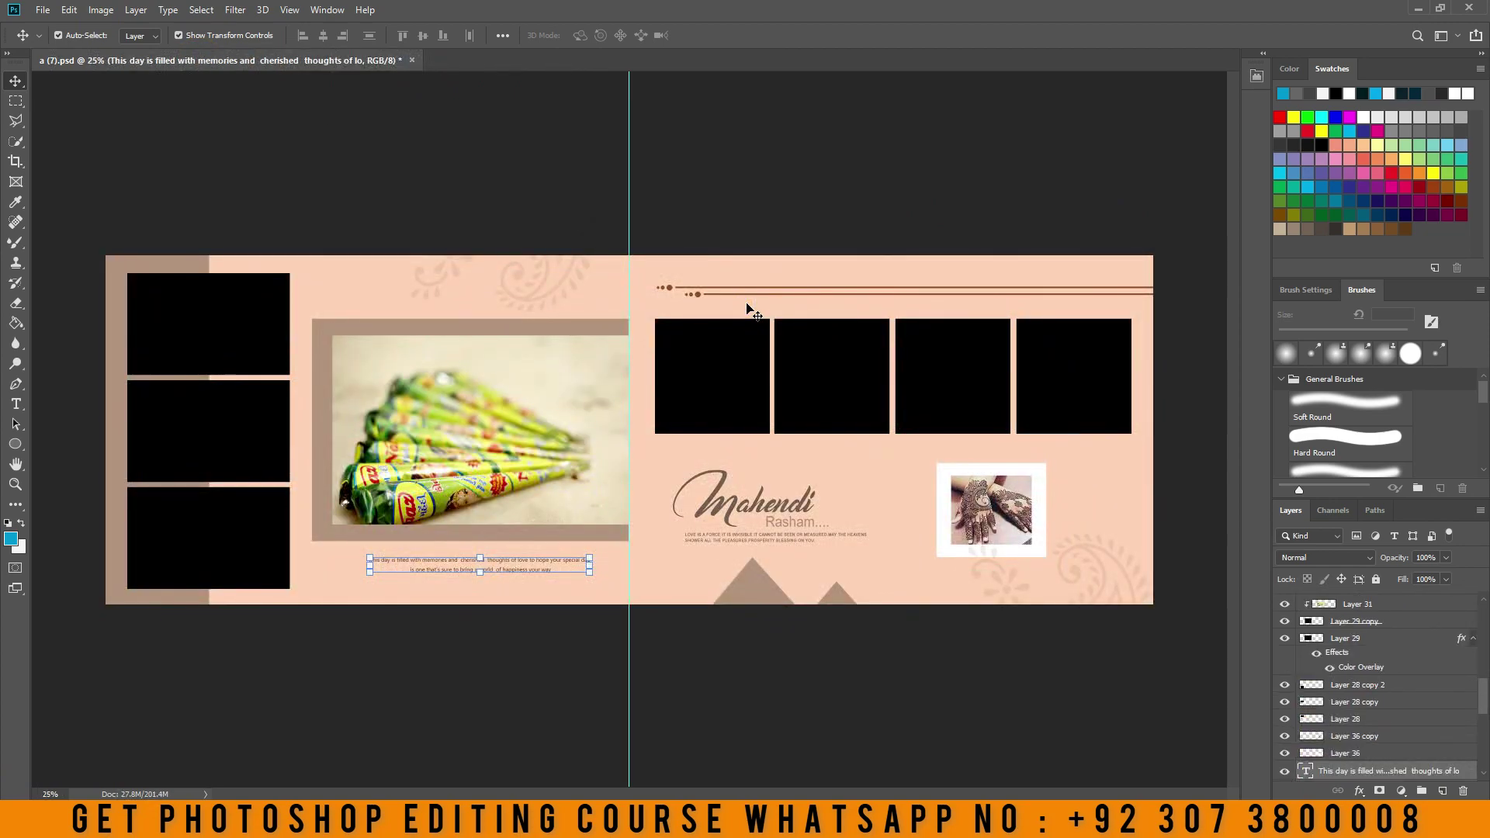
Try to open the Fit Image Acording Frame By SAADBBCSTUDIO action file directly from the desktop
left_click(1420, 9)
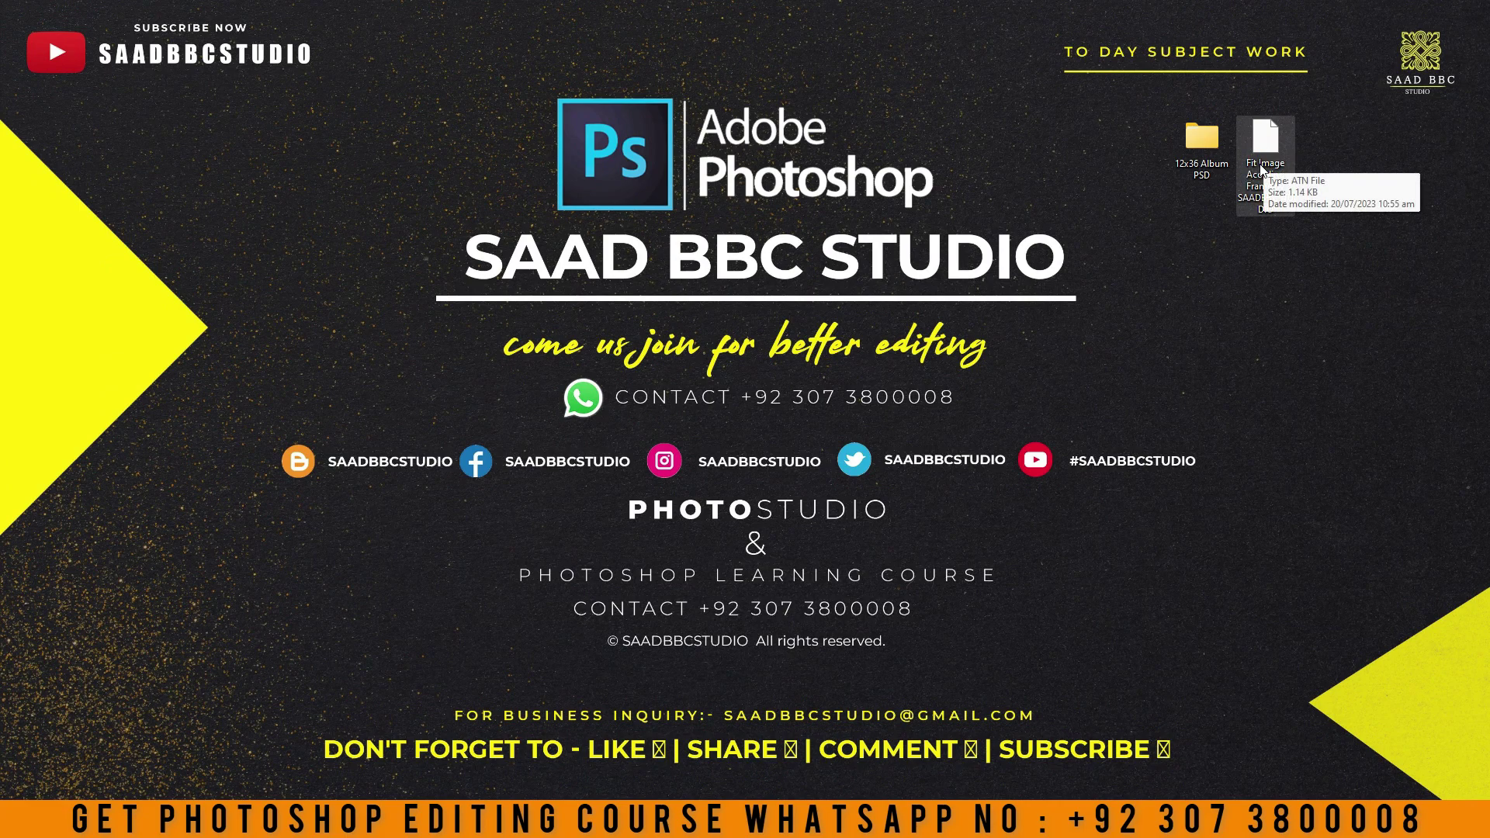
right_click(1262, 170)
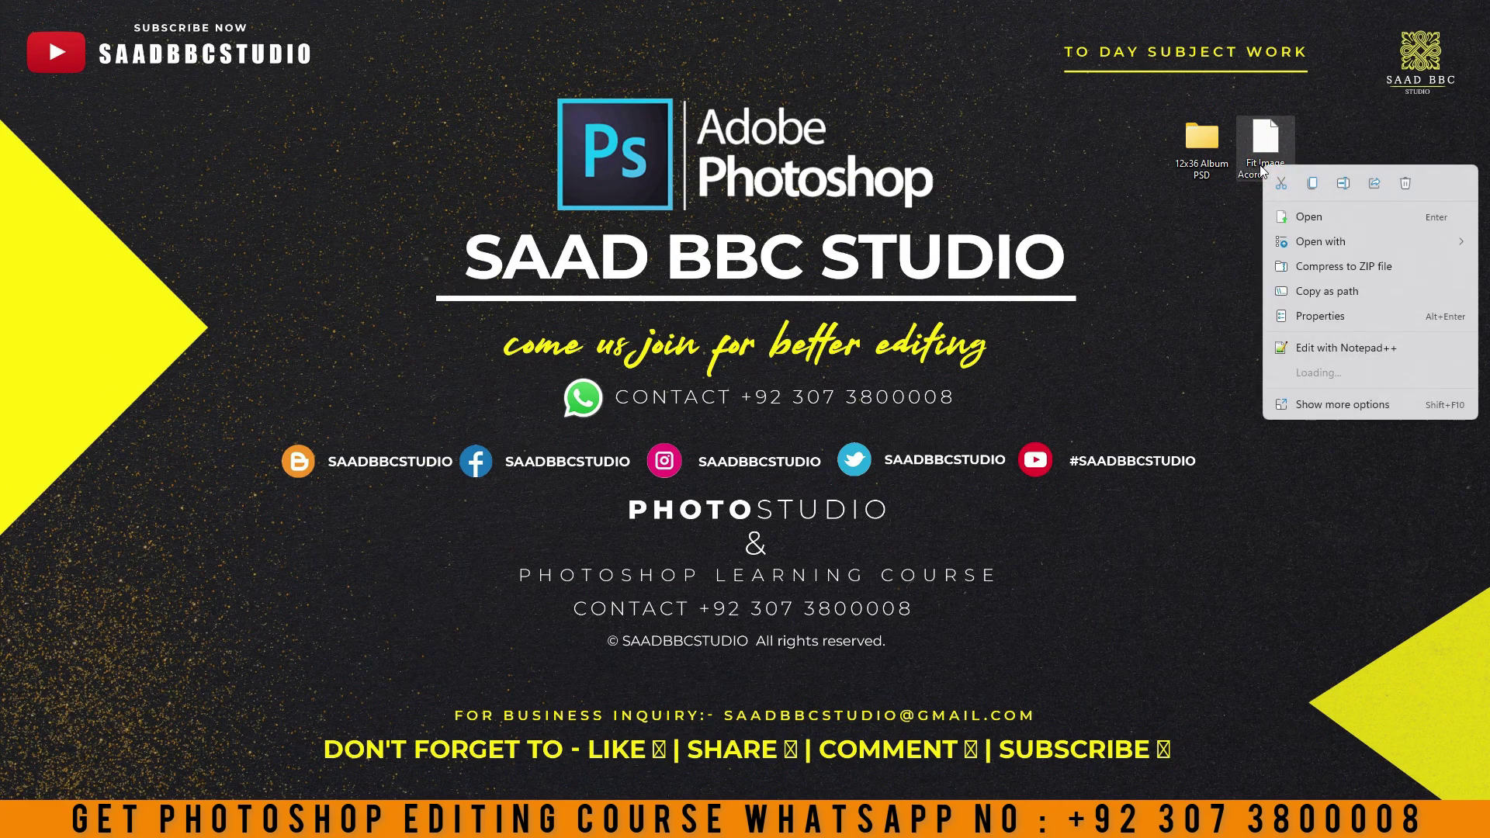
left_click(1301, 221)
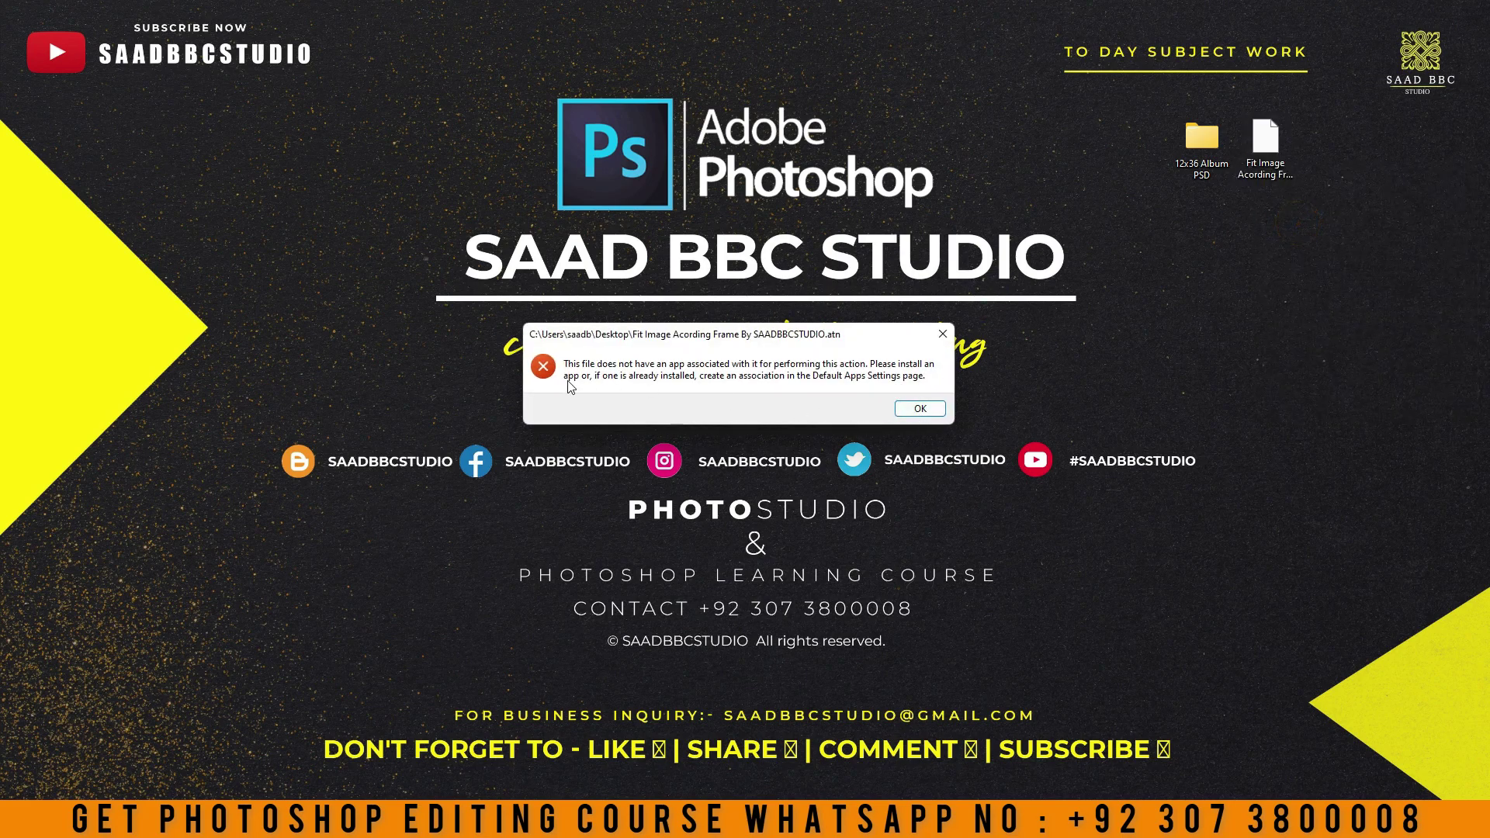
left_click(943, 334)
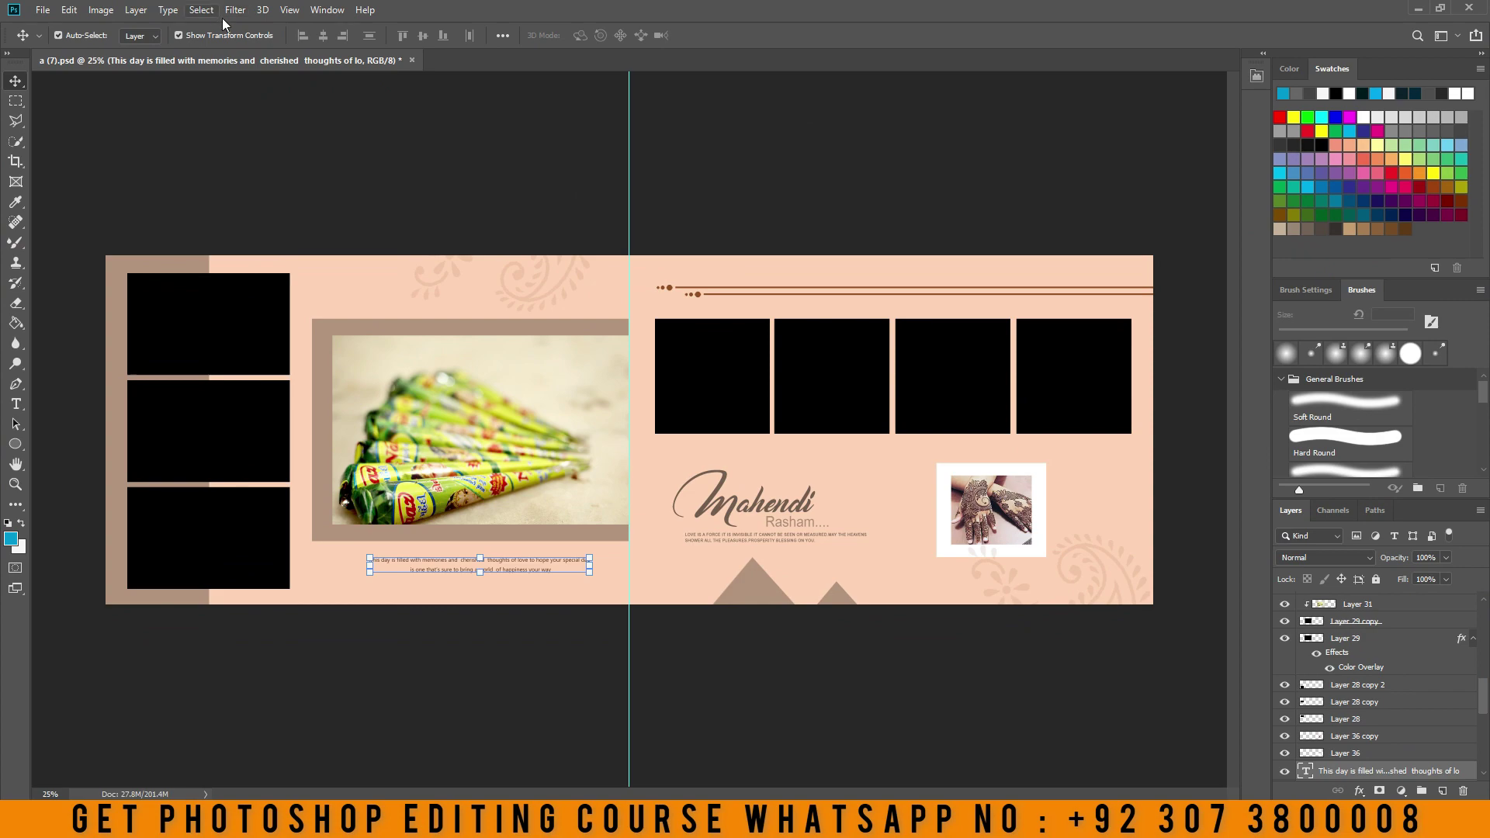
Load the Fit Image Acording Frame By SAADBBCSTUDIO action file from the Desktop into Photoshop's actions and expand its set
left_click(327, 11)
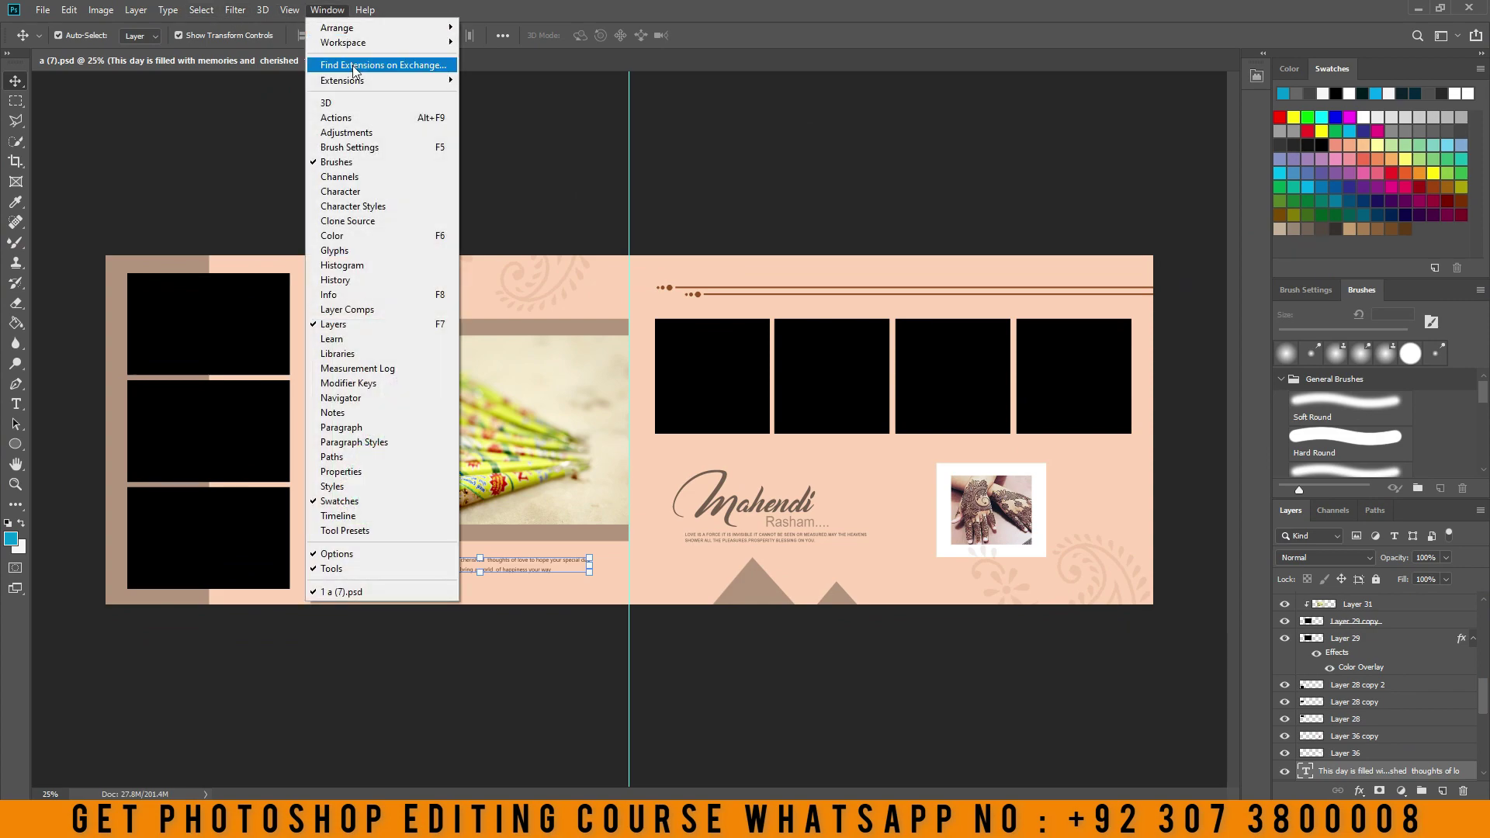
left_click(358, 126)
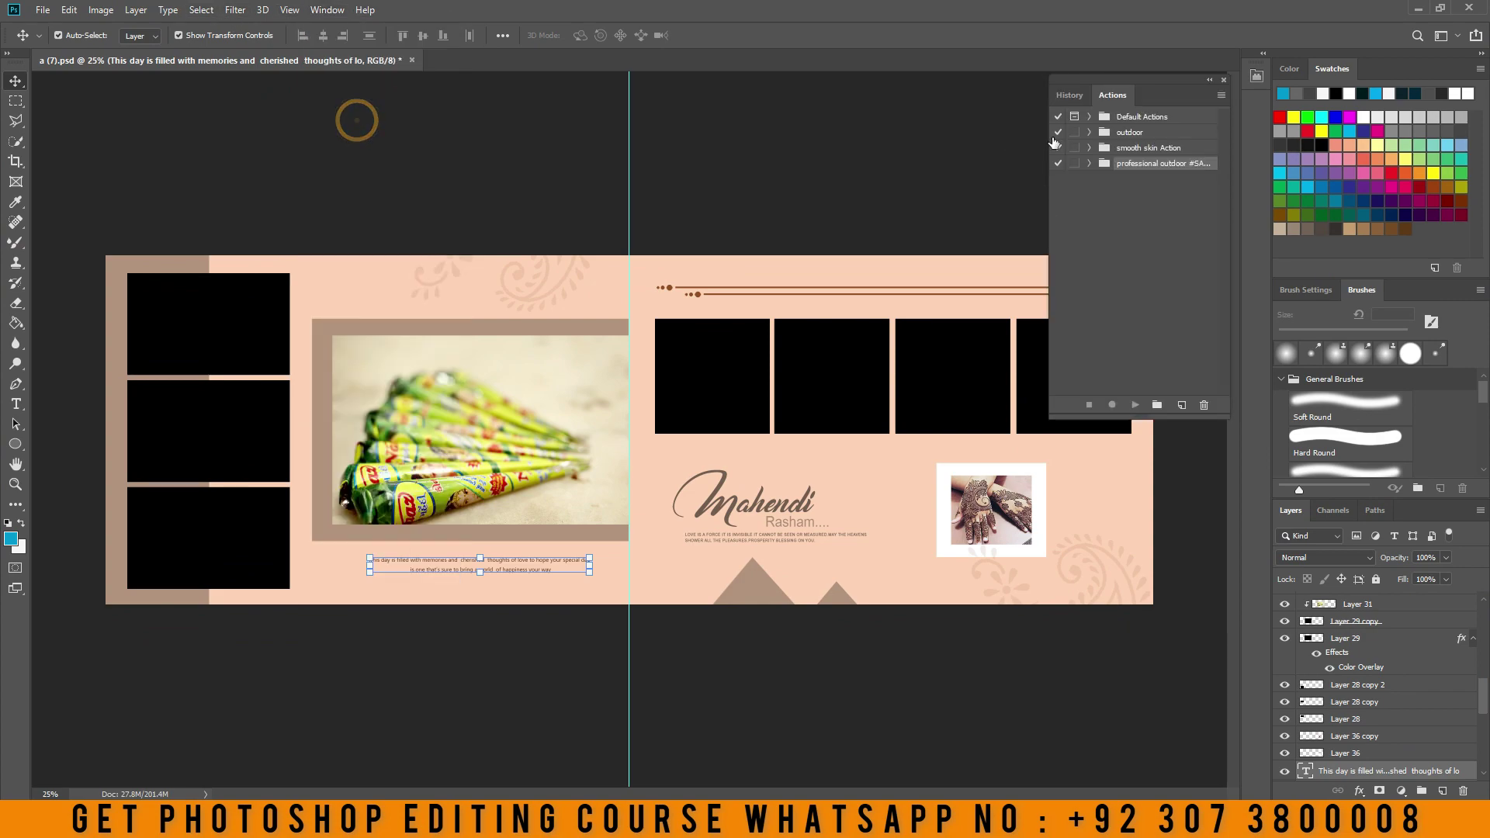
left_click(1221, 94)
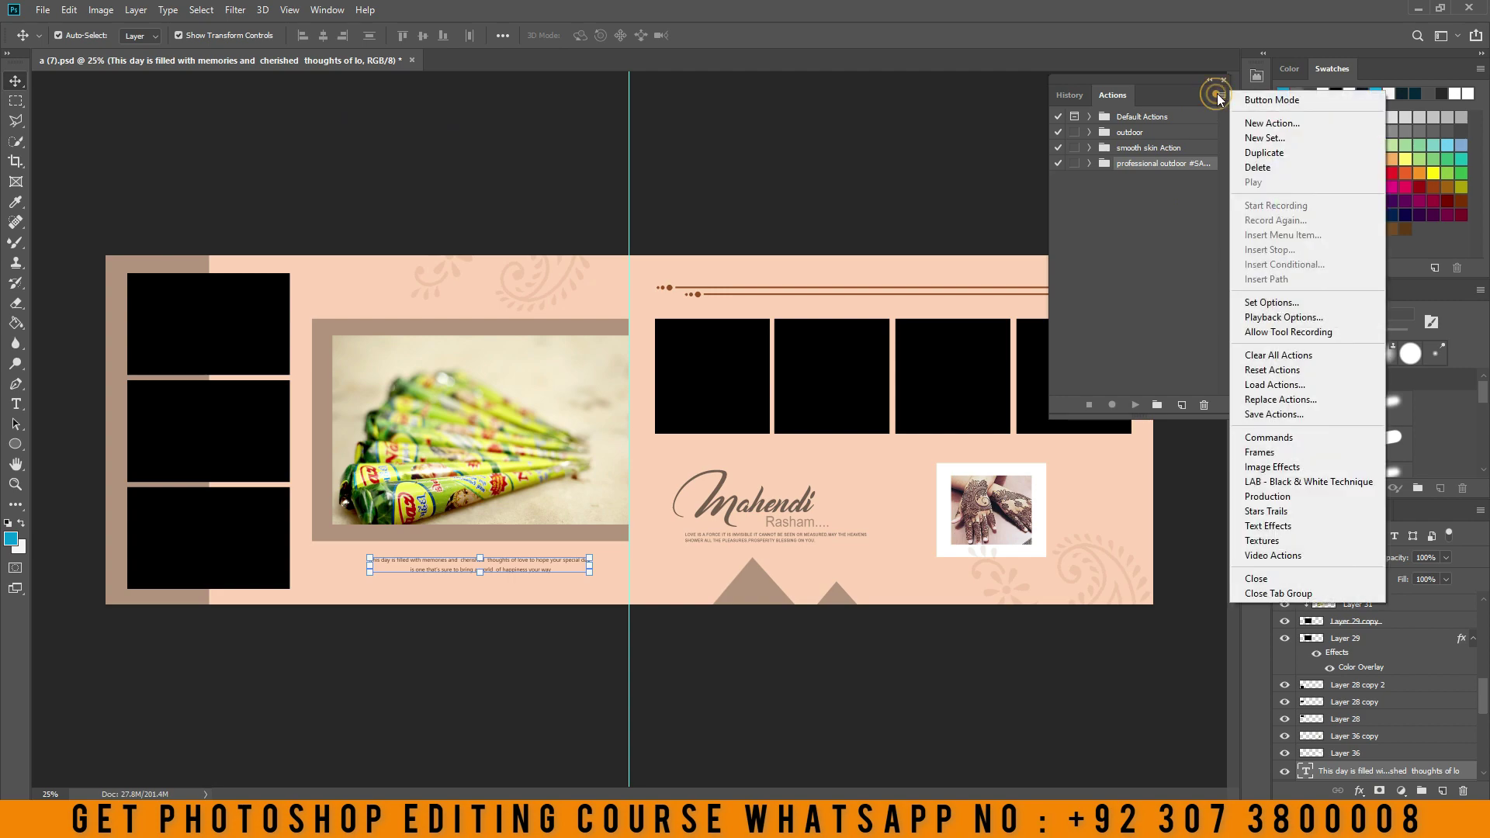
left_click(1273, 385)
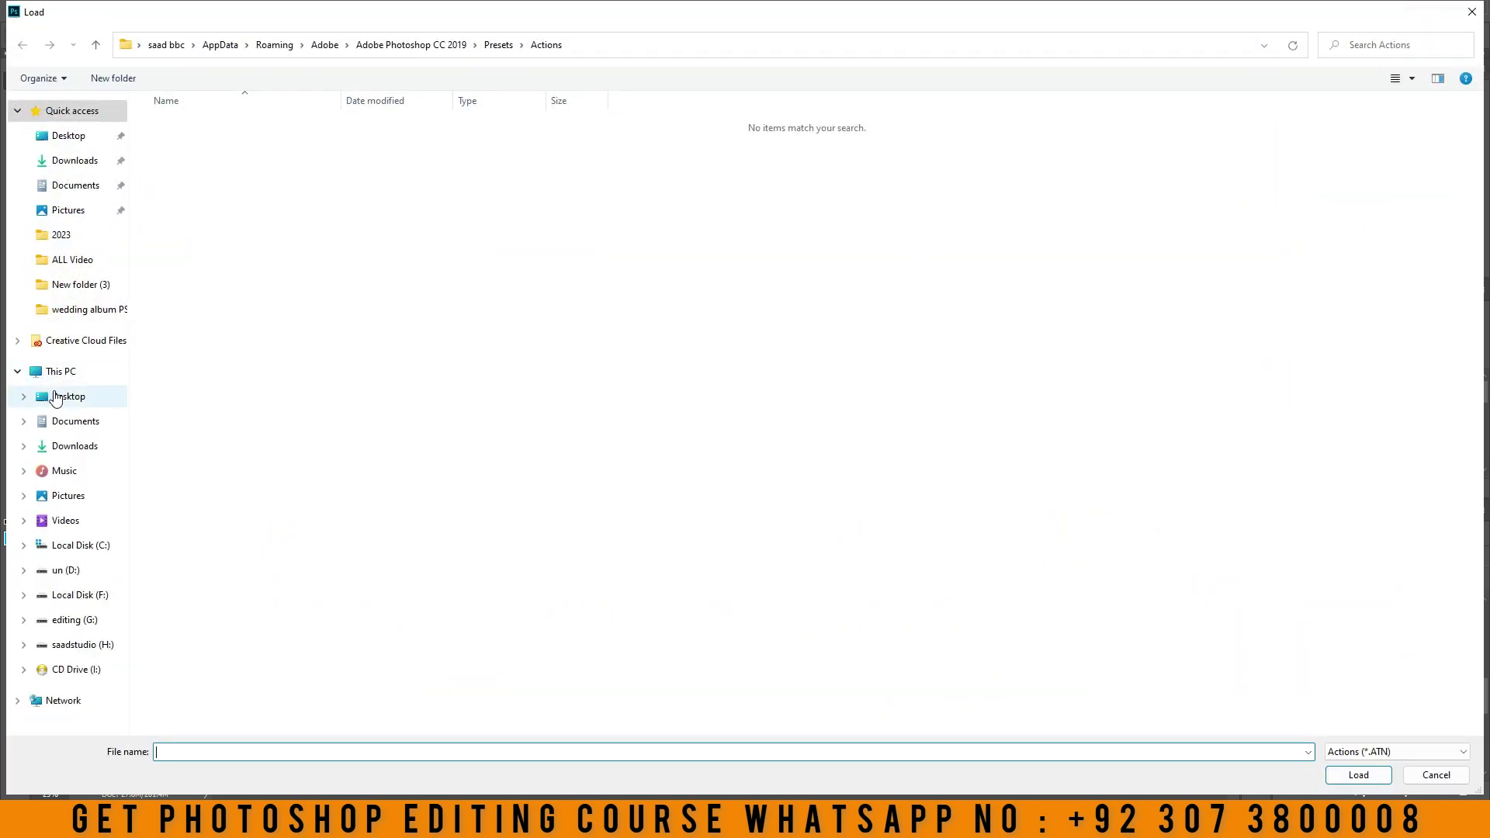
left_click(55, 397)
left_click(246, 419)
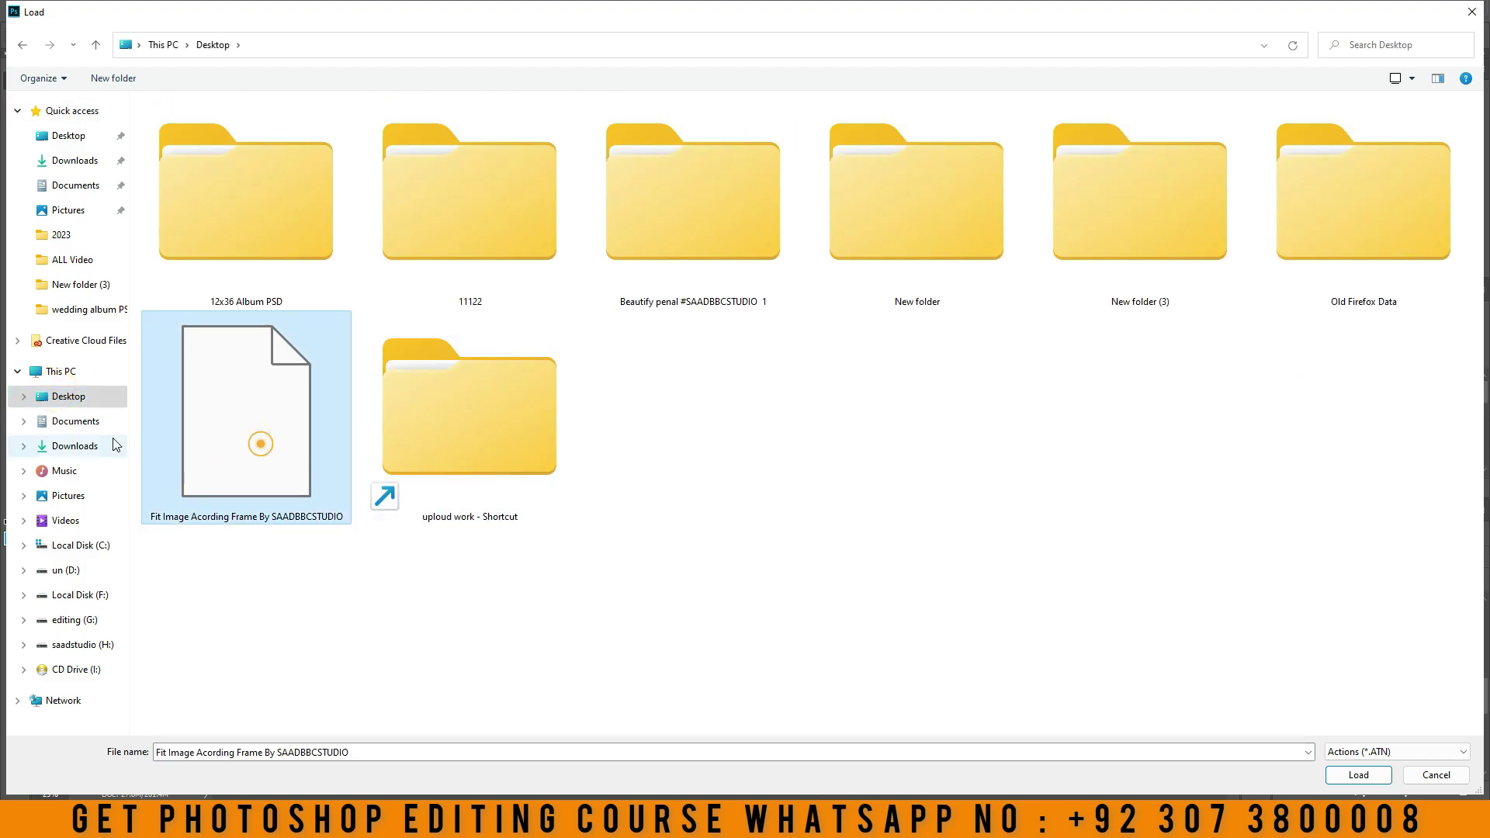
left_click(1358, 775)
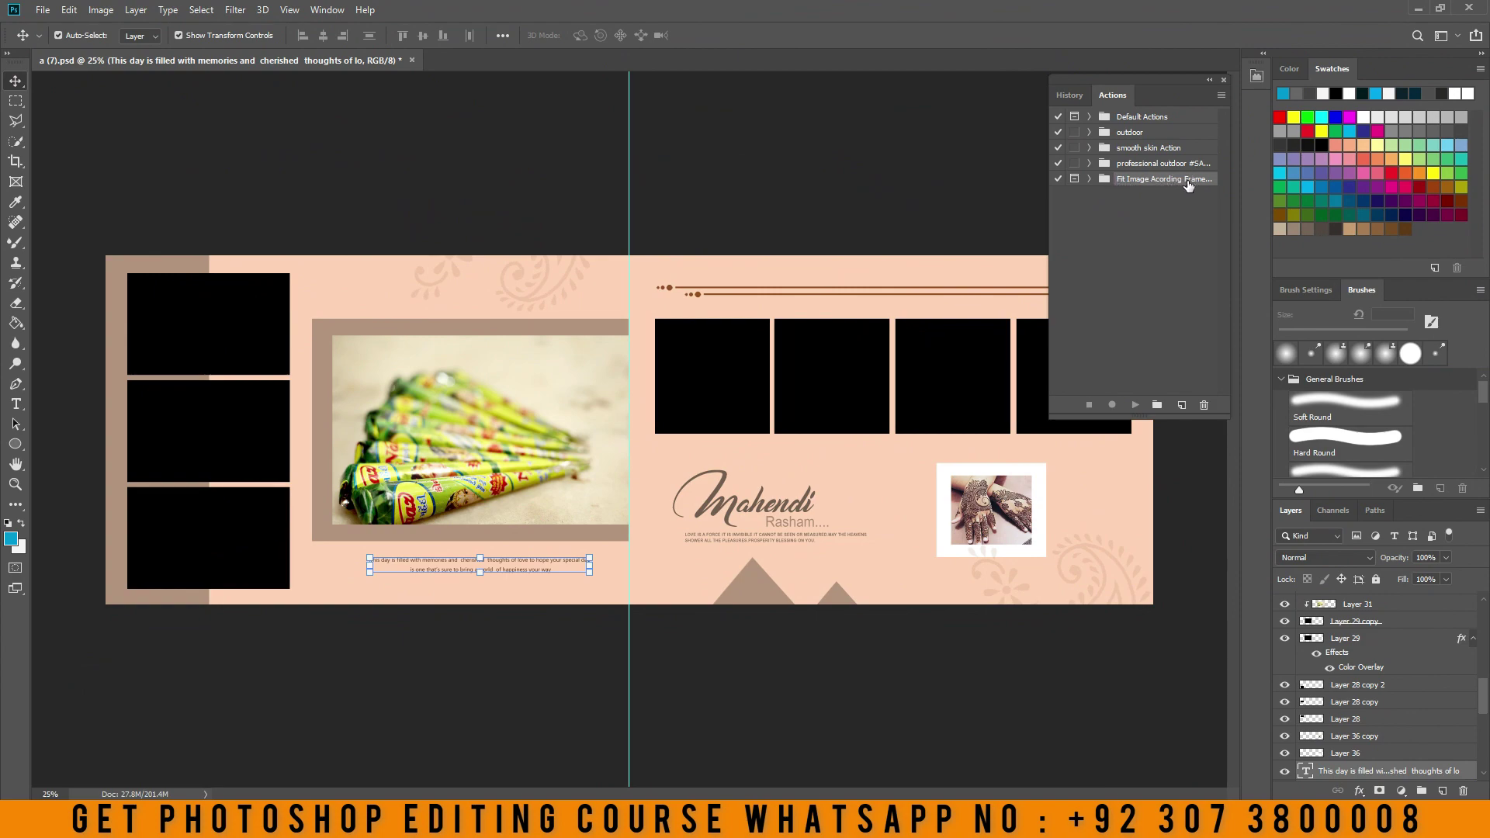
left_click(1089, 180)
Run the Fit Image action on the top black frame of the left page and insert IMG_3931
left_click(225, 324)
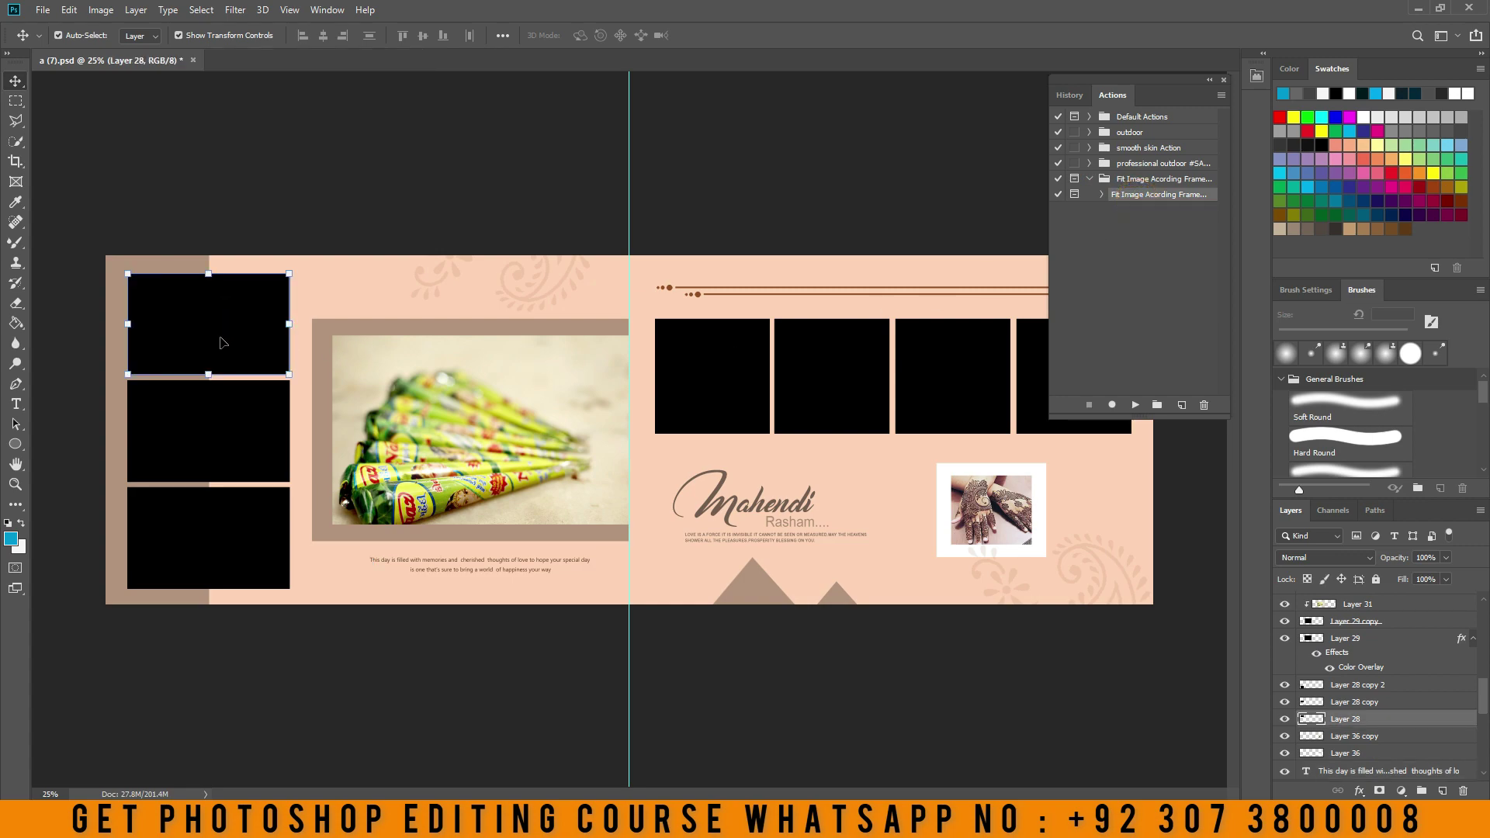
left_click(209, 413)
left_click(200, 519)
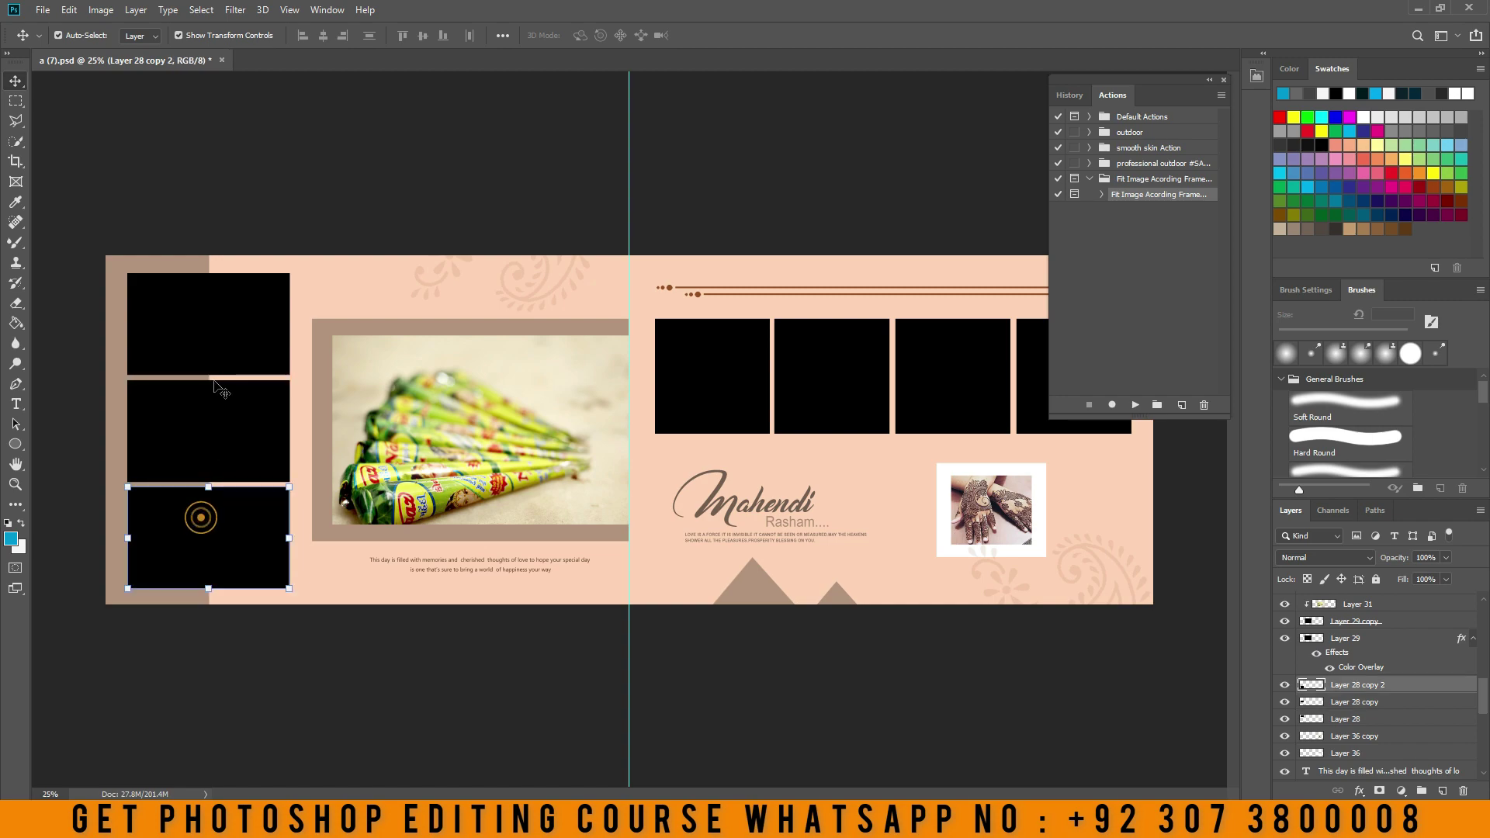
left_click(219, 334)
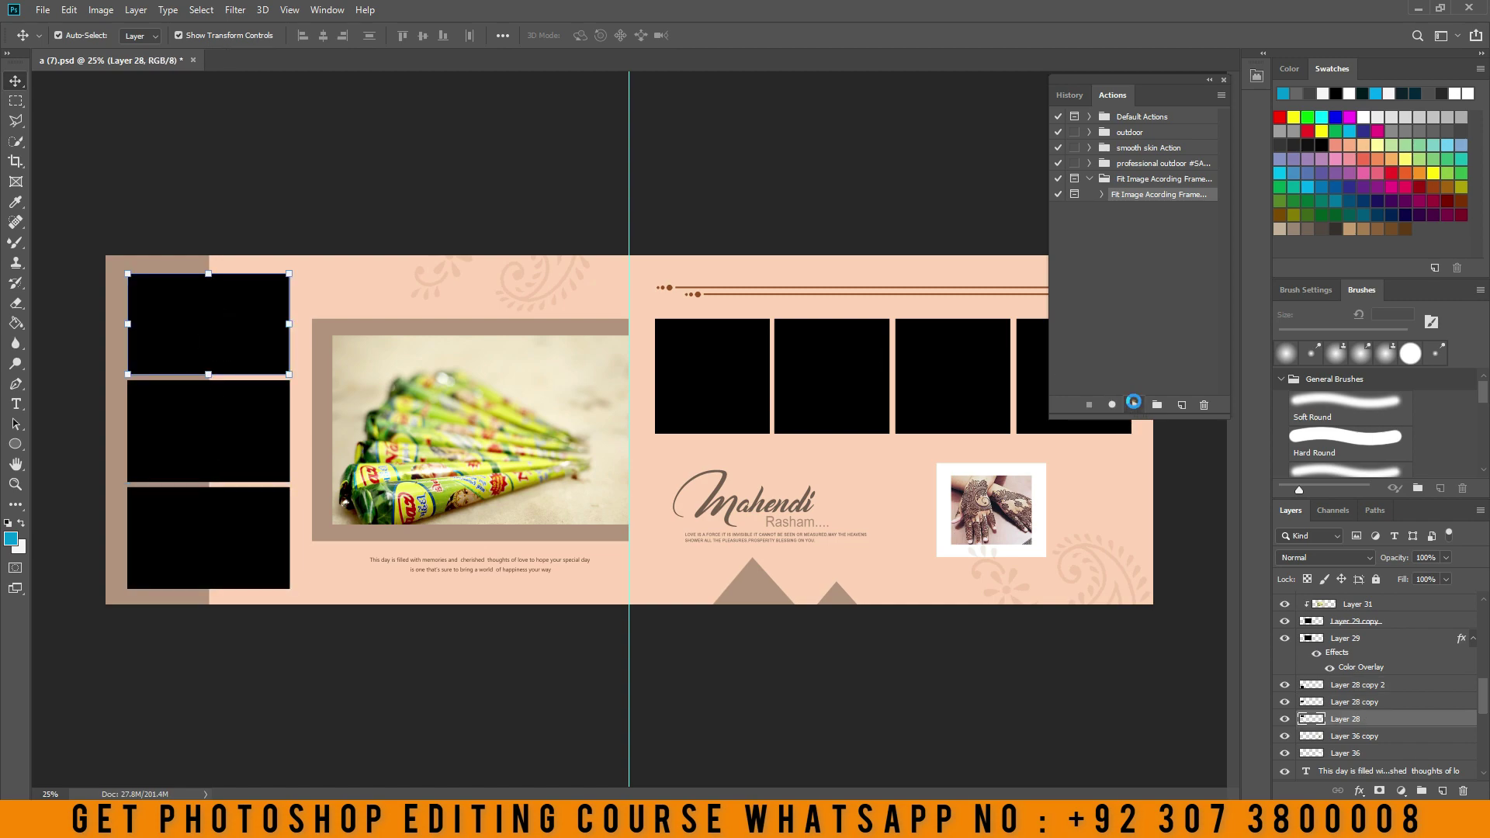
left_click(1133, 402)
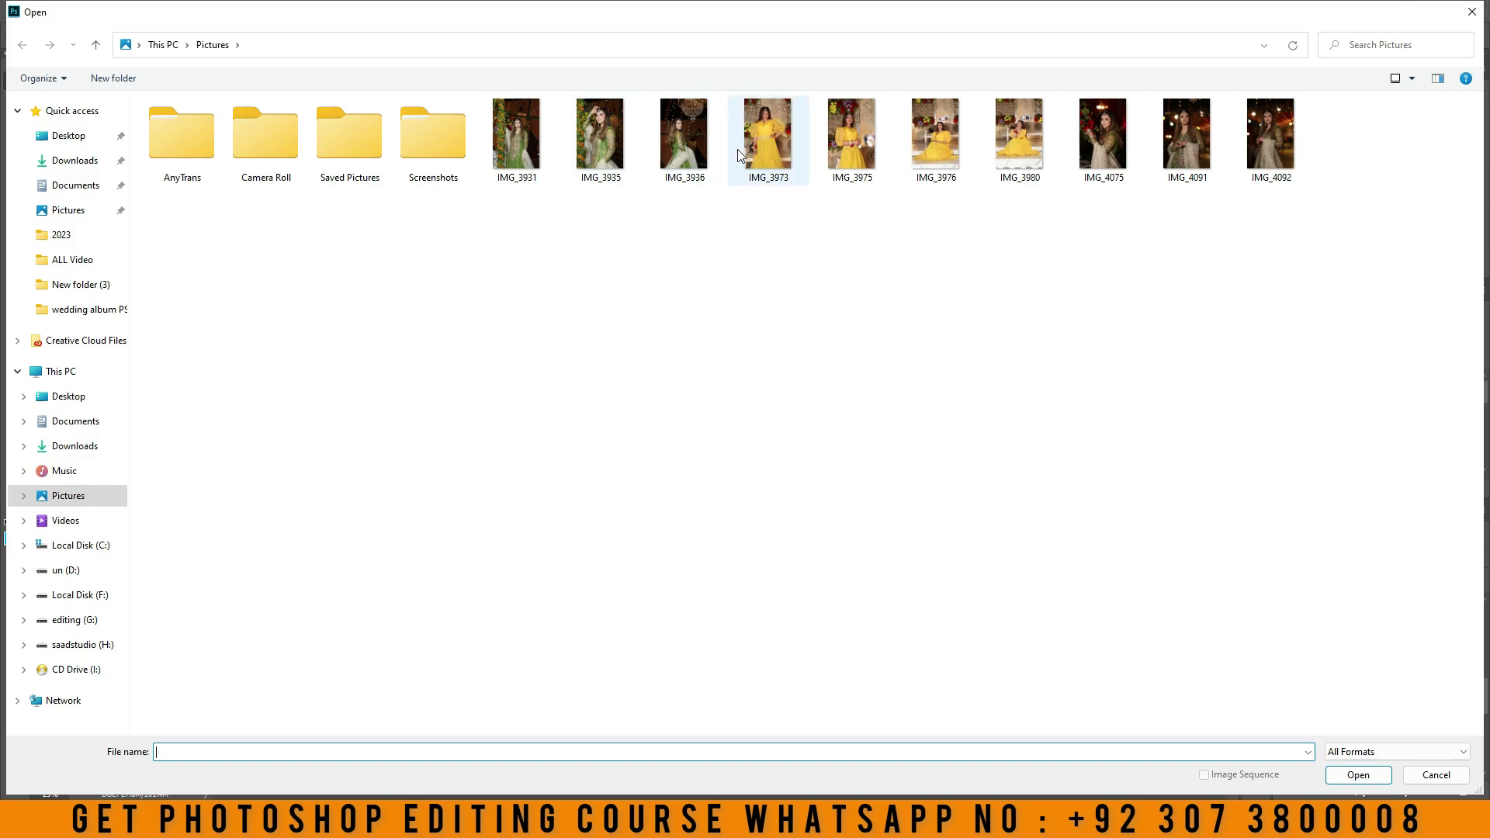
double_click(506, 143)
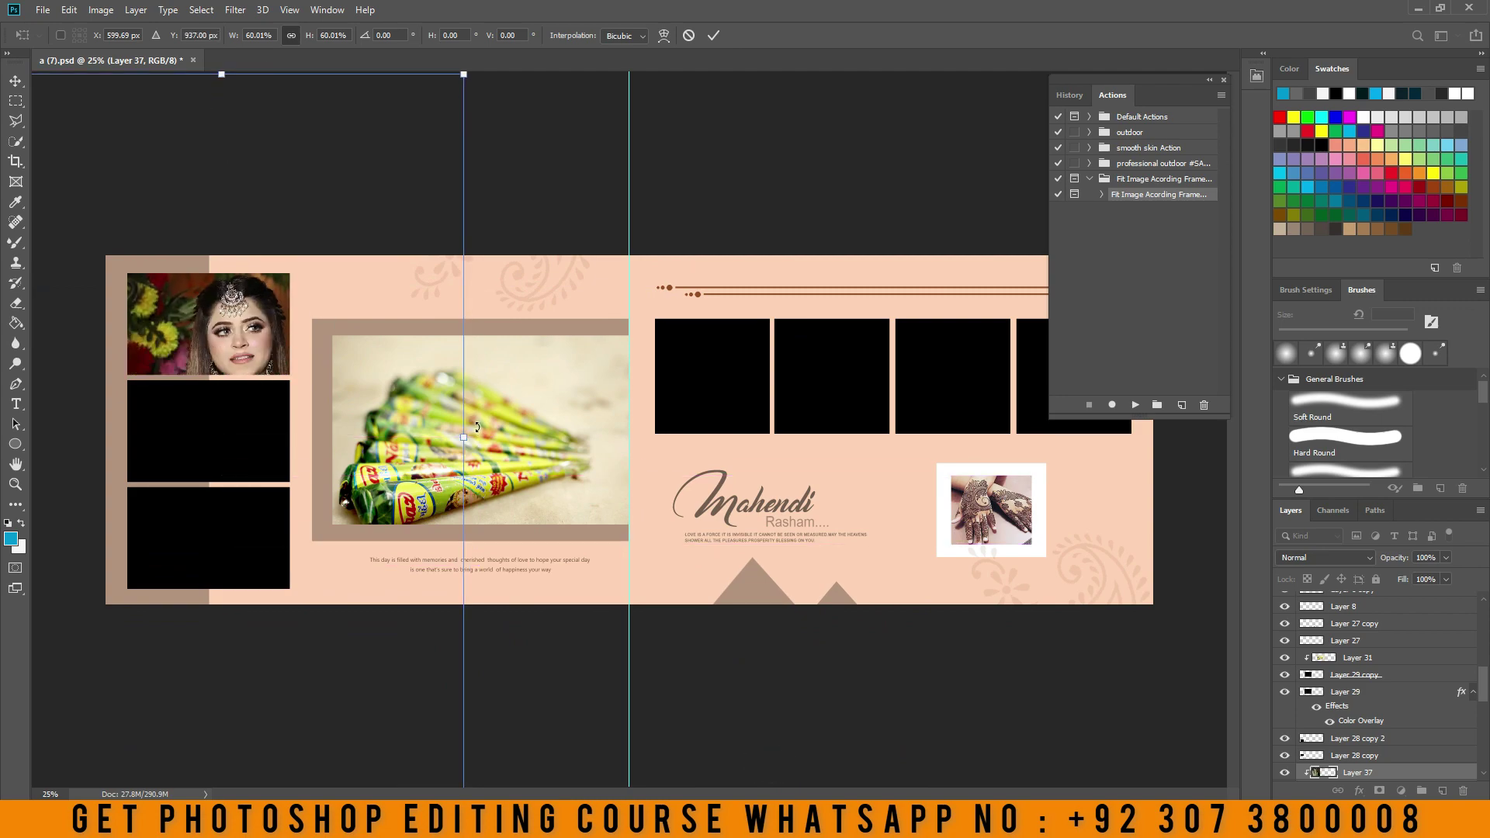
Scale IMG_3931 to about 23% and position the bride within the top frame of the left page
left_click_drag(464, 435, 306, 432)
left_click_drag(239, 346, 268, 293)
left_click_drag(358, 379, 252, 380)
left_click_drag(195, 326, 250, 312)
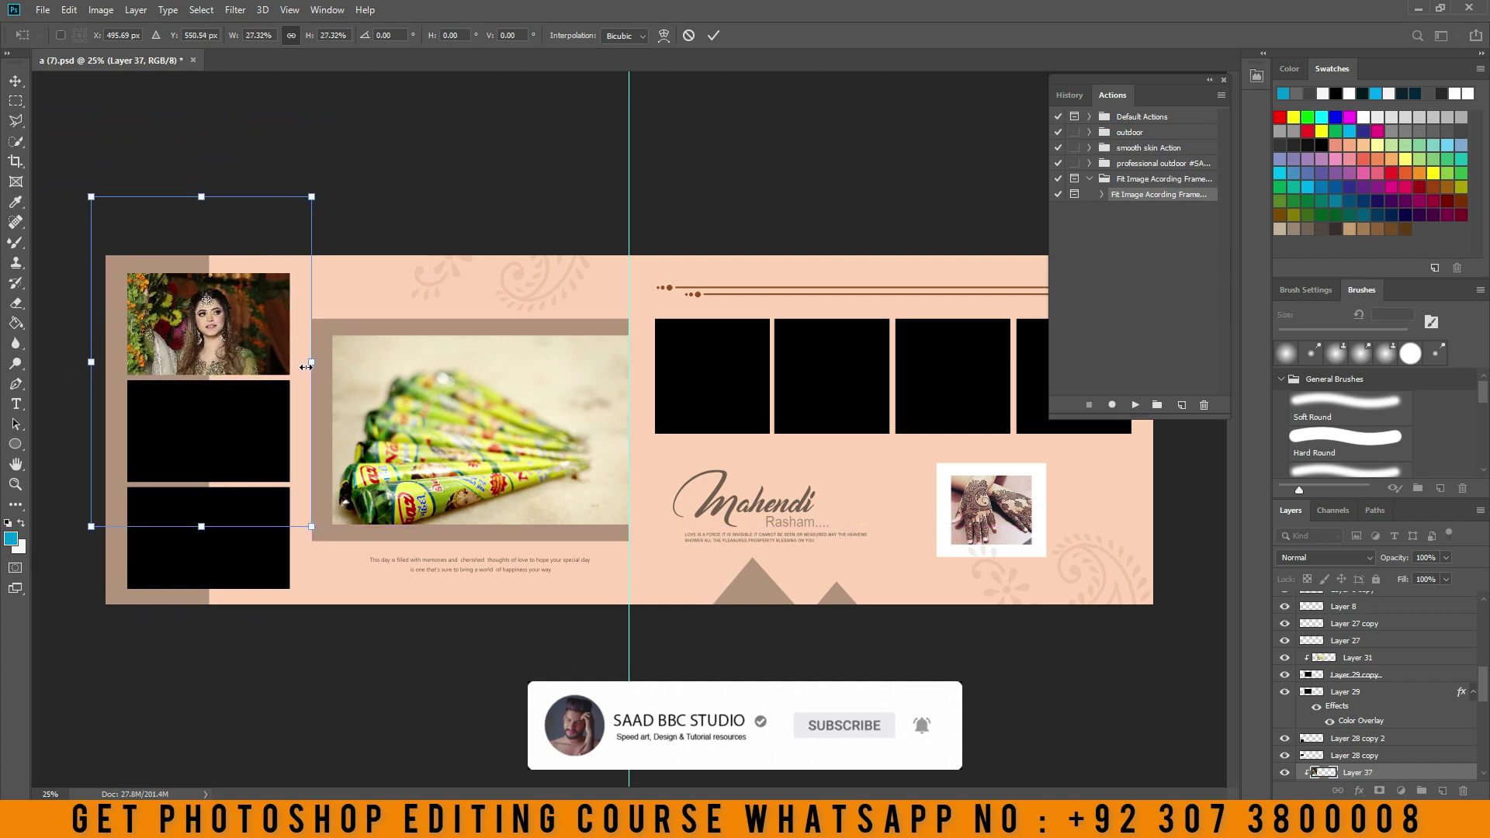
left_click_drag(308, 366, 254, 315)
left_click(716, 37)
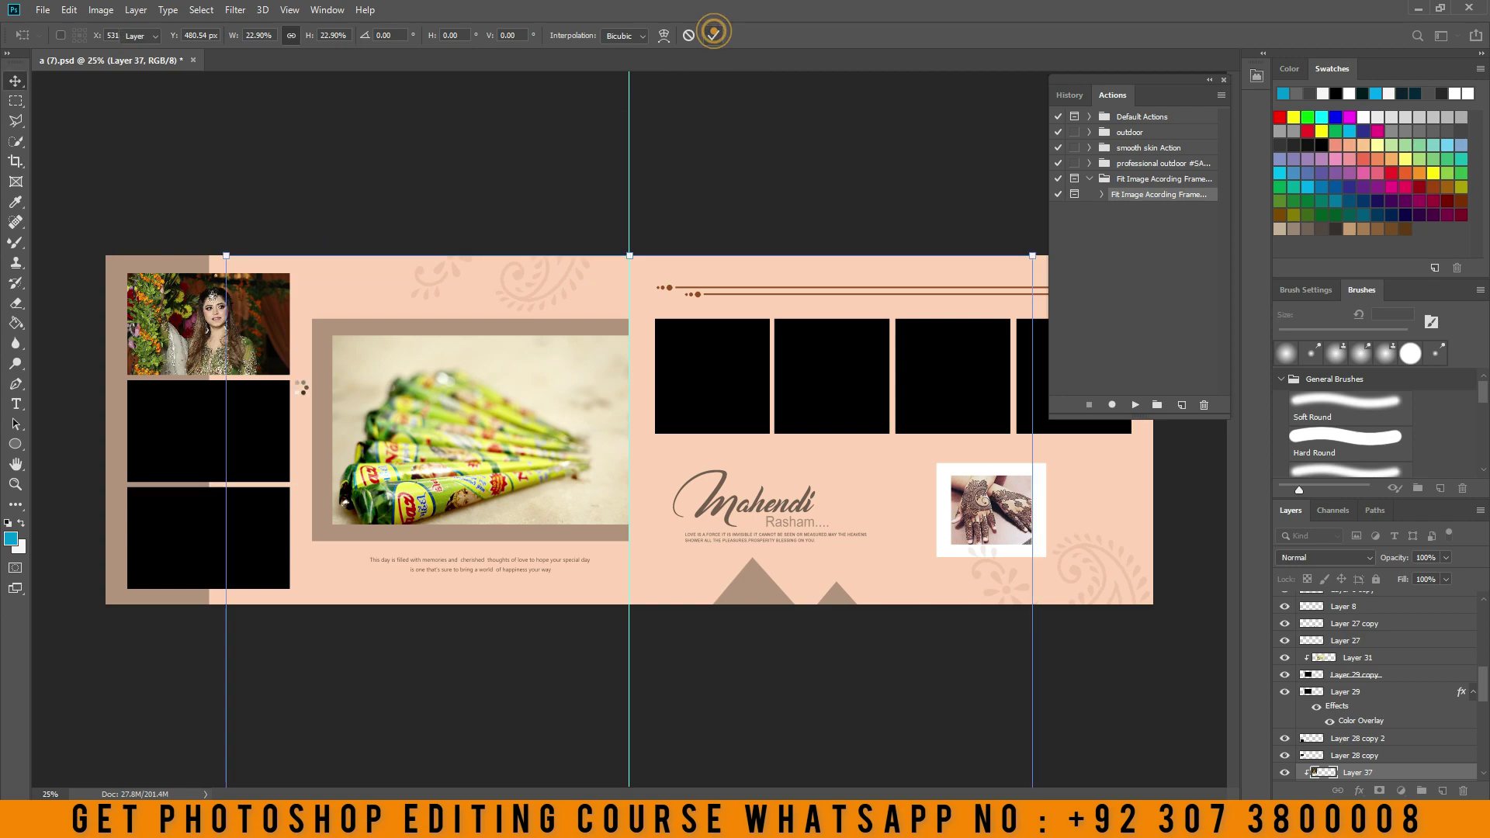
Insert IMG_3980 over the large henna cone photo with the Fit Image action, scaled to about 38% and centred on the woman
left_click(509, 397)
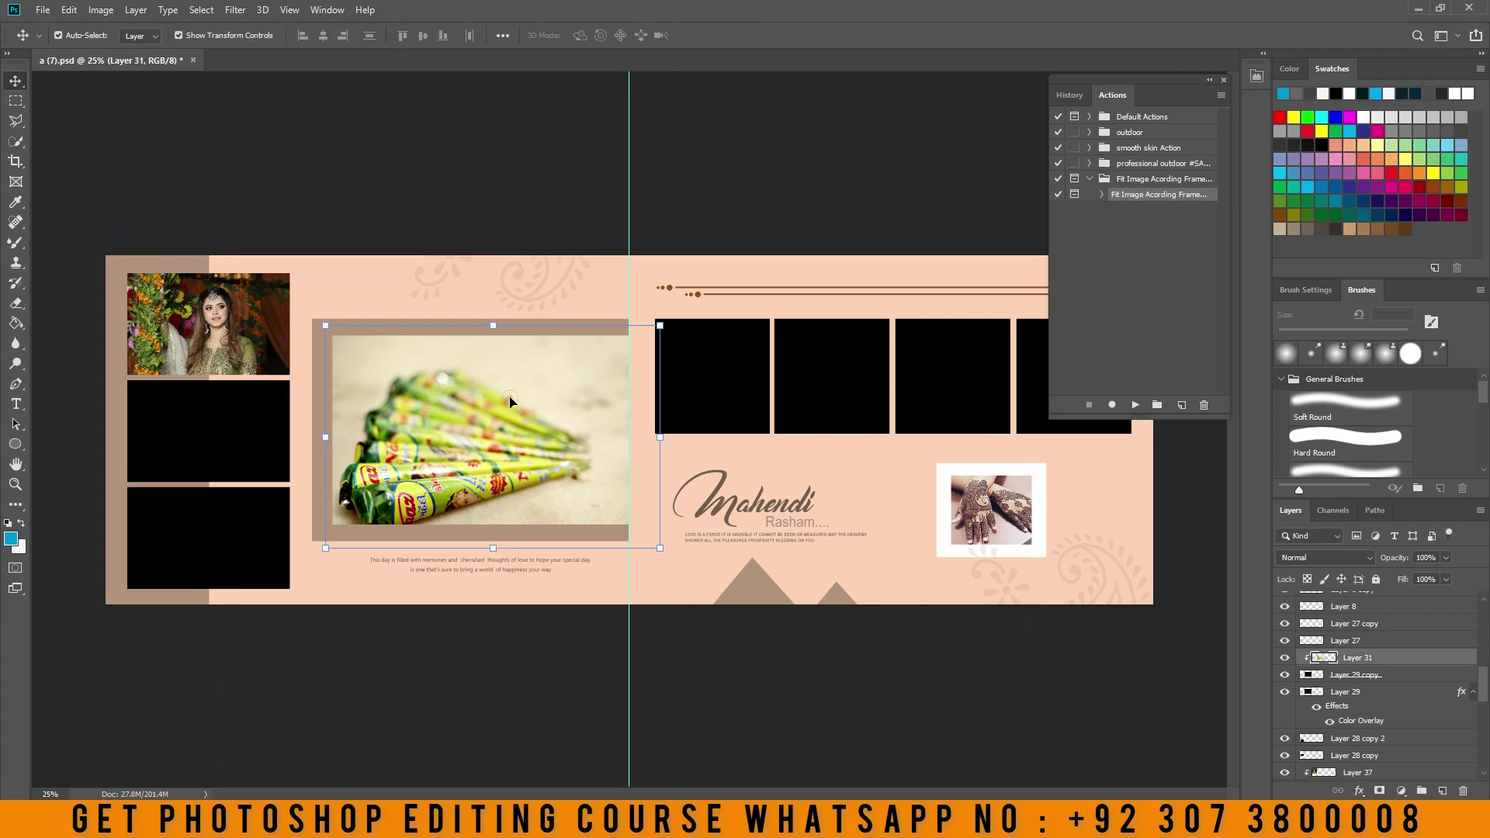
left_click(1134, 408)
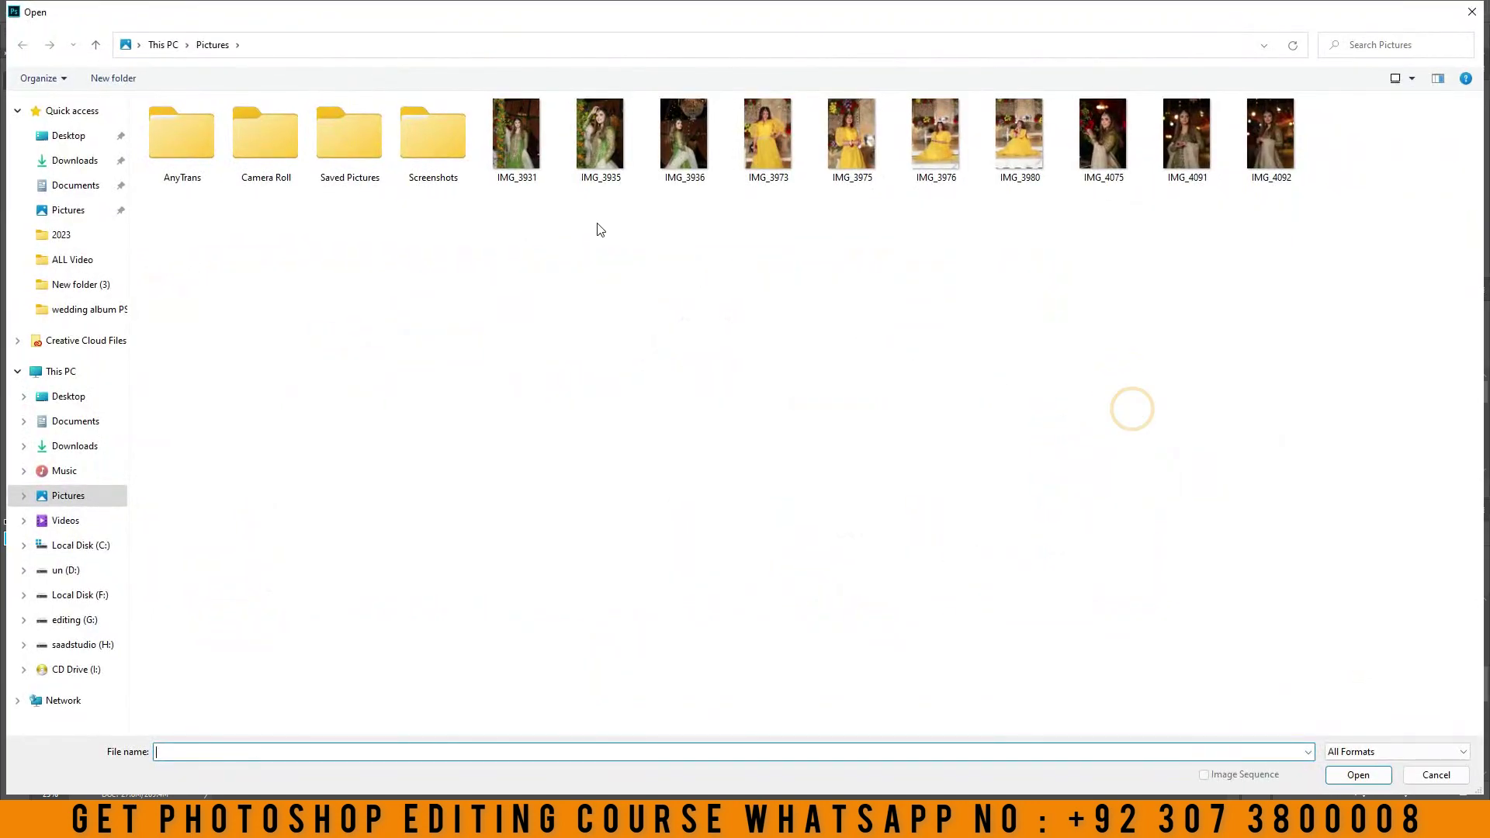
double_click(1018, 141)
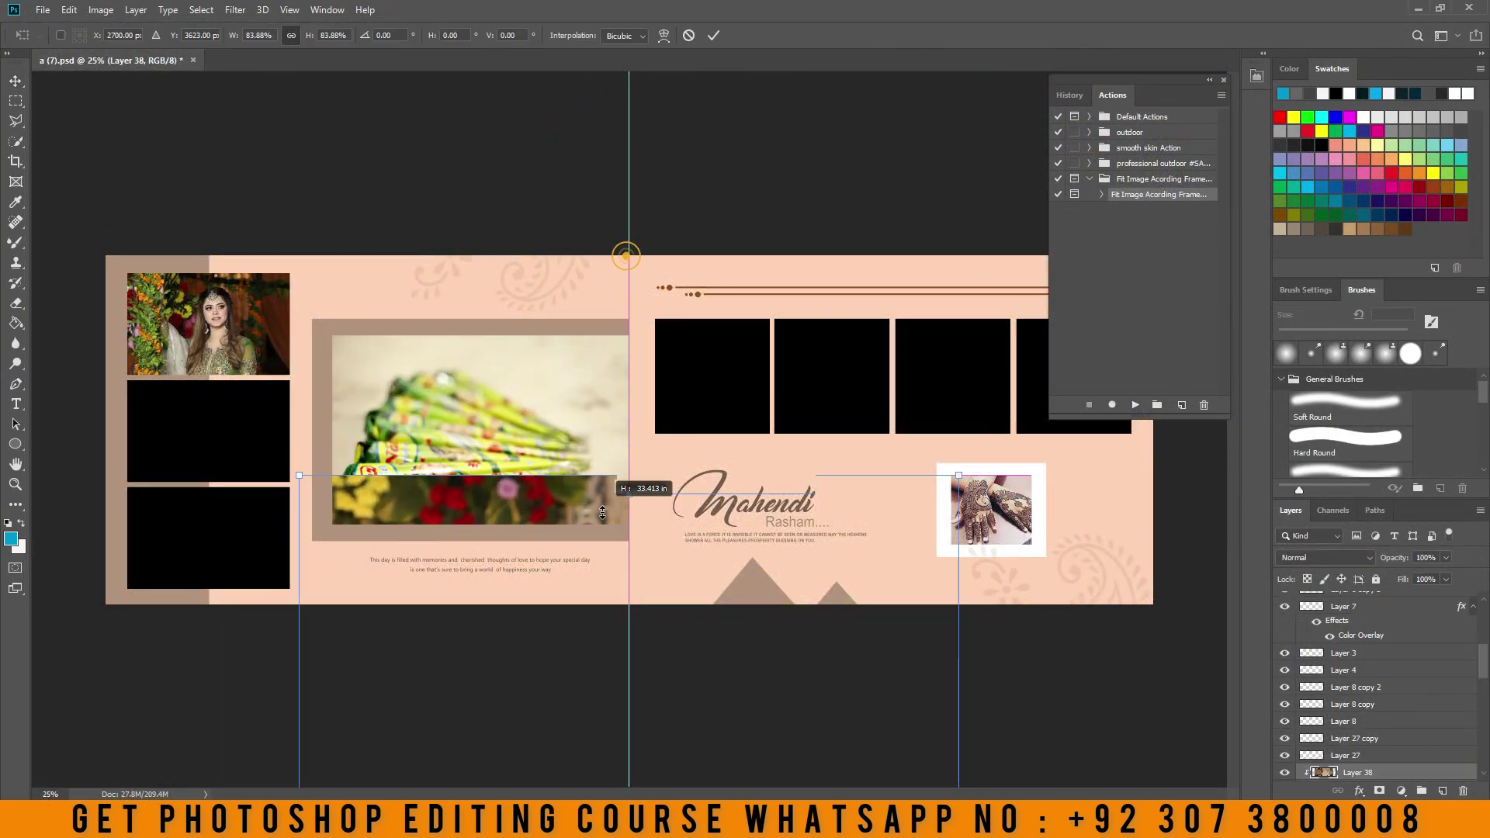
left_click_drag(549, 142, 482, 569)
left_click_drag(510, 694, 441, 333)
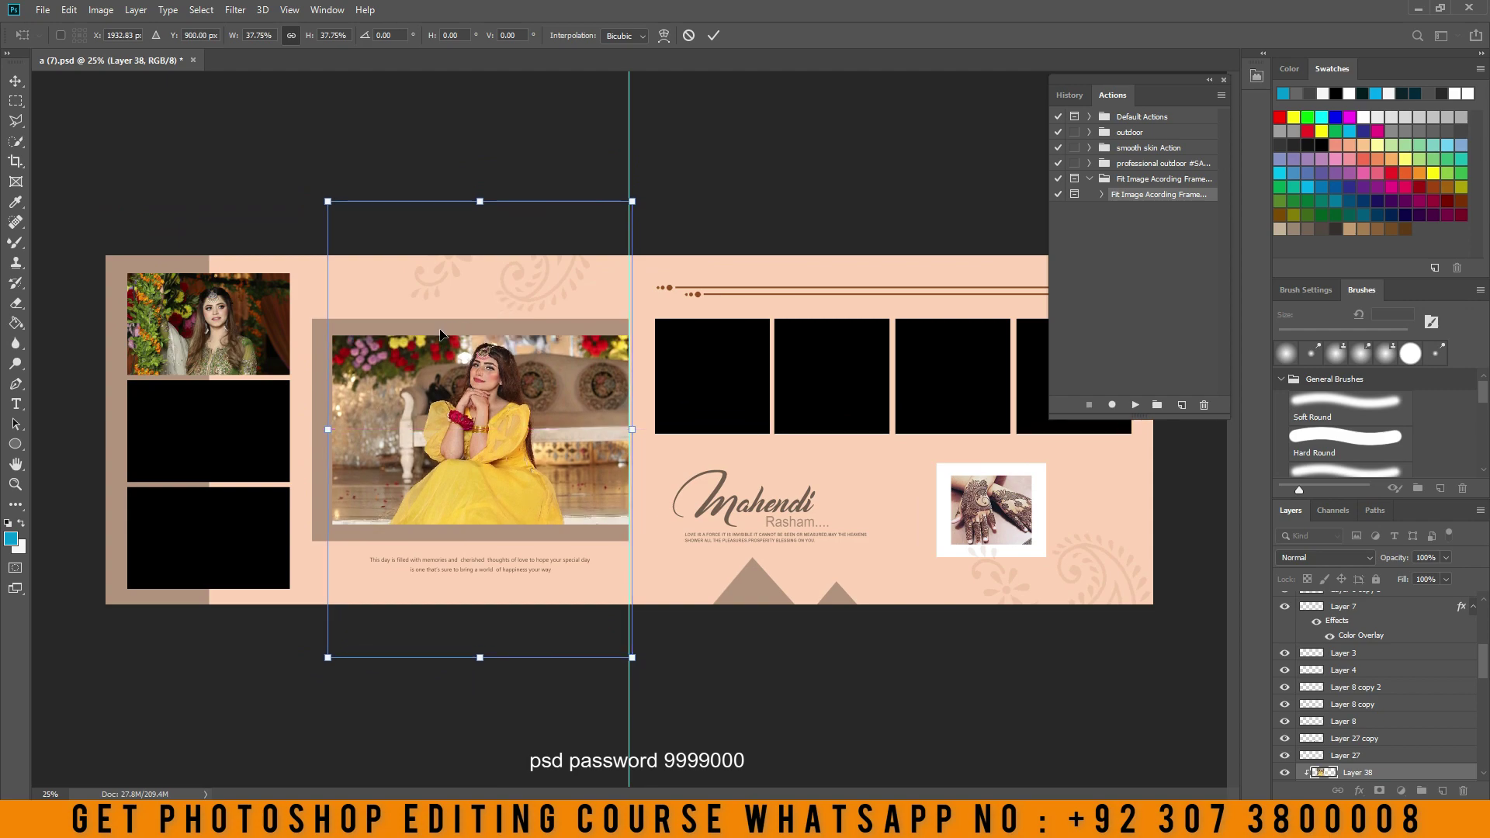
left_click(714, 36)
Run the Fit Image action on the middle black frame of the left page and insert IMG_3935
left_click(163, 445)
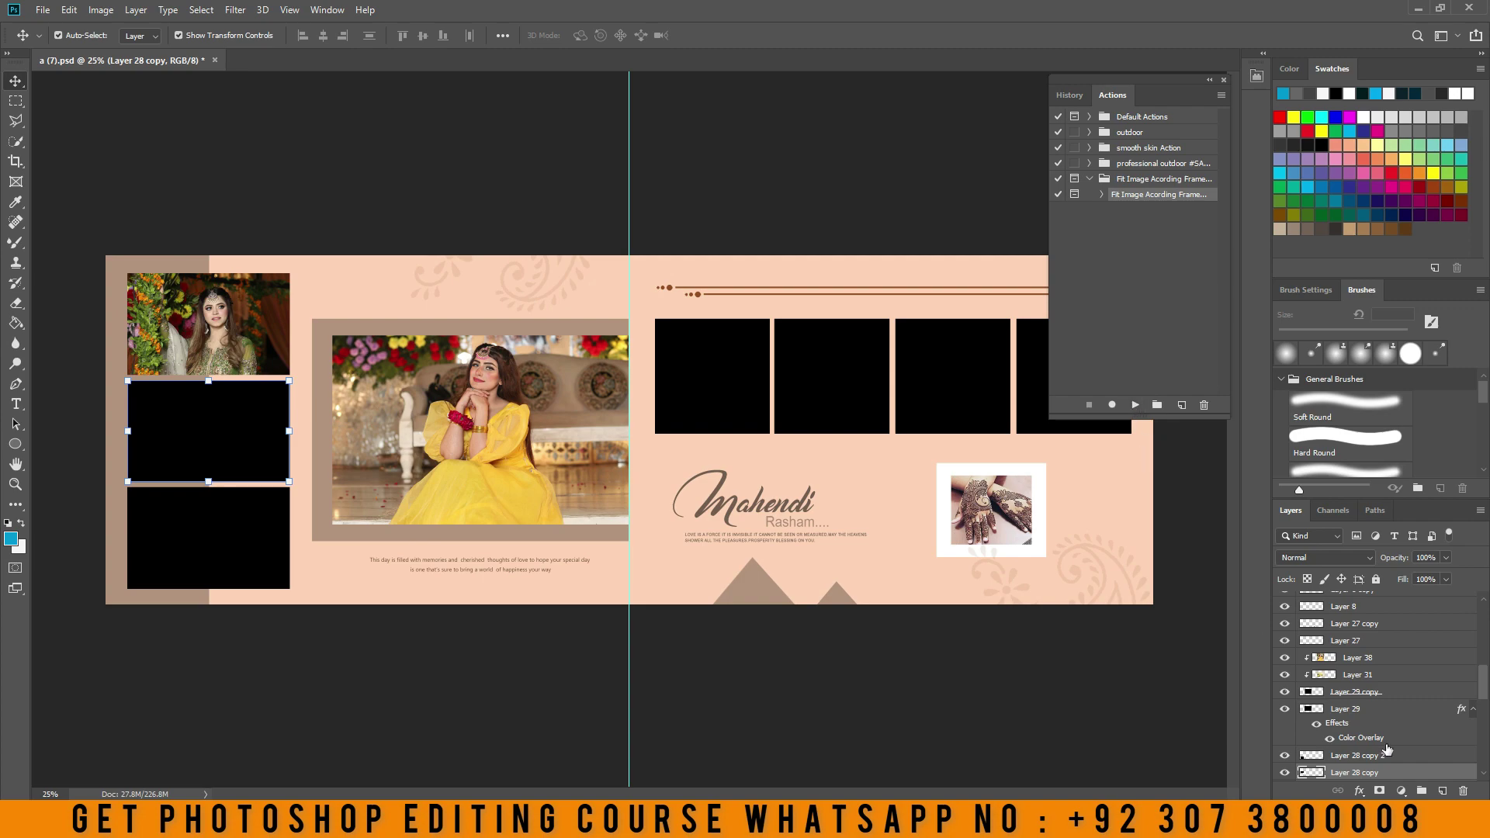
left_click(210, 429)
left_click(1138, 406)
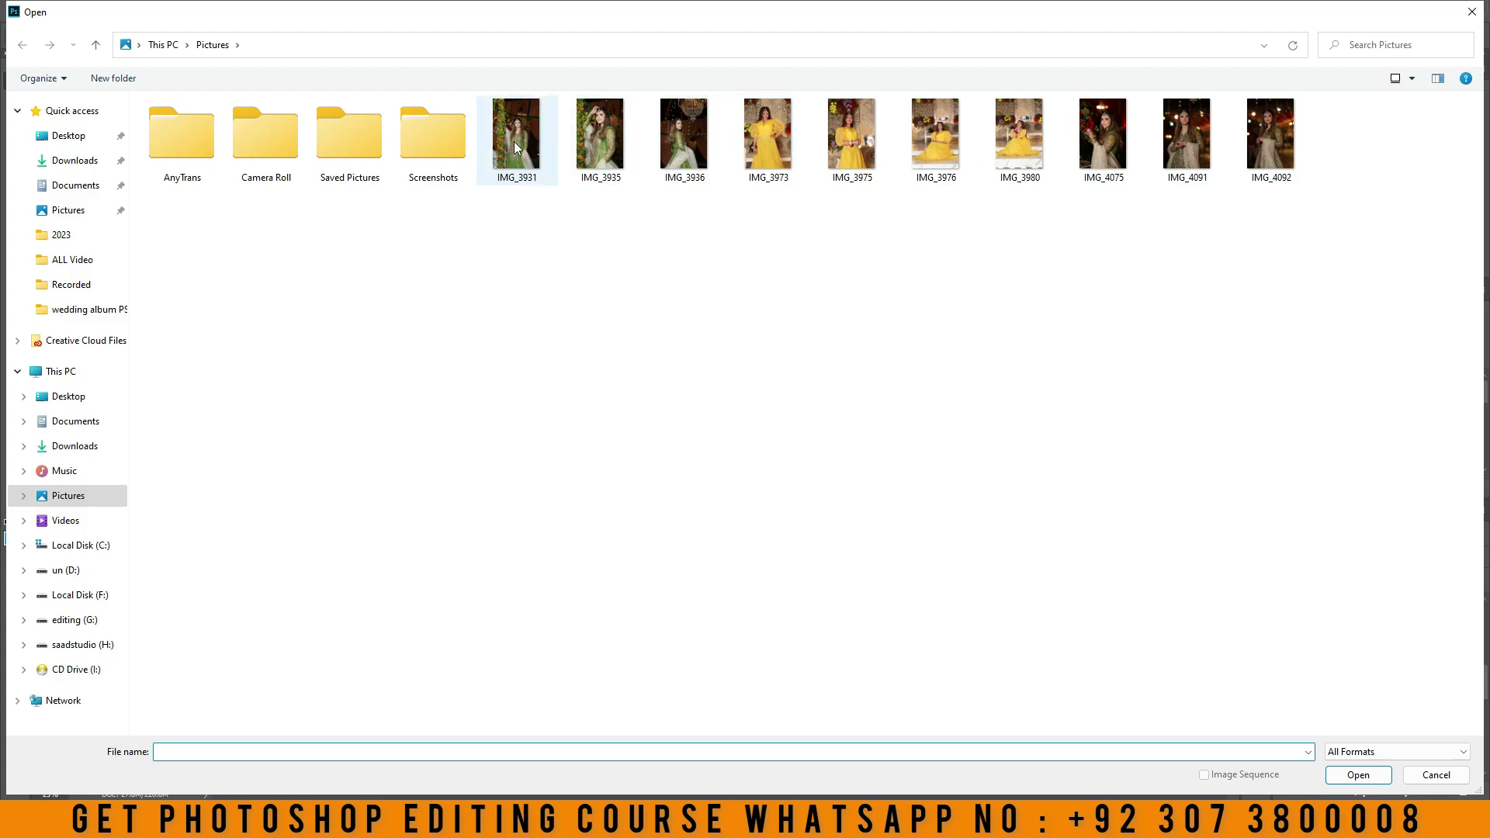
double_click(617, 124)
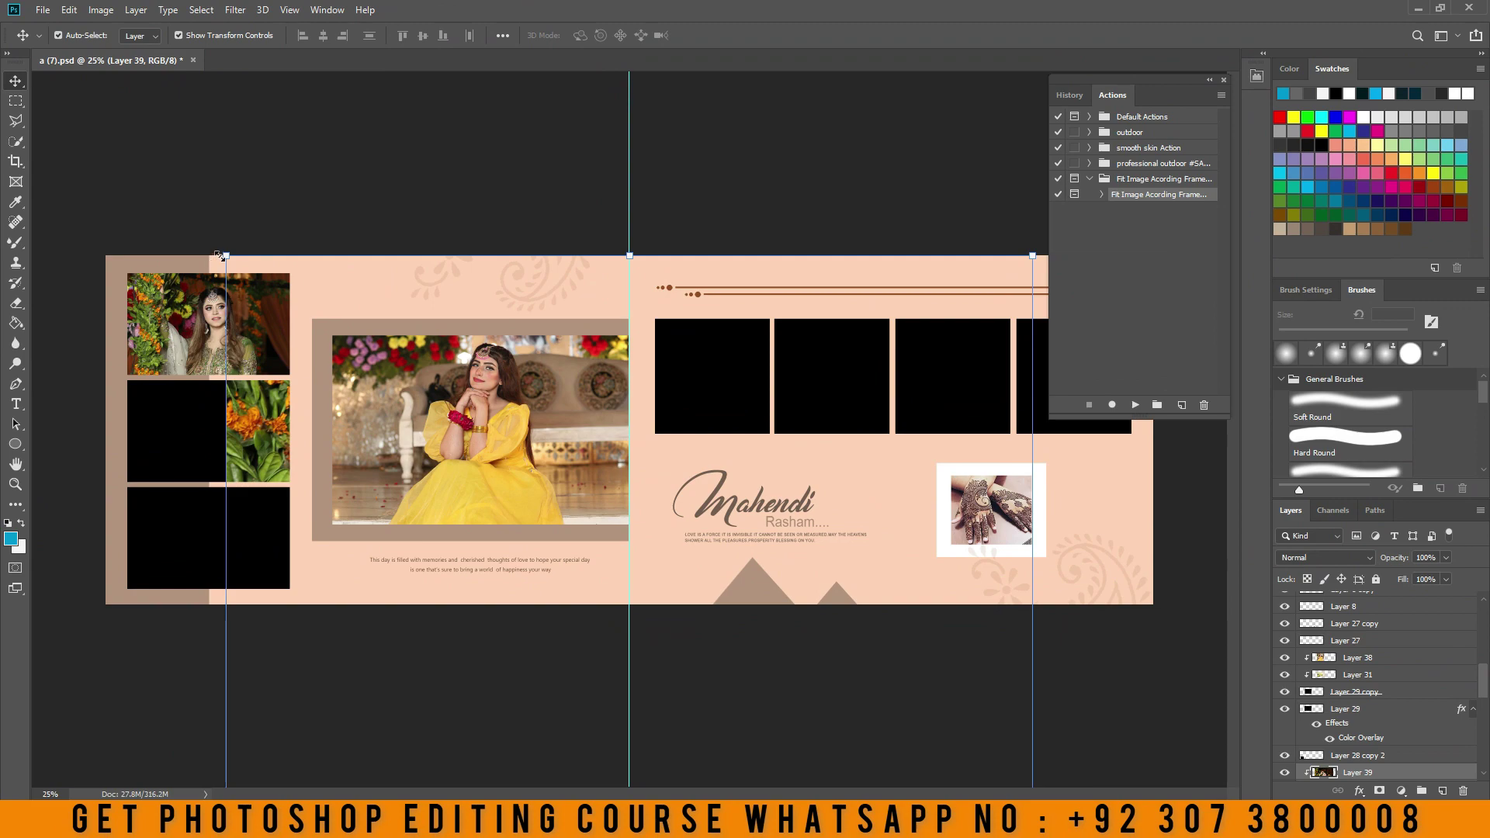
Scale IMG_3935 to about 27%, shrink it again to about 88%, and position the bride within the middle frame of the left page
left_click_drag(217, 255, 722, 594)
left_click_drag(748, 755, 331, 490)
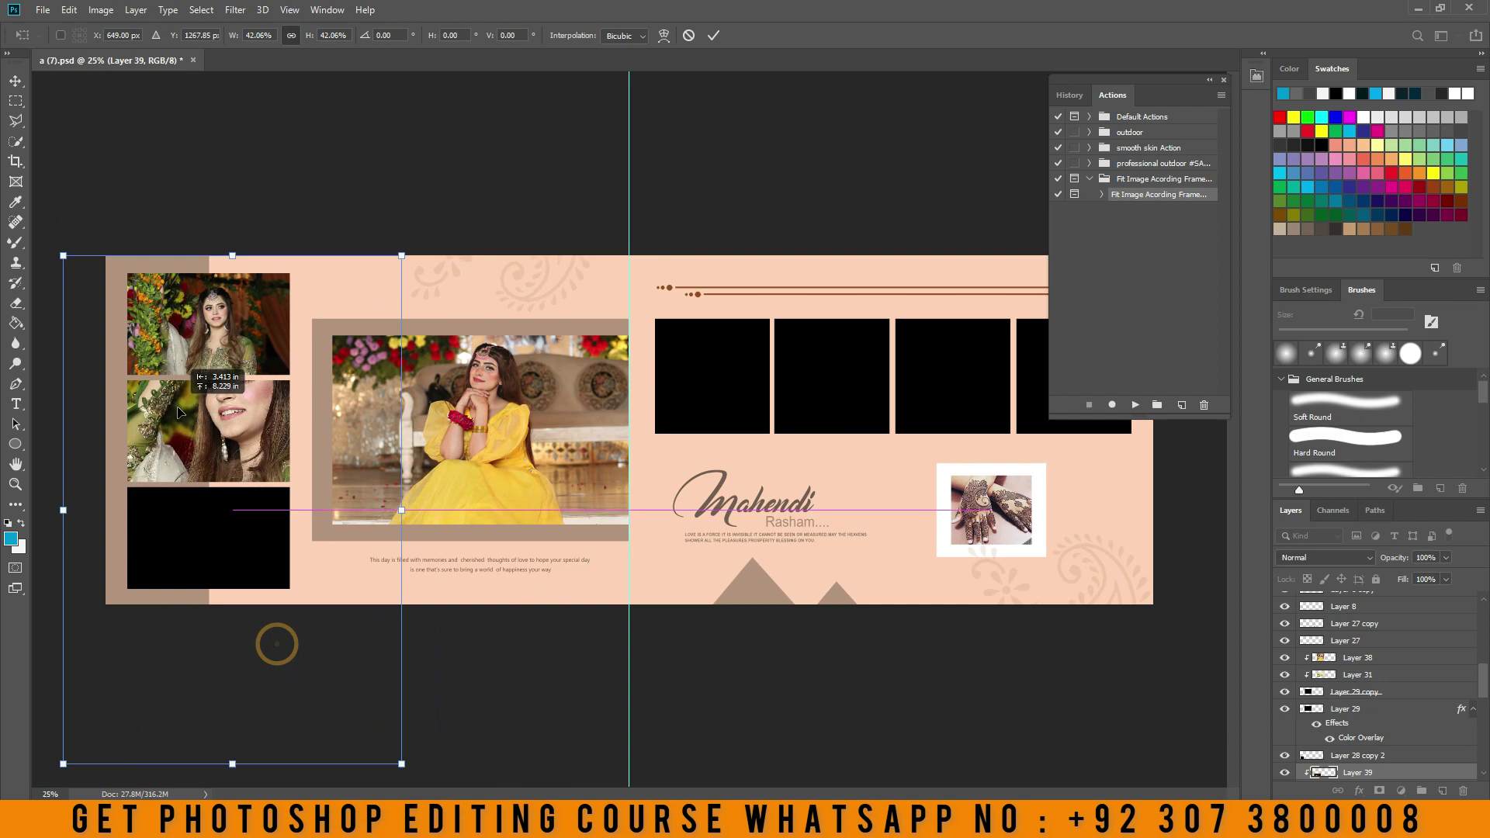
left_click_drag(277, 644, 172, 443)
left_click_drag(227, 284, 208, 396)
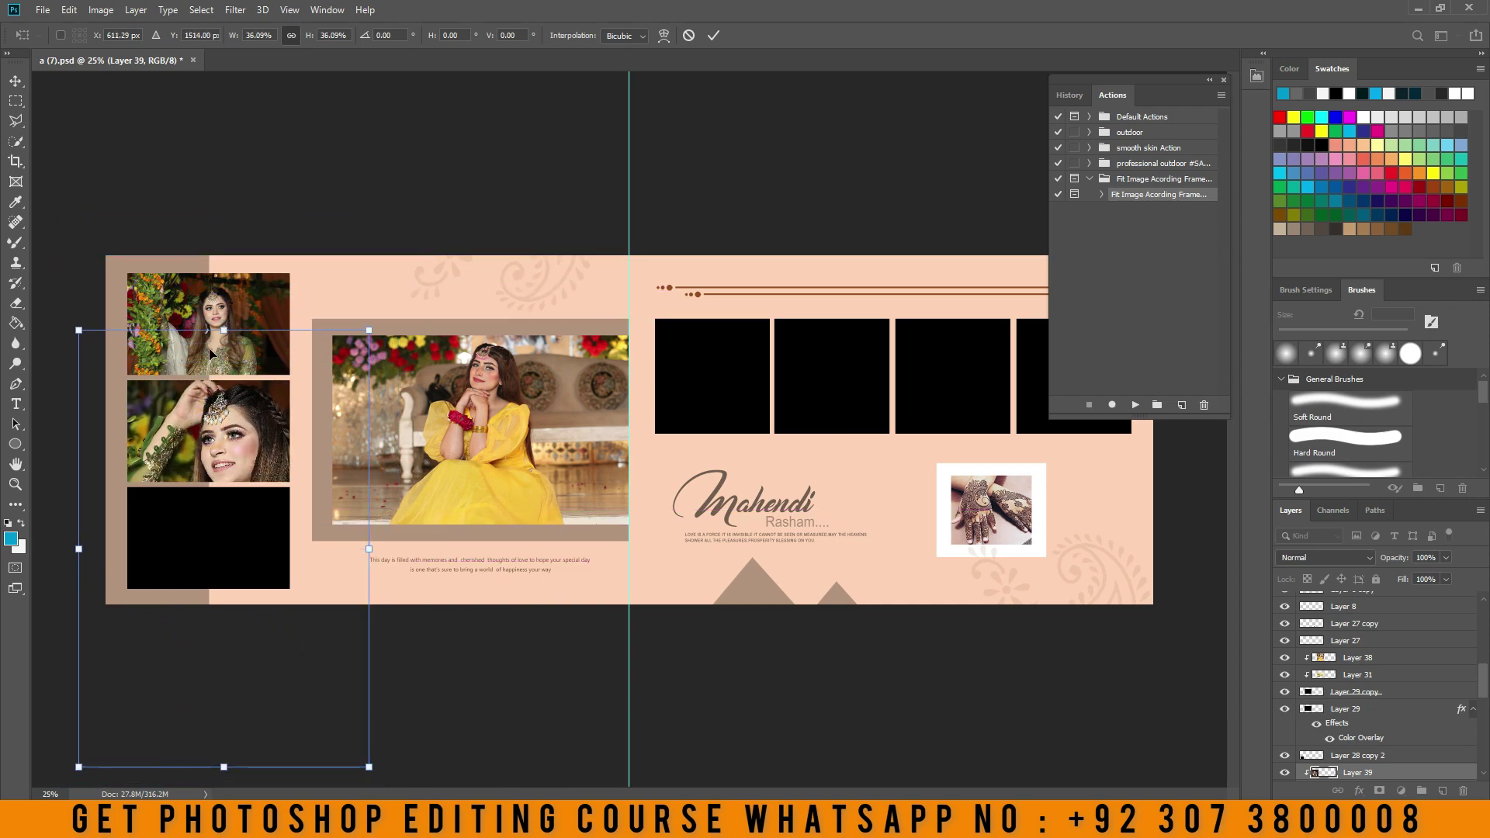
mouse_move(224, 330)
left_mouse_down()
mouse_move(224, 402)
mouse_move(198, 393)
mouse_move(224, 347)
mouse_move(218, 358)
left_mouse_up()
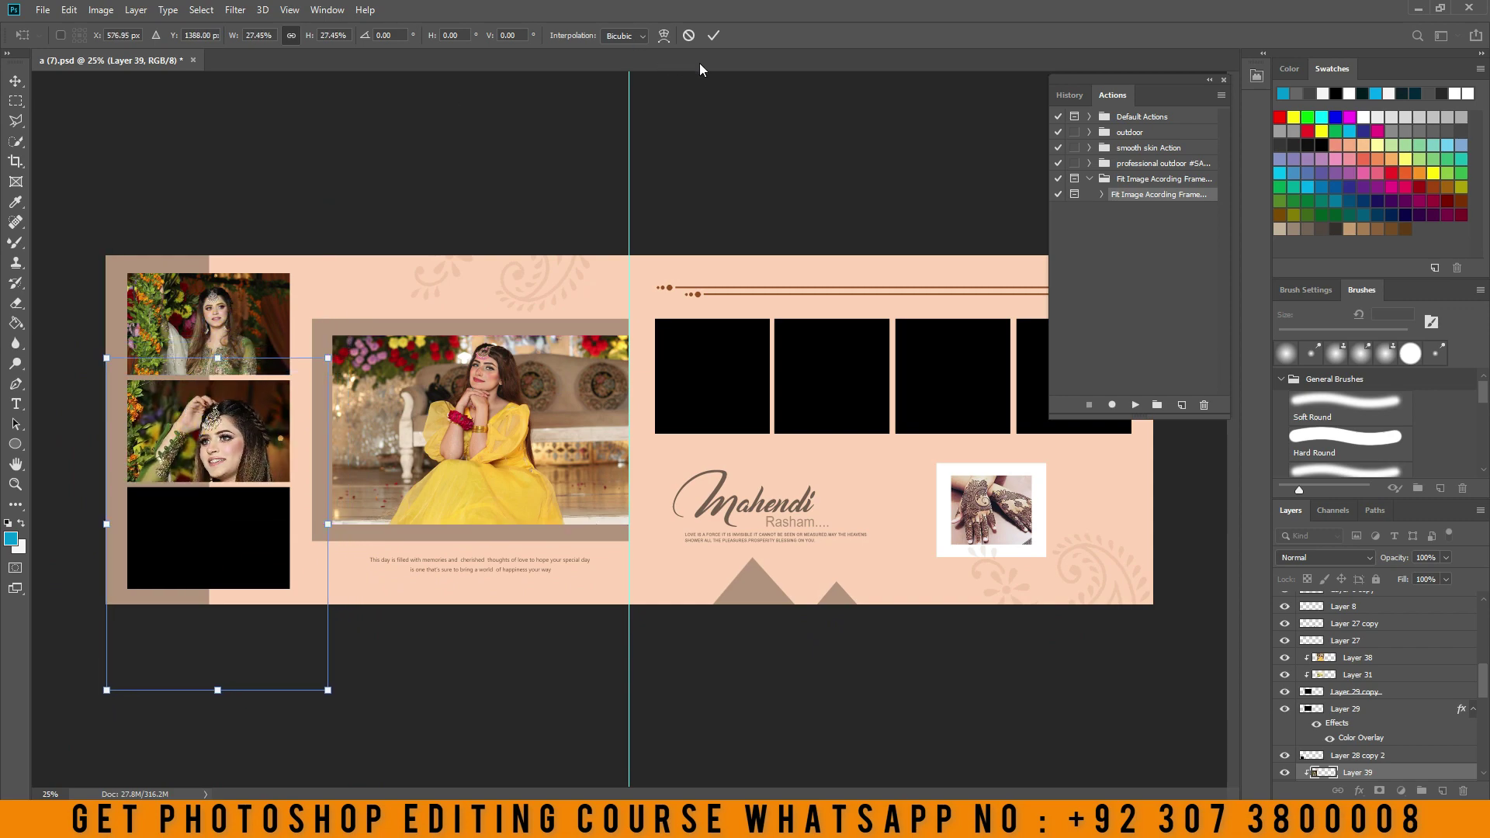
left_click(713, 36)
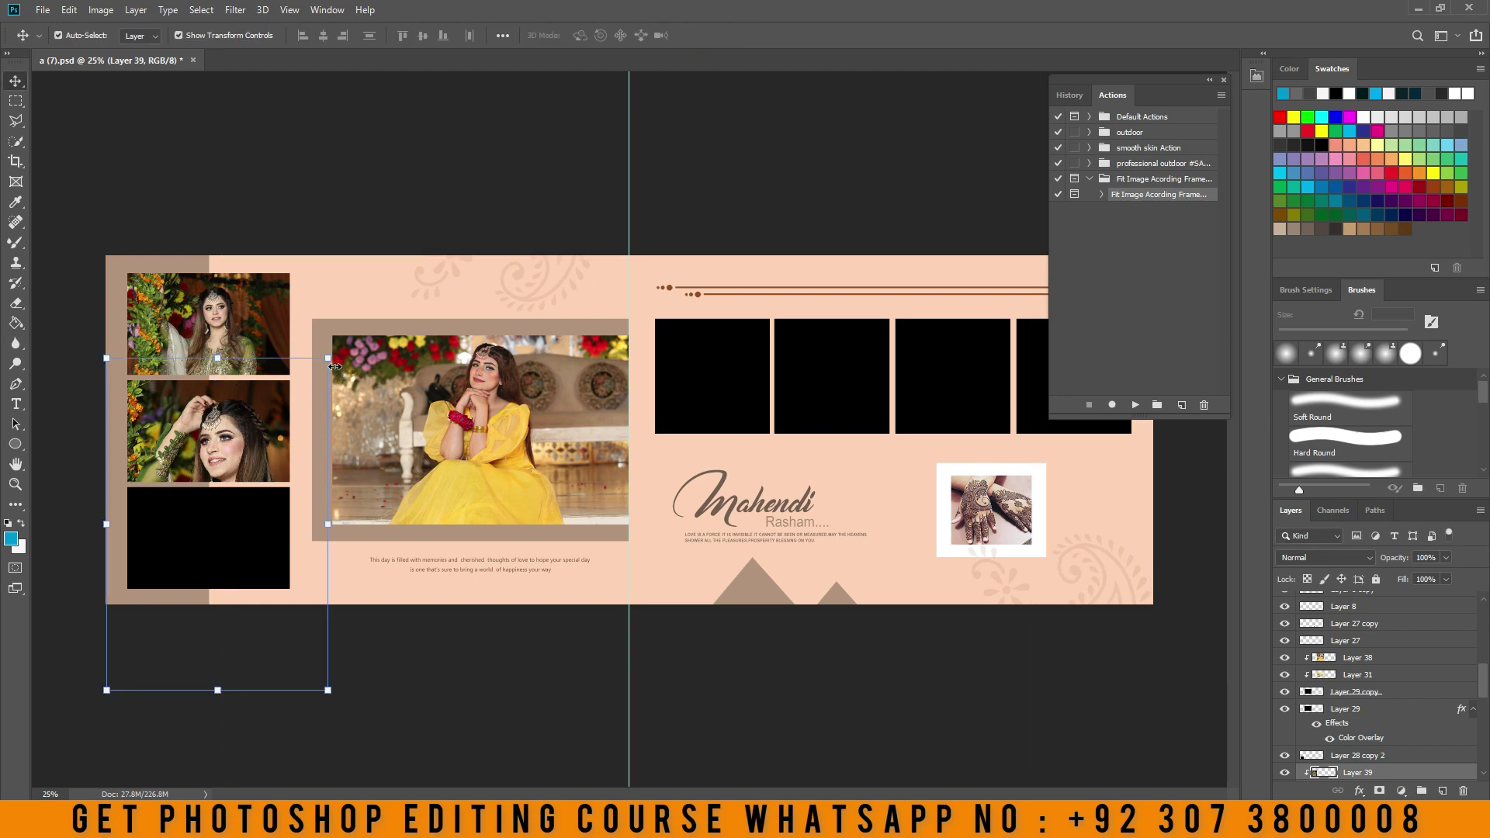
left_click_drag(334, 366, 246, 398)
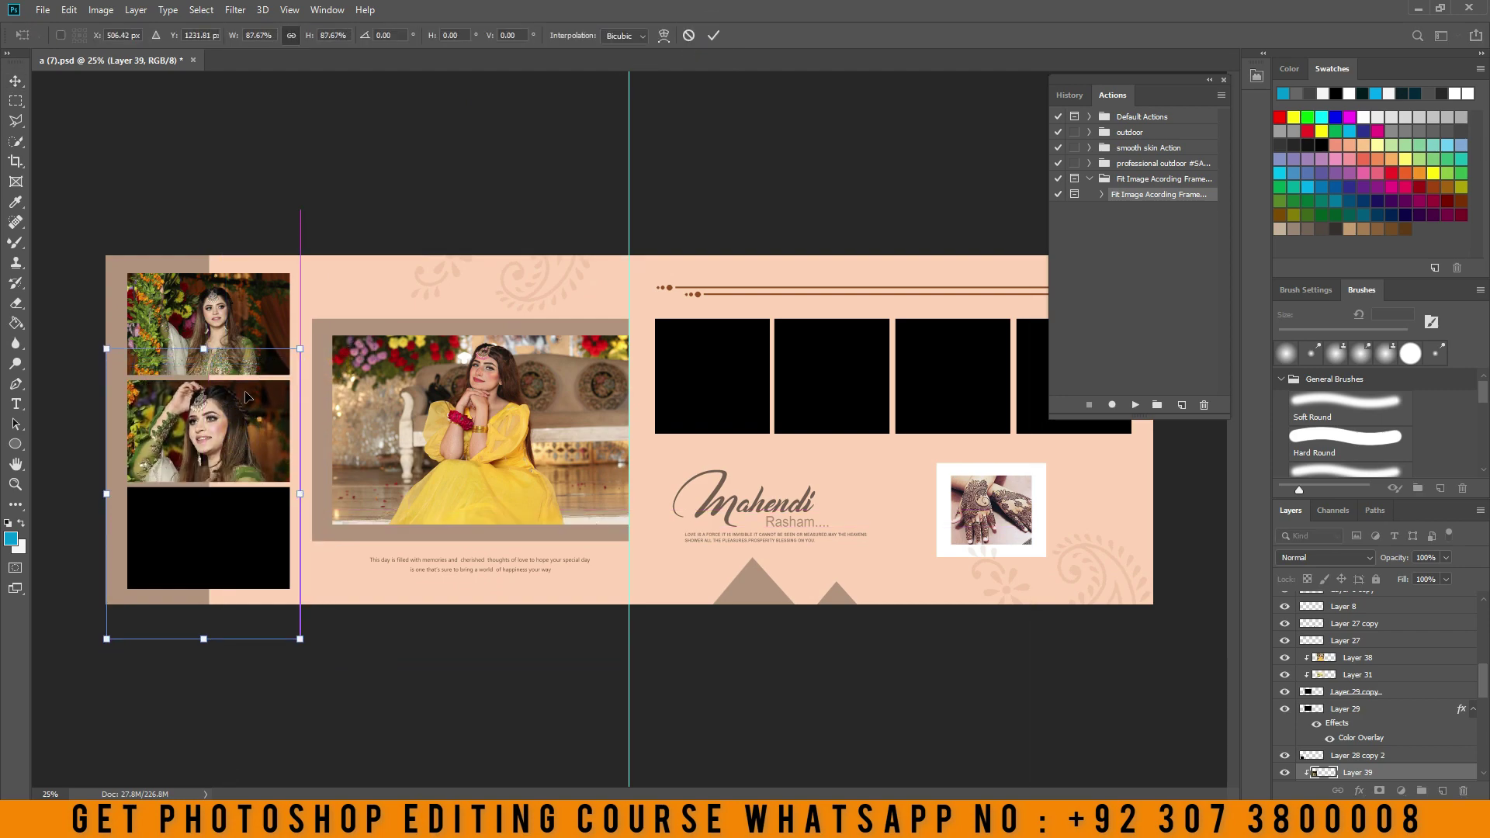
left_click(716, 39)
Insert IMG_4075 into the bottom black frame of the left page with the Fit Image action, scaled to about 23% around the bride's face
left_click(209, 565)
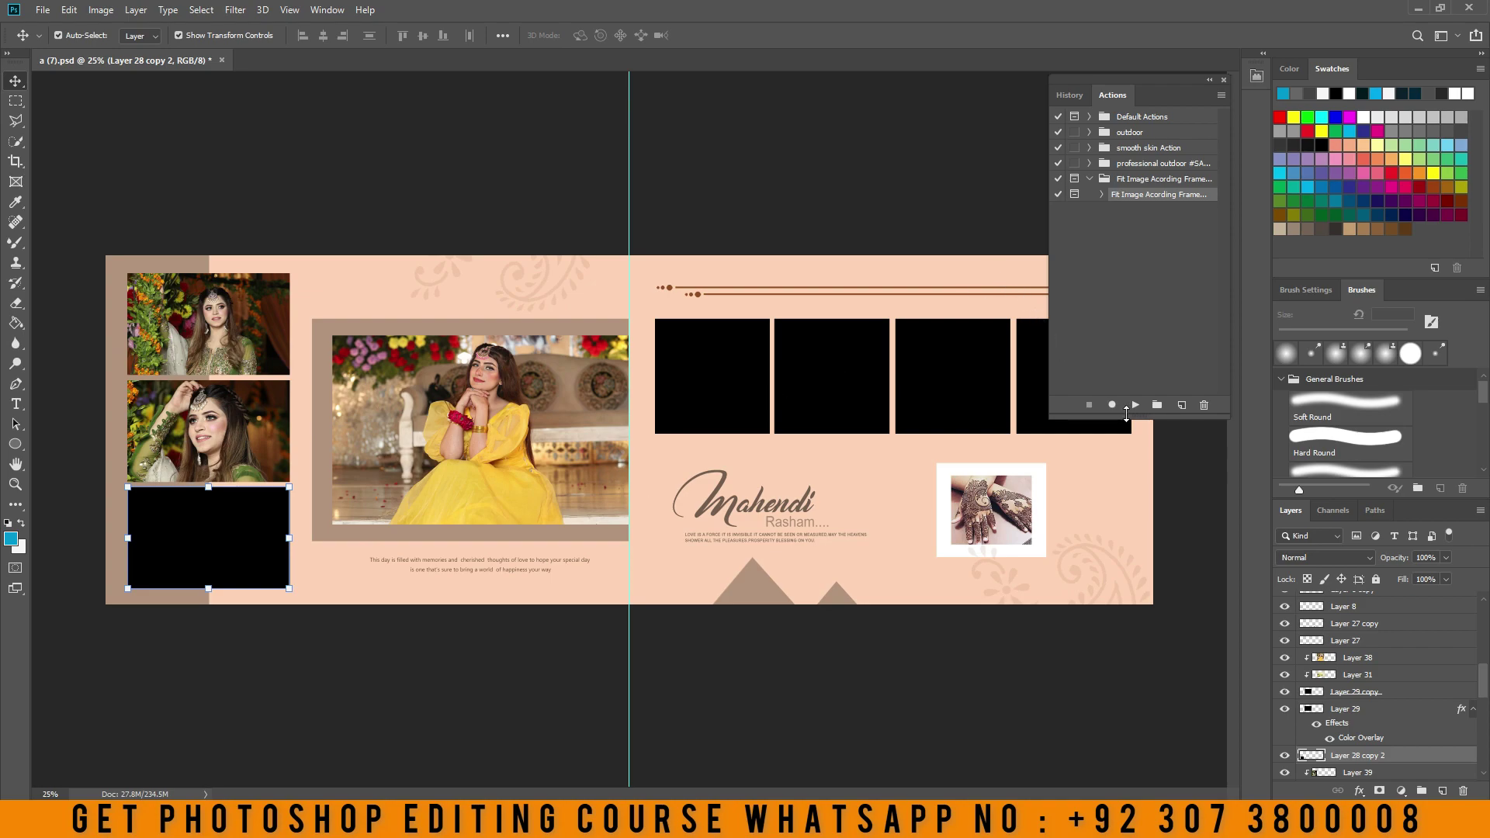
left_click(1132, 405)
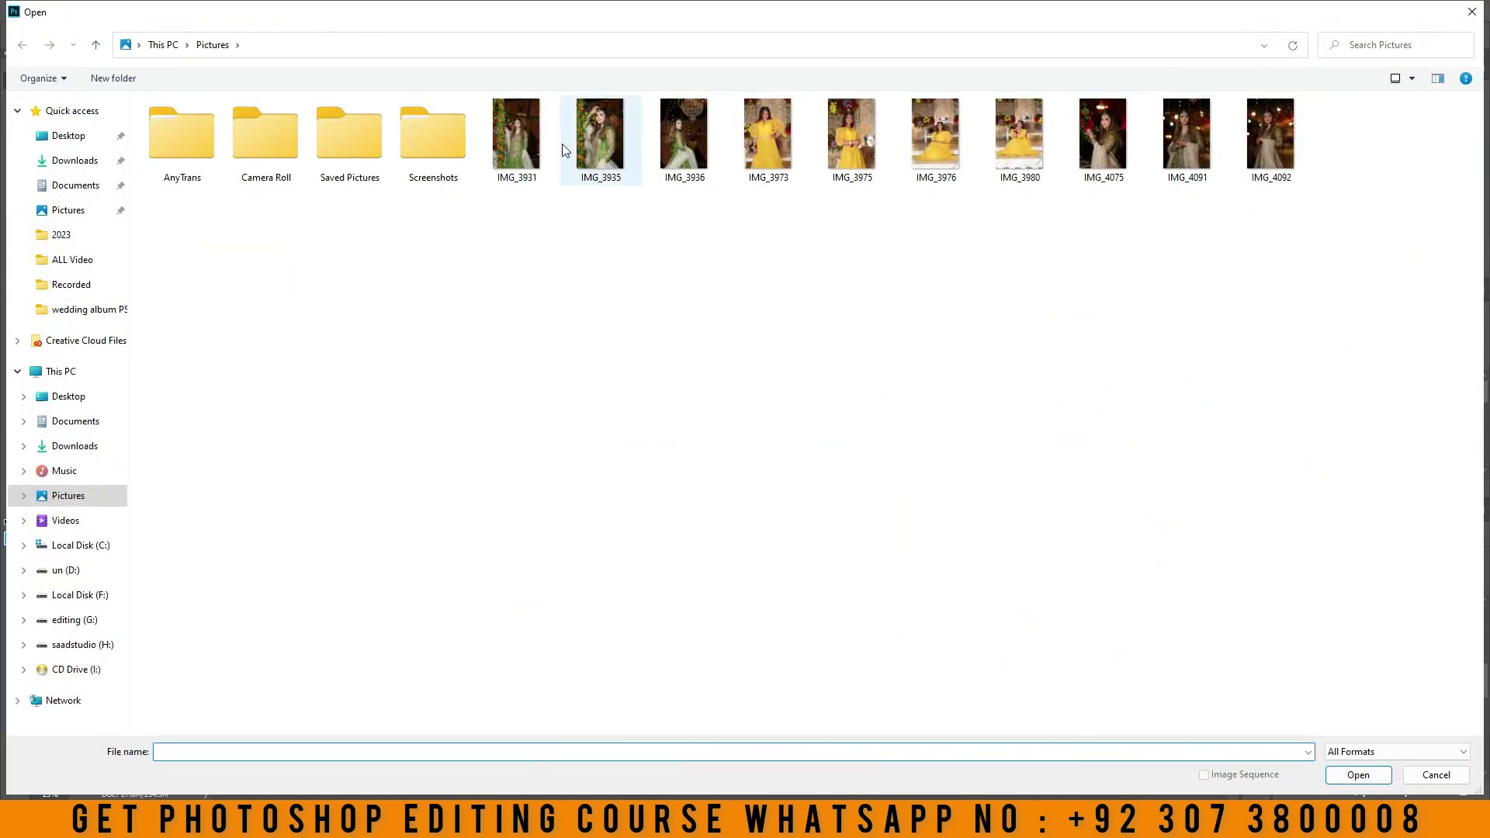
double_click(1102, 147)
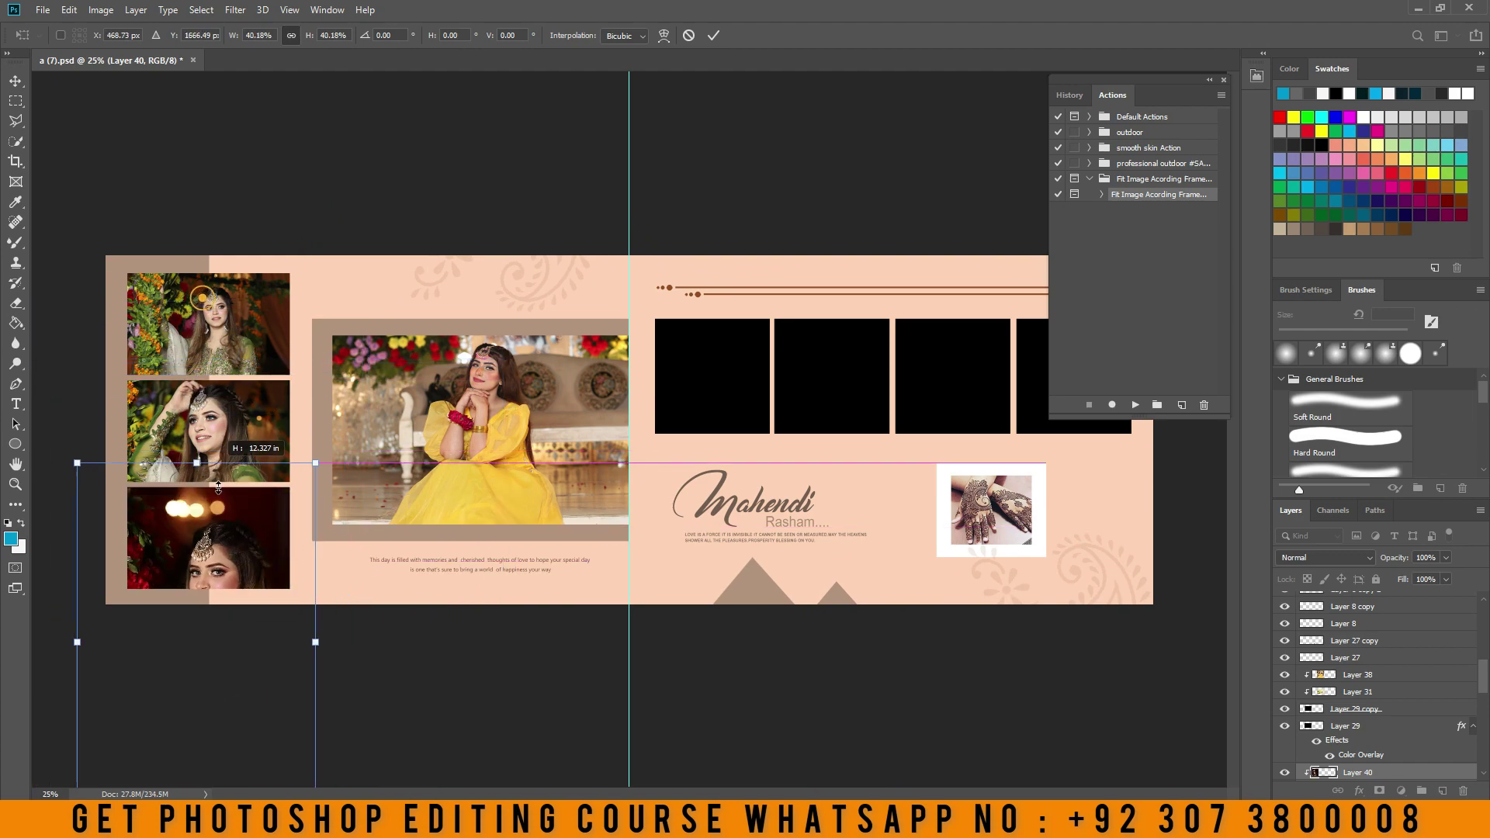
left_click_drag(203, 596, 208, 564)
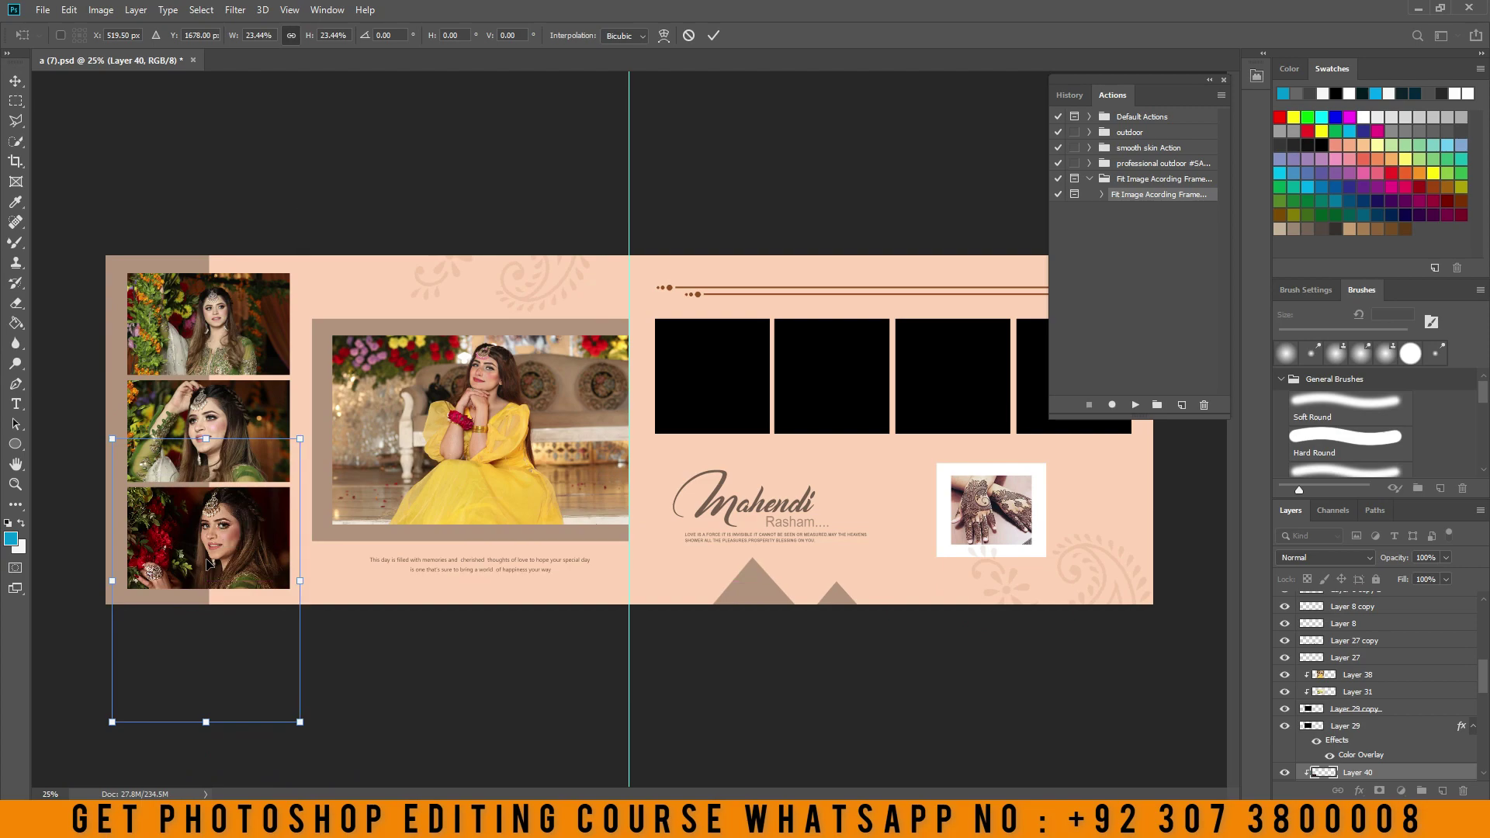
left_click(714, 36)
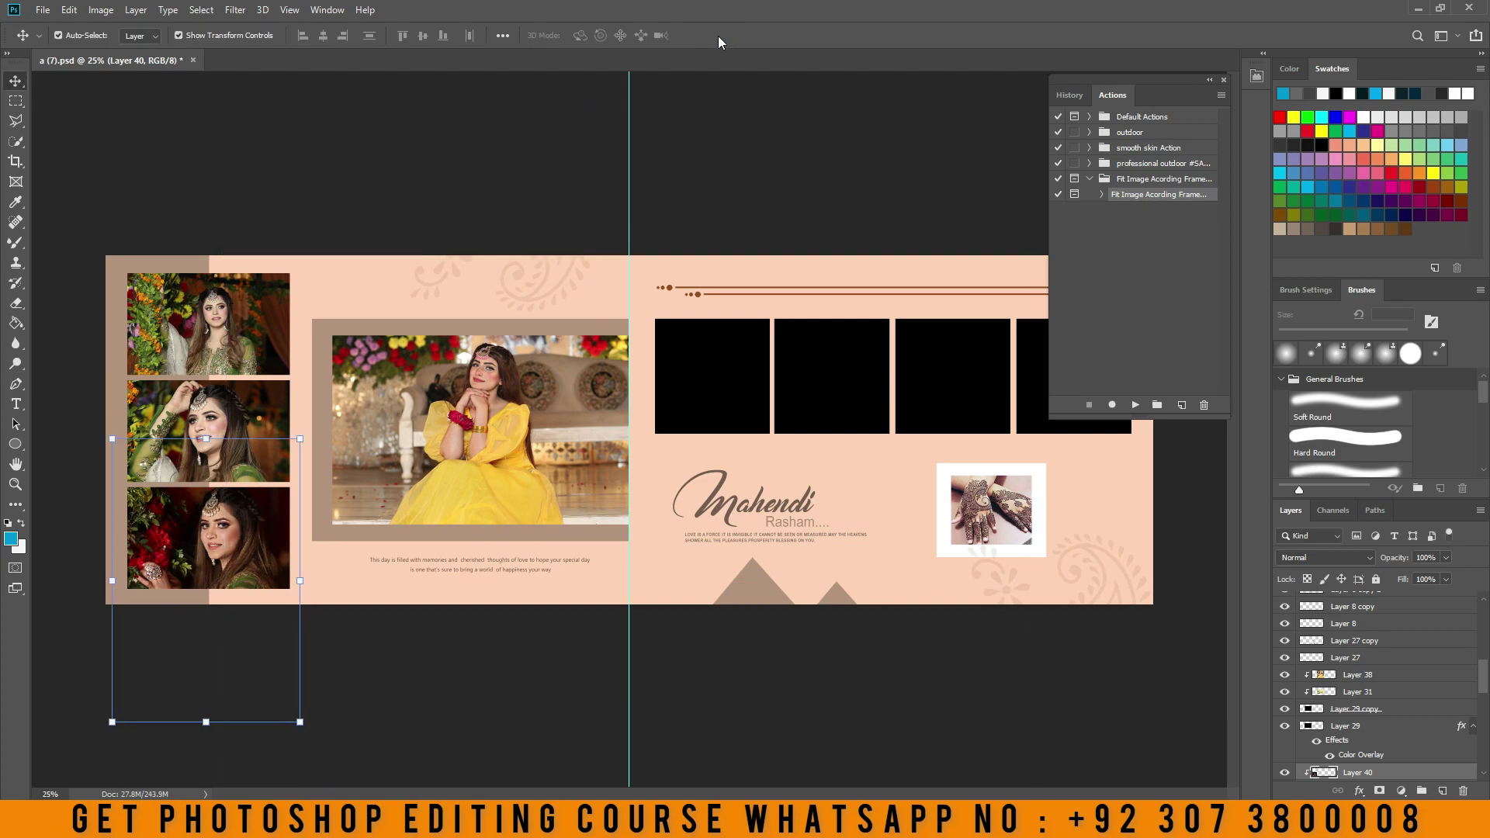
left_click(691, 384)
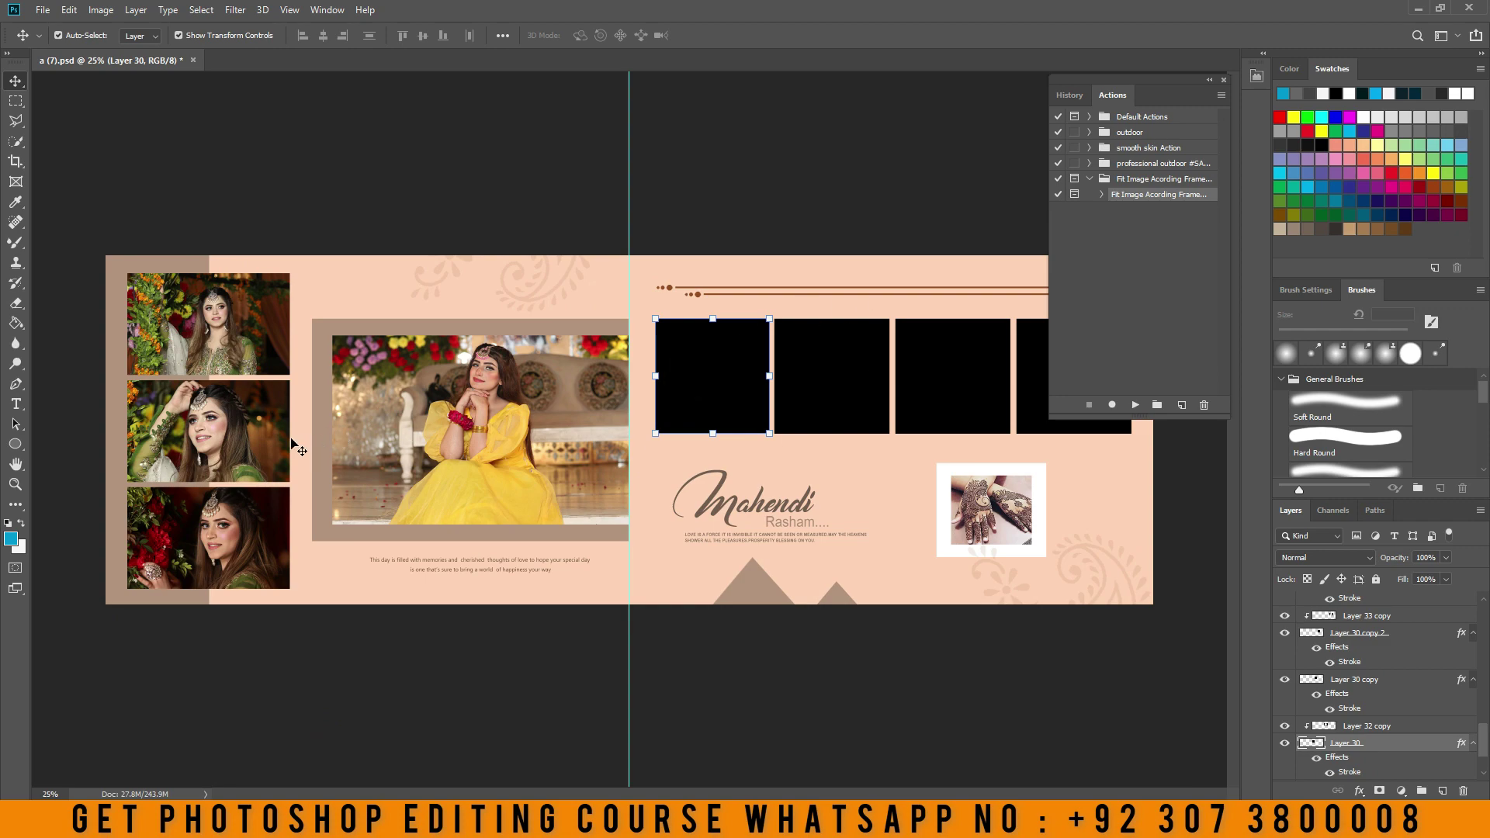
left_click(487, 464)
left_click(725, 388)
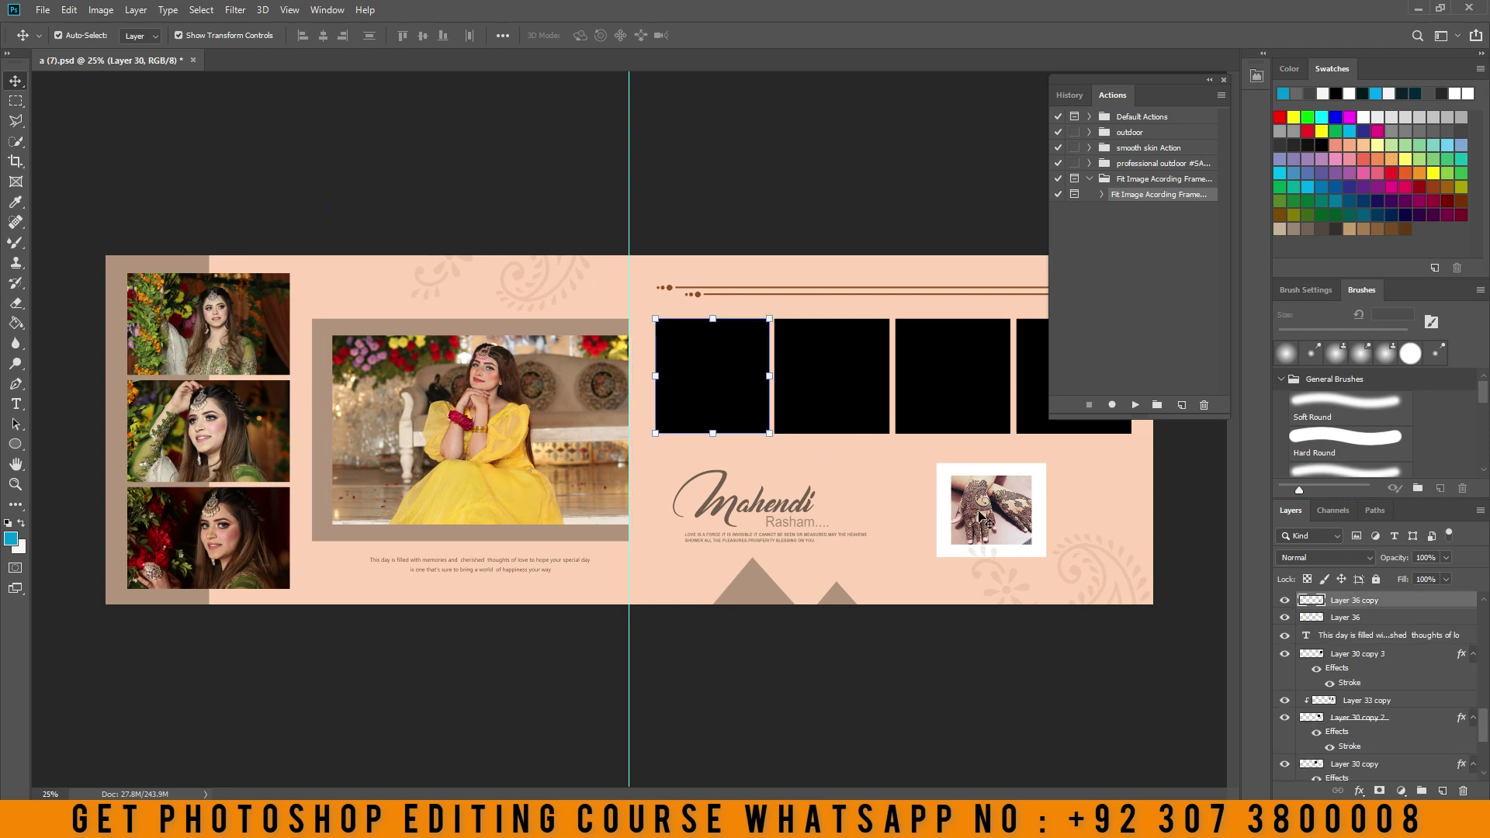
left_click(720, 390)
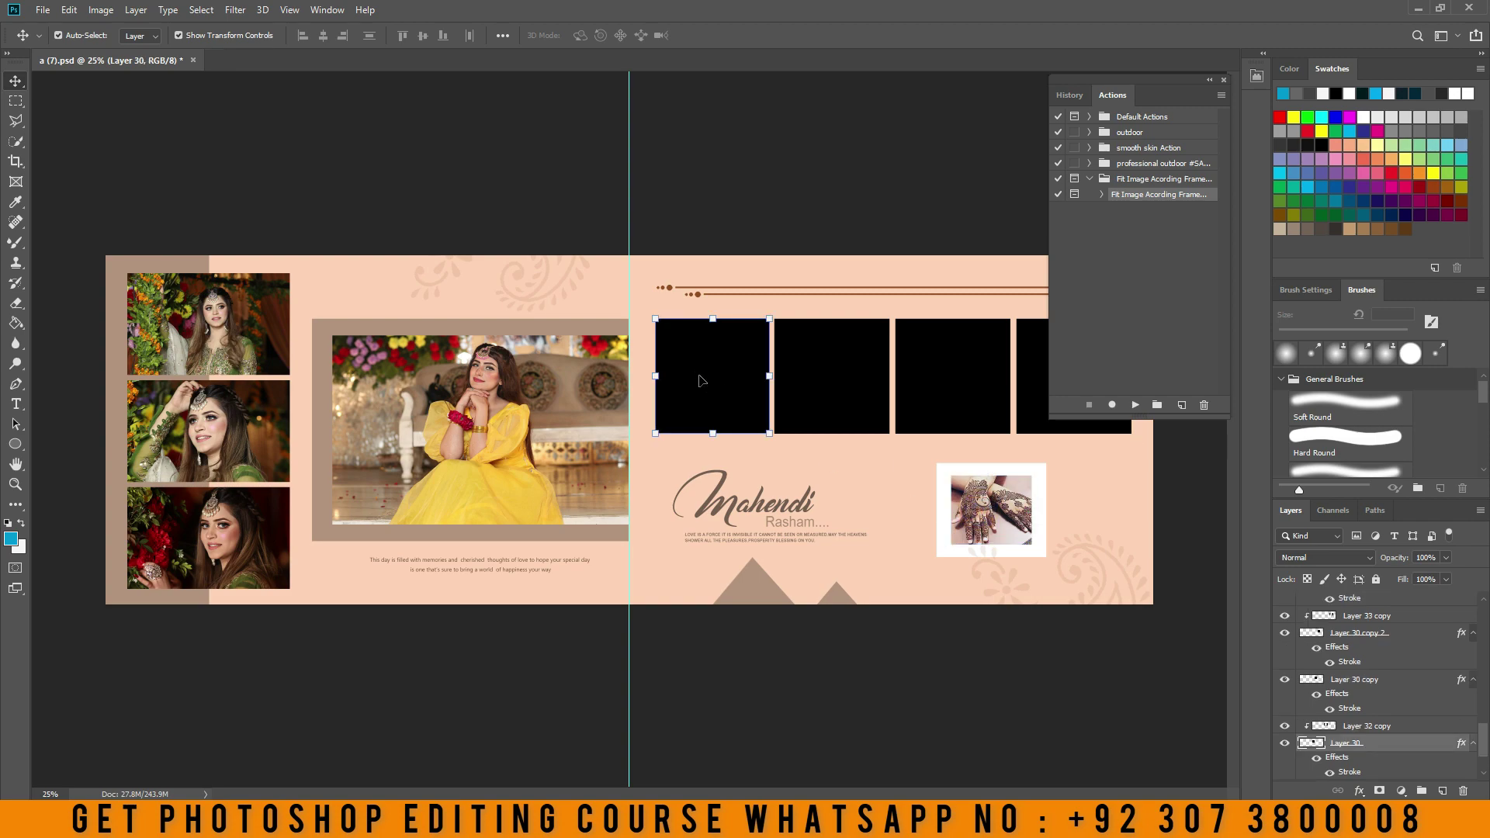
left_click(843, 394)
left_click(944, 384)
left_click(1032, 392)
Insert IMG_3975 into the first black frame of the right page with the Fit Image action, scaled to about 23% and centred on the woman
left_click(726, 403)
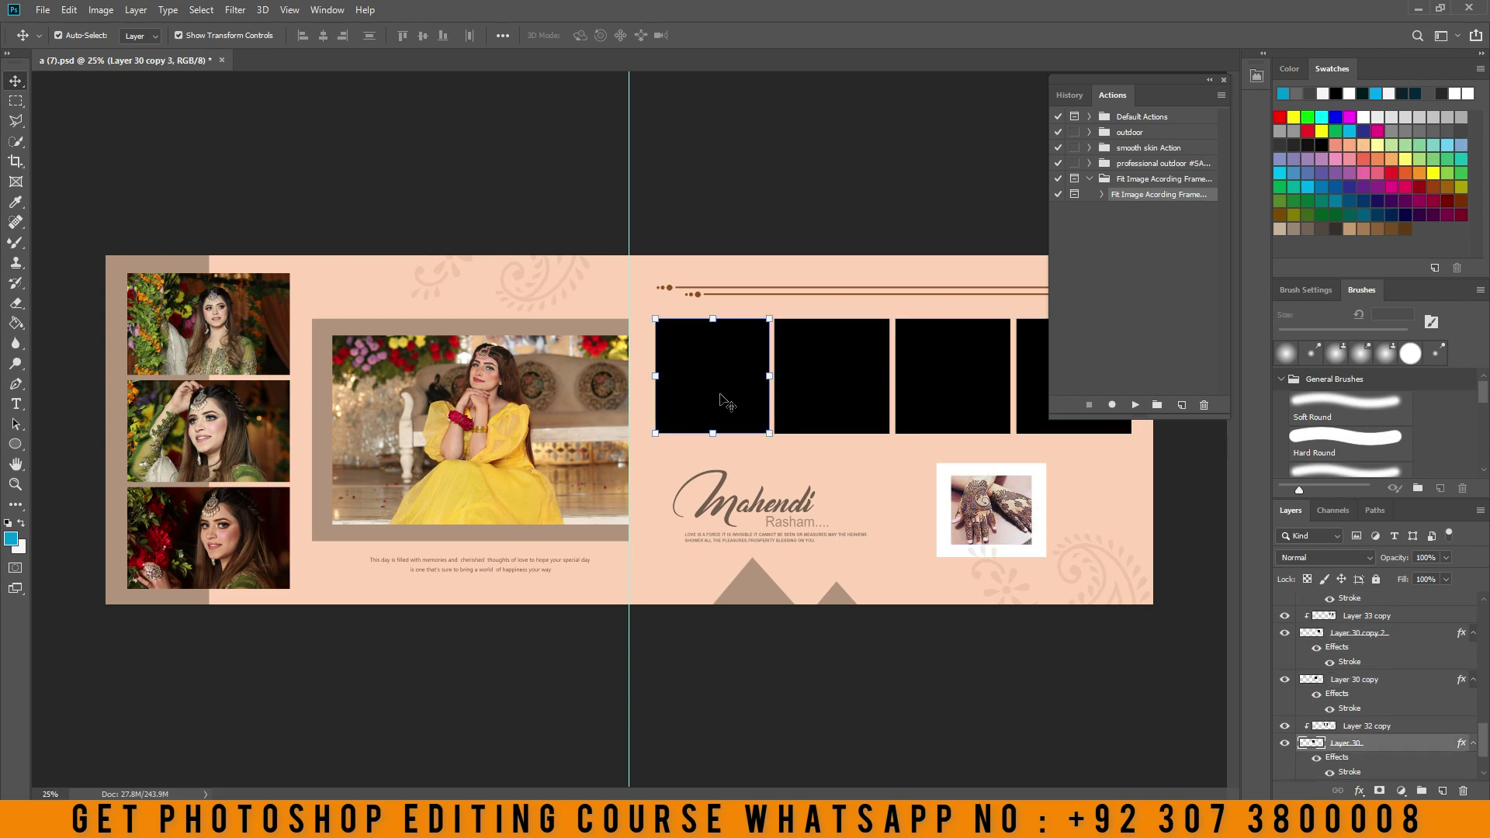
left_click(1134, 404)
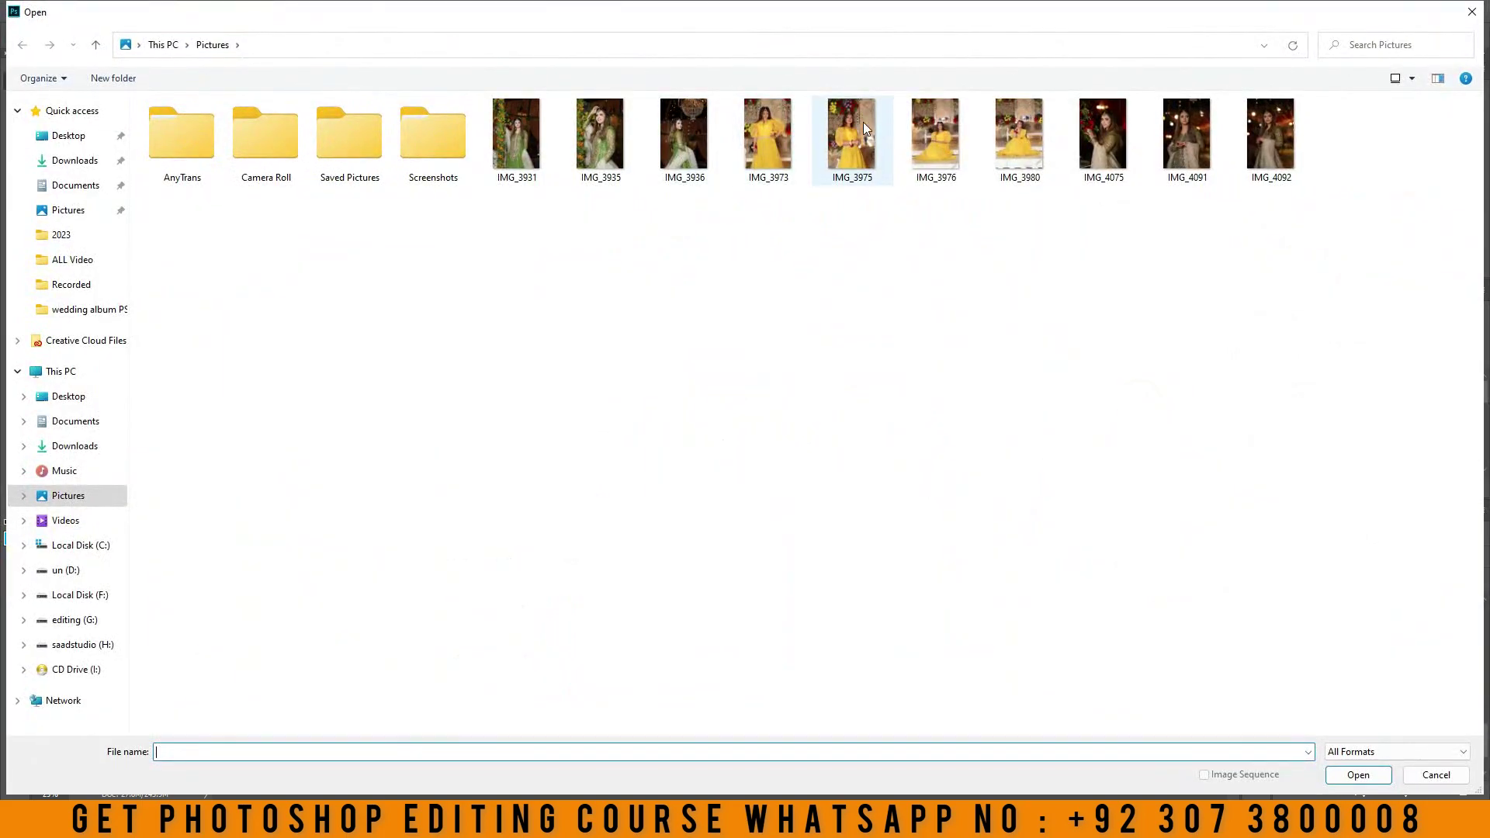
double_click(831, 143)
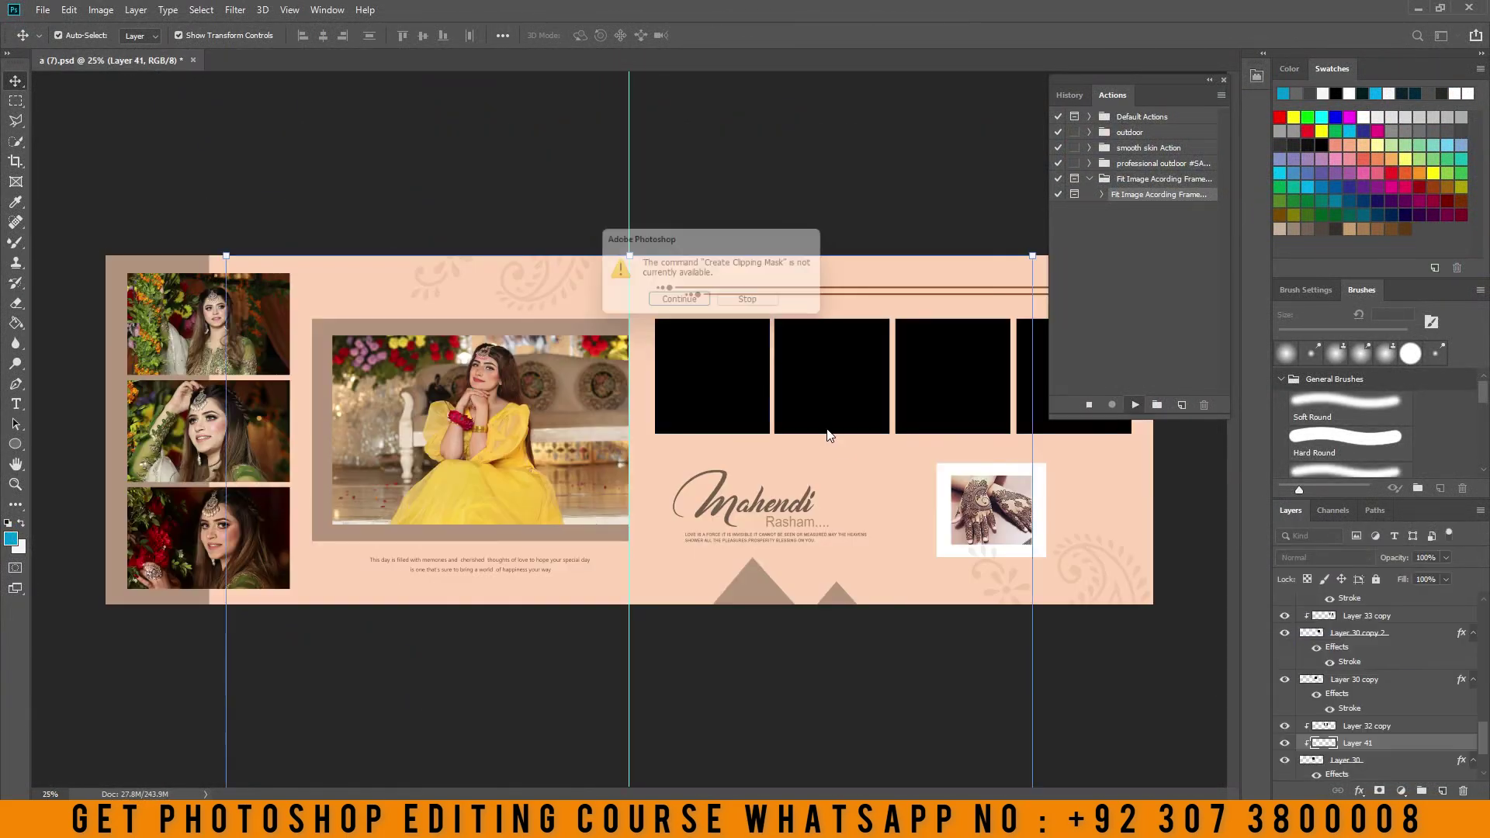
left_click(680, 299)
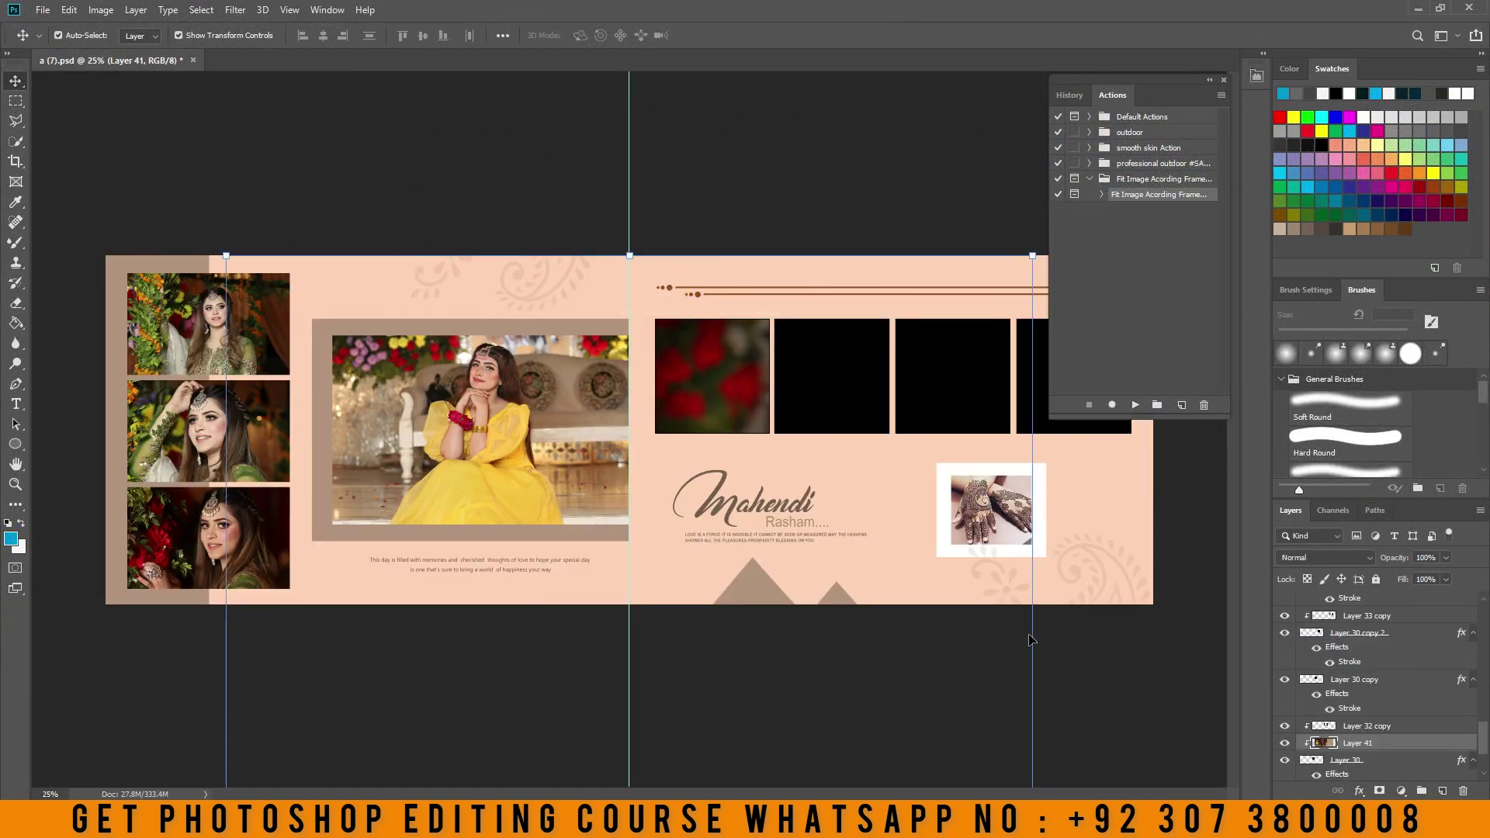
left_click_drag(1034, 638, 411, 638)
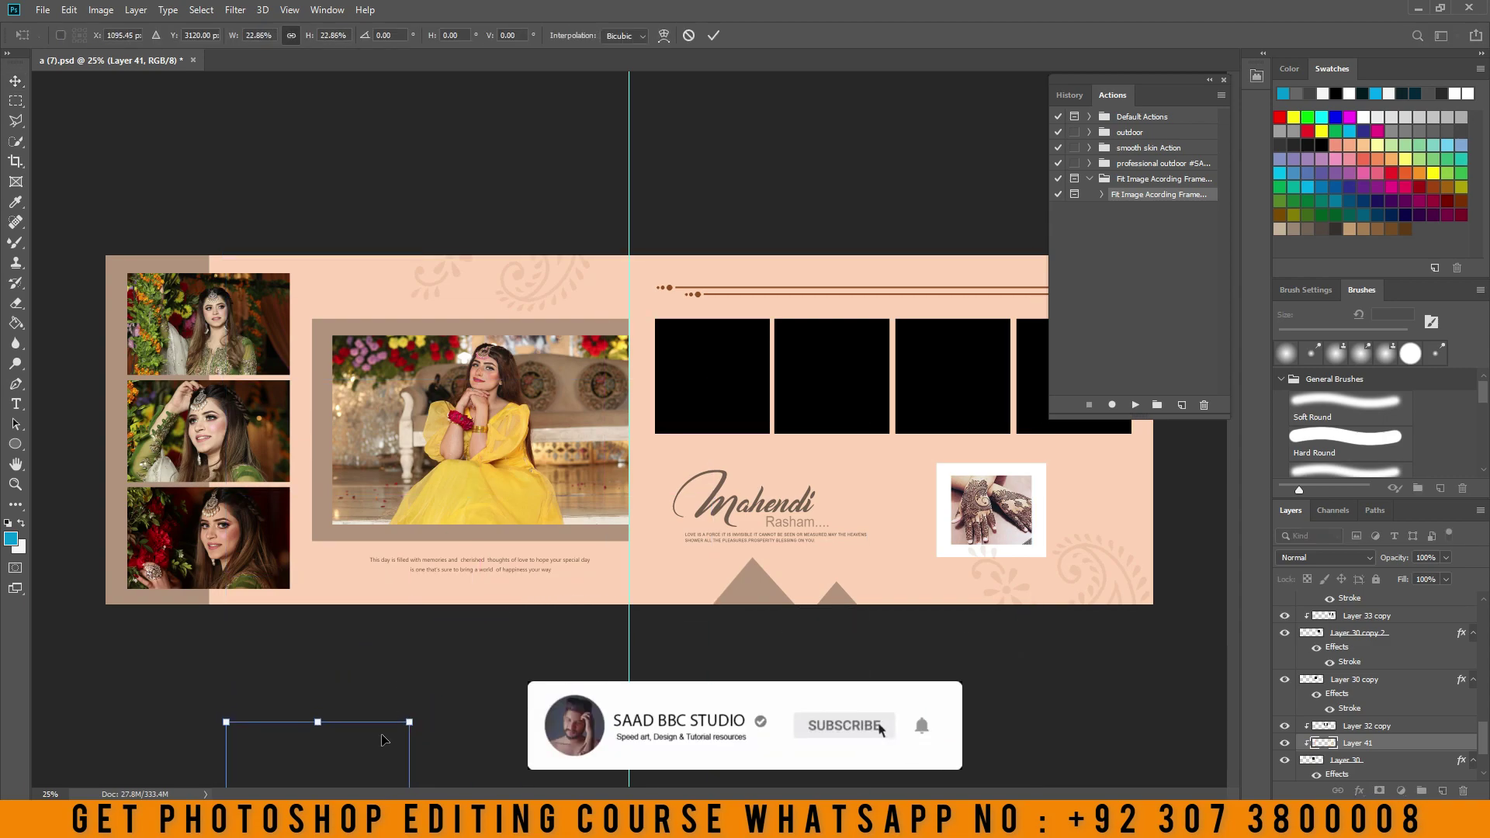
left_click_drag(363, 755, 759, 310)
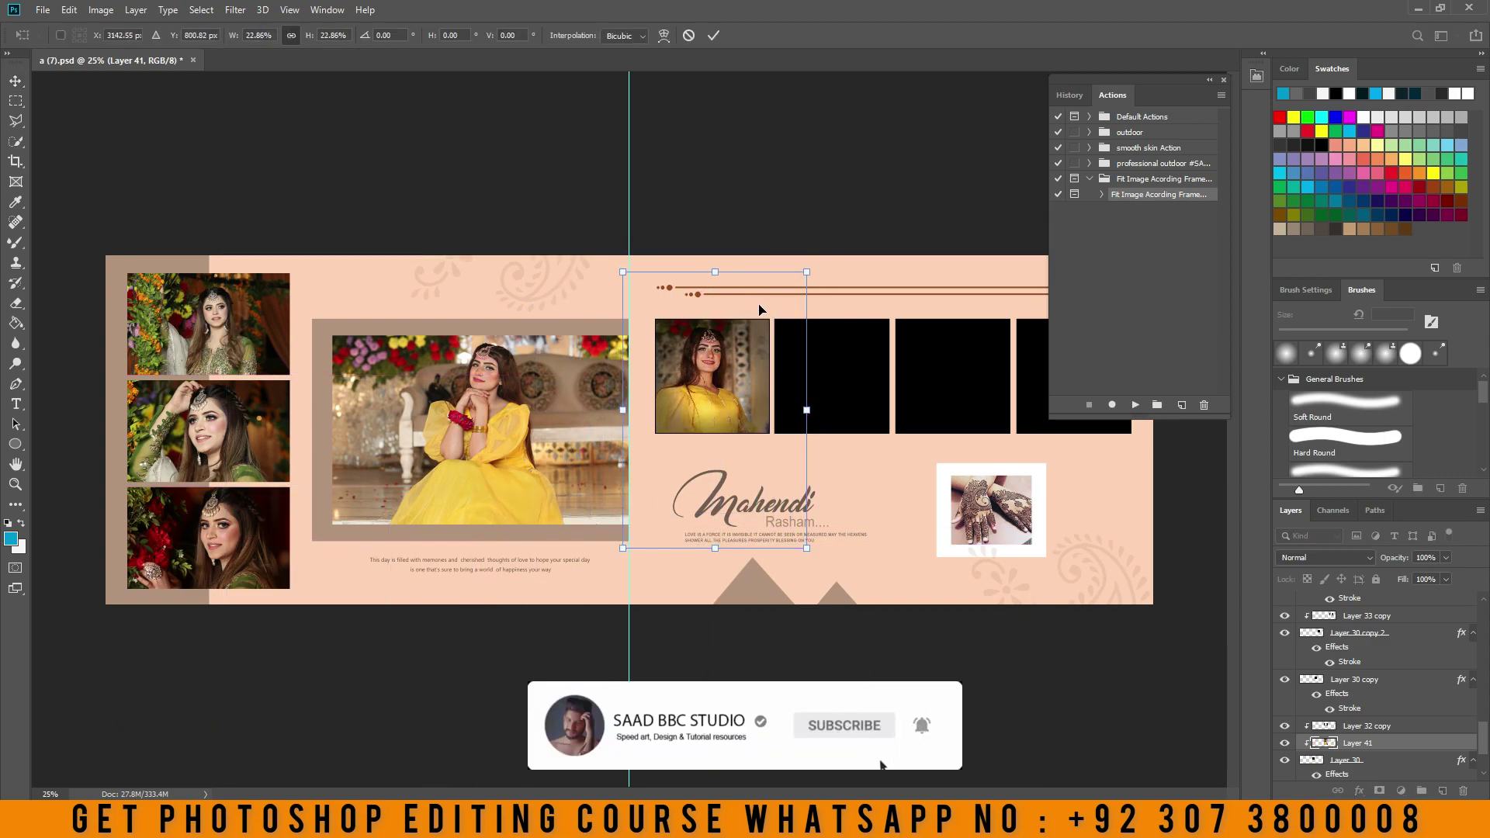
left_click(714, 35)
Run the Fit Image action on the second black frame of the right page and insert IMG_3973
left_click(852, 380)
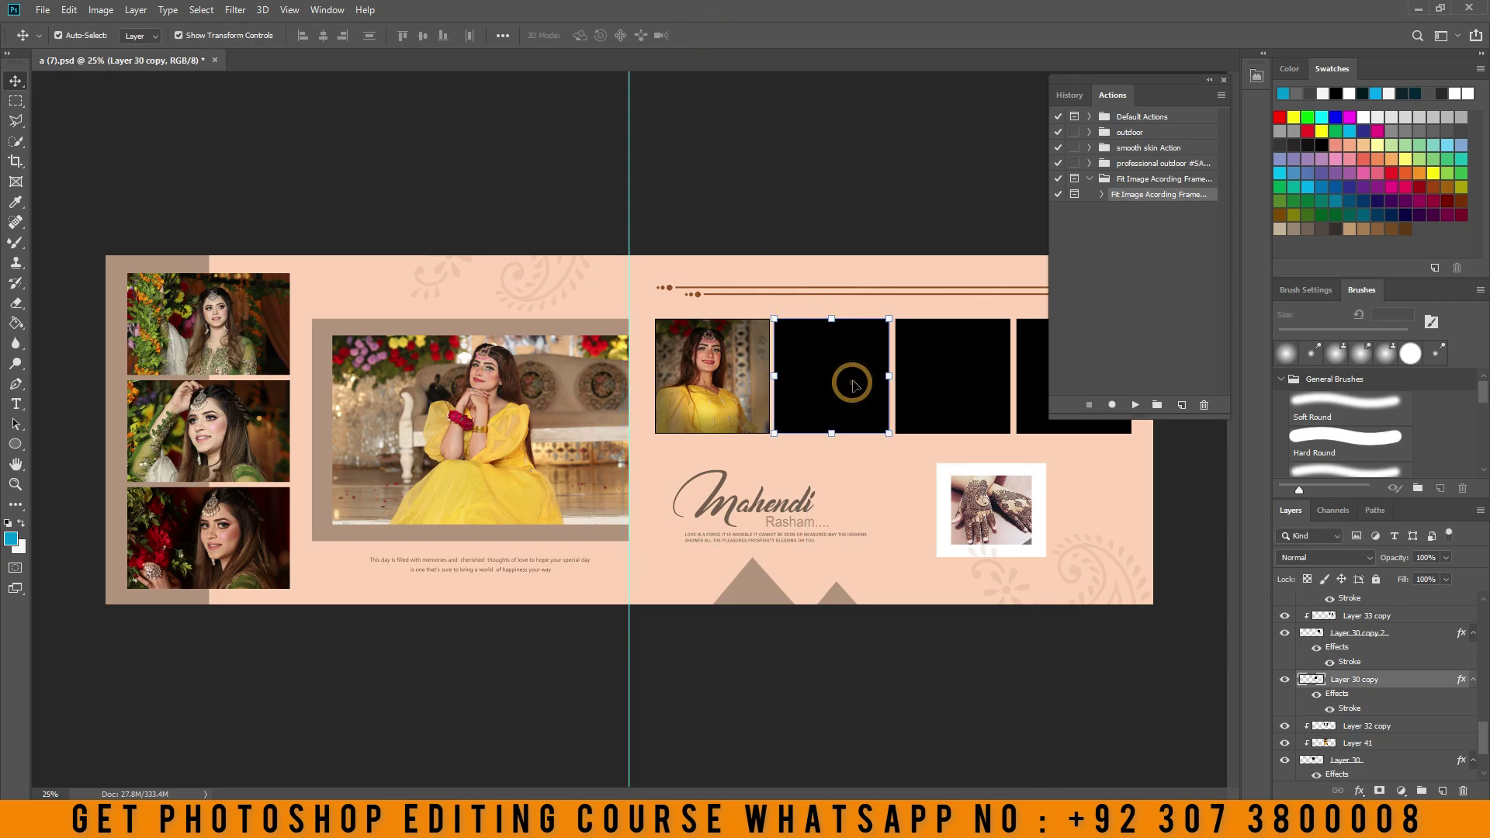
left_click(1135, 405)
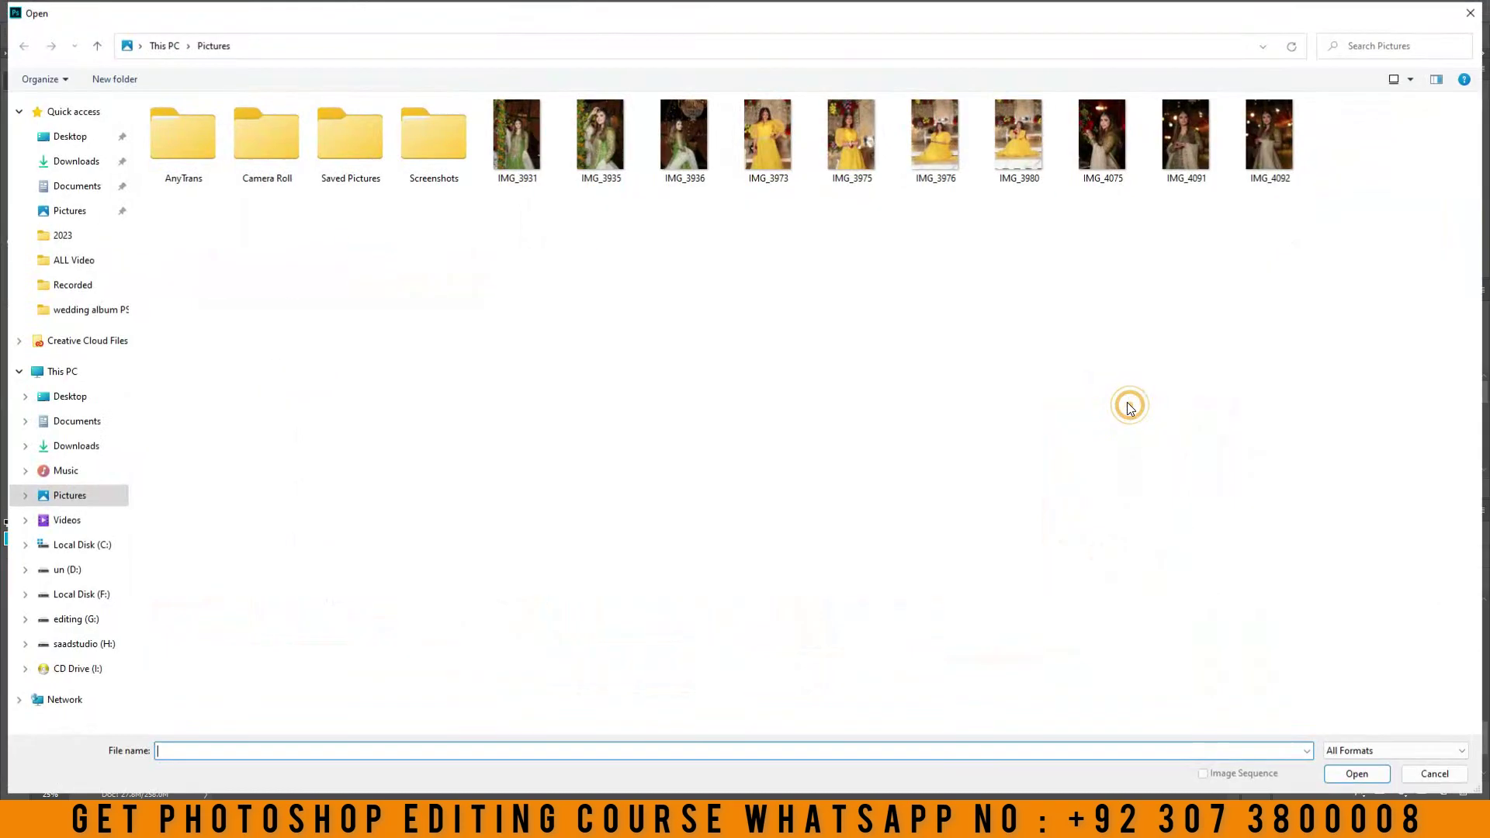
double_click(775, 143)
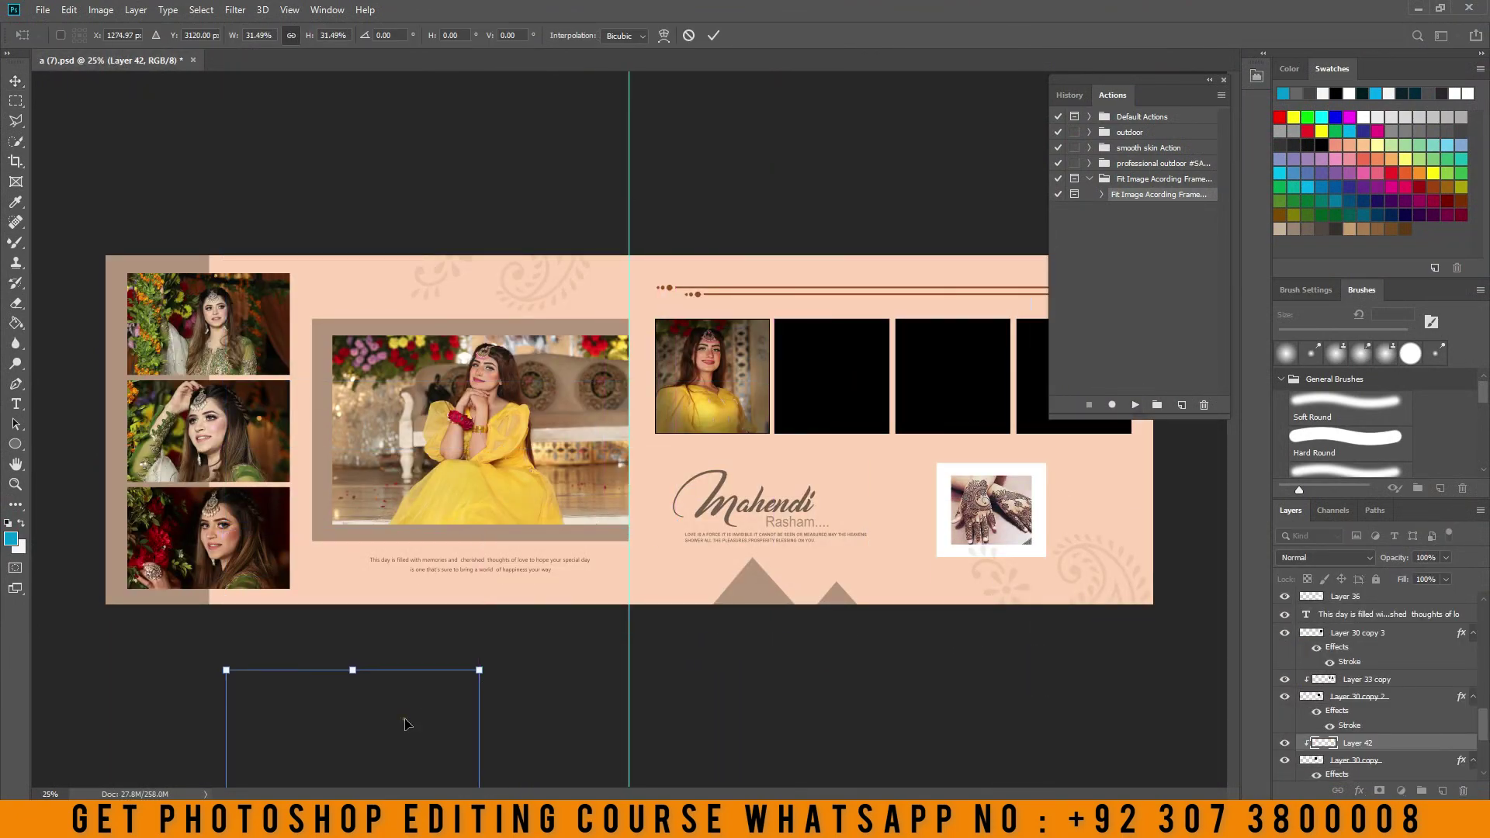
Scale IMG_3973 to about 17% and position the woman in yellow within the second frame of the right page
left_click_drag(973, 356, 836, 348)
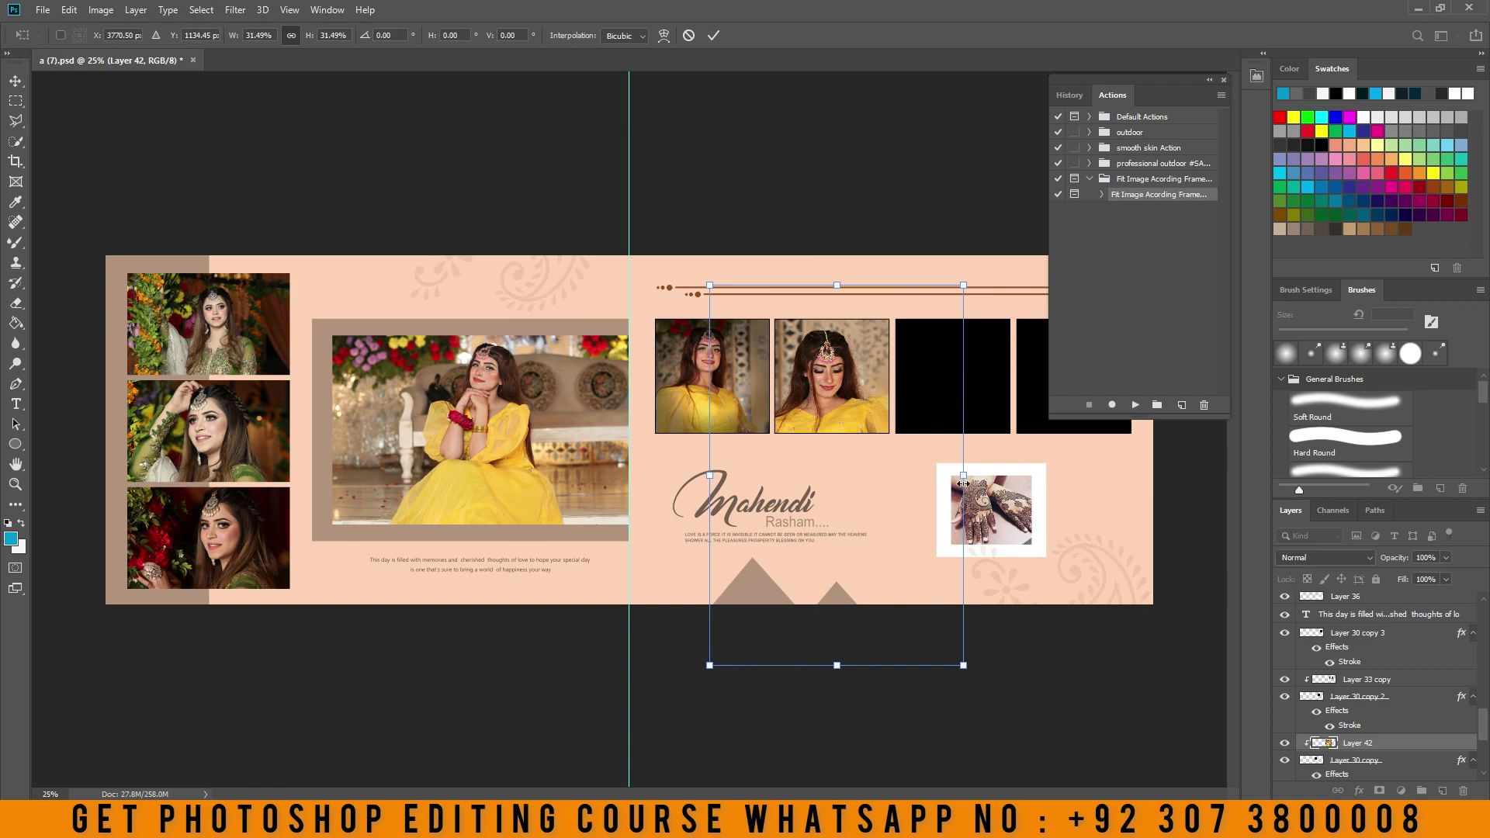
left_click_drag(968, 475, 846, 478)
left_click_drag(815, 392, 855, 339)
left_click_drag(910, 419, 832, 383)
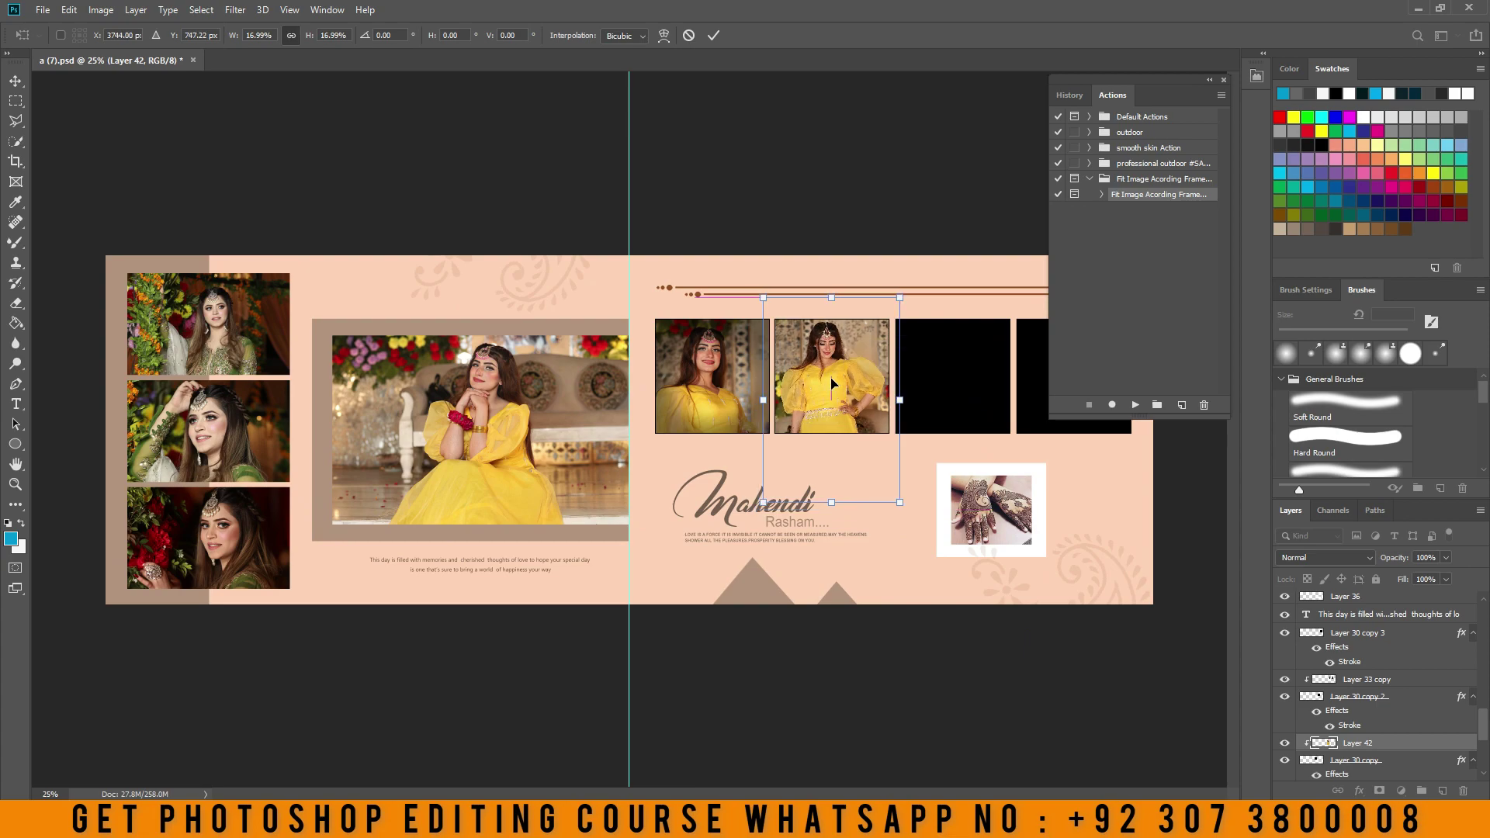
left_click(712, 37)
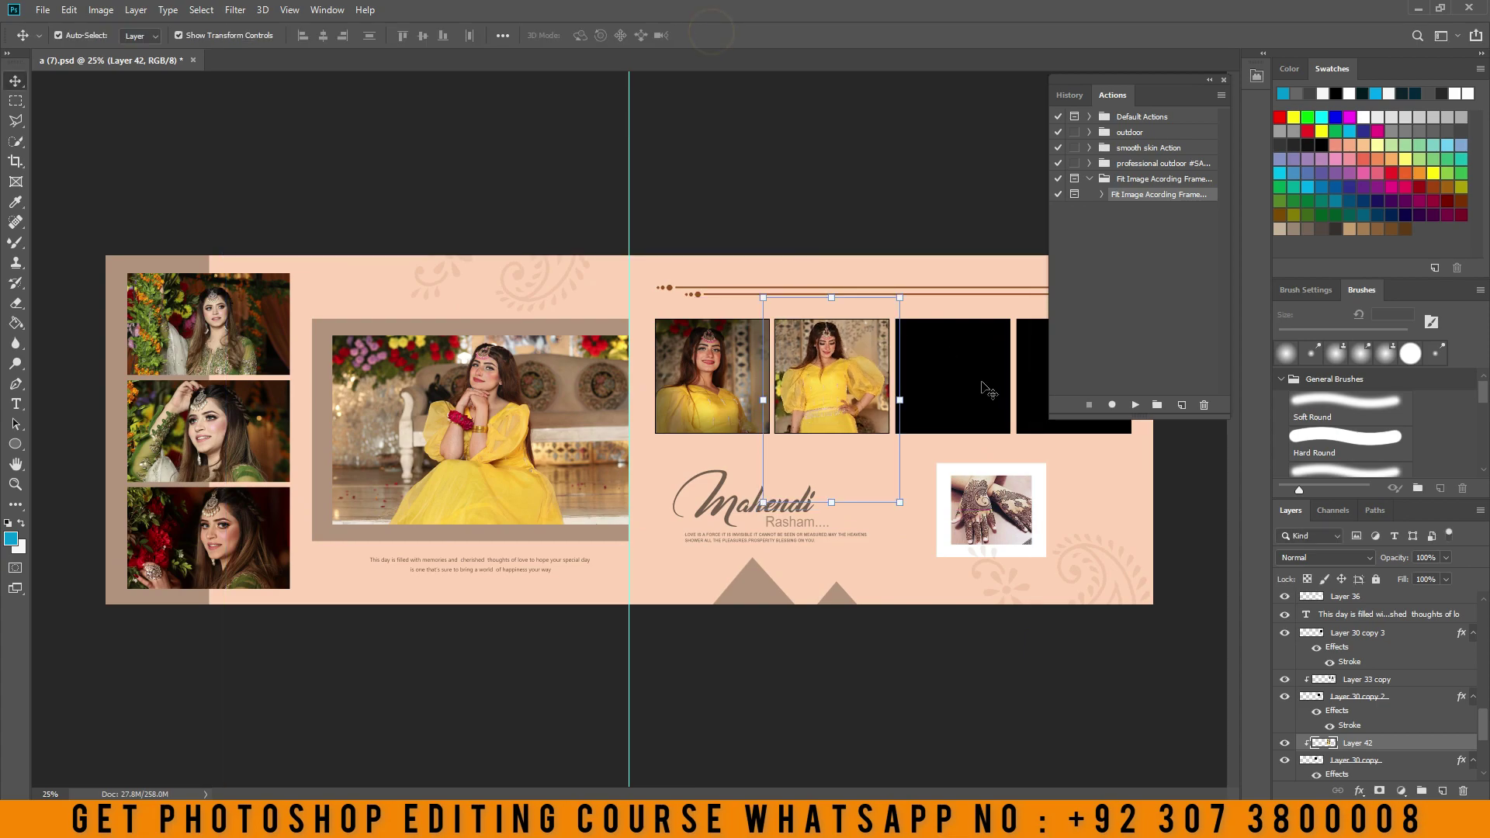
Run the Fit Image action on the third black frame of the right page and insert IMG_4091 at full size
left_click(953, 376)
left_click(1136, 406)
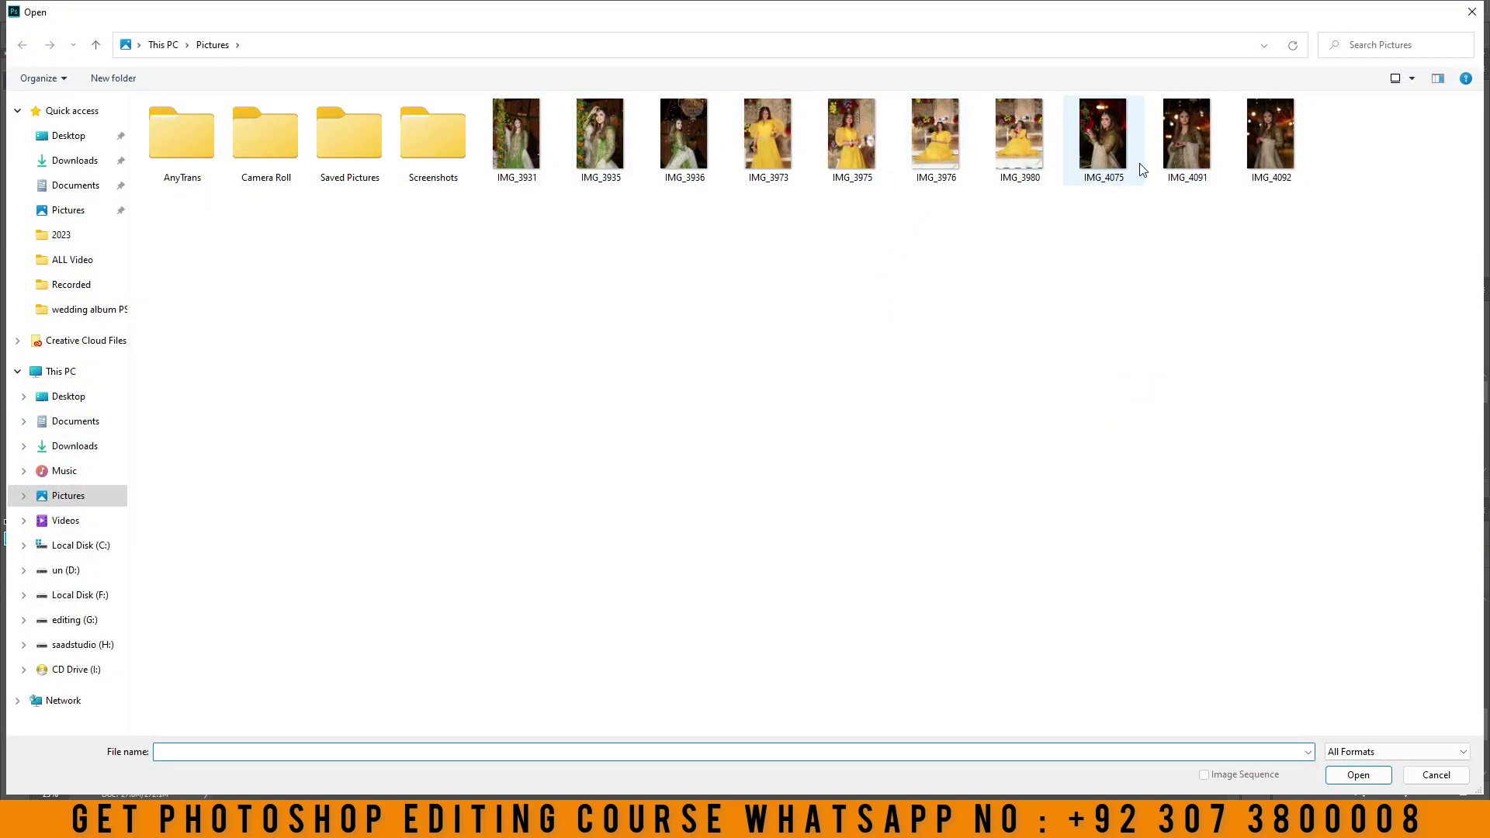
double_click(1187, 138)
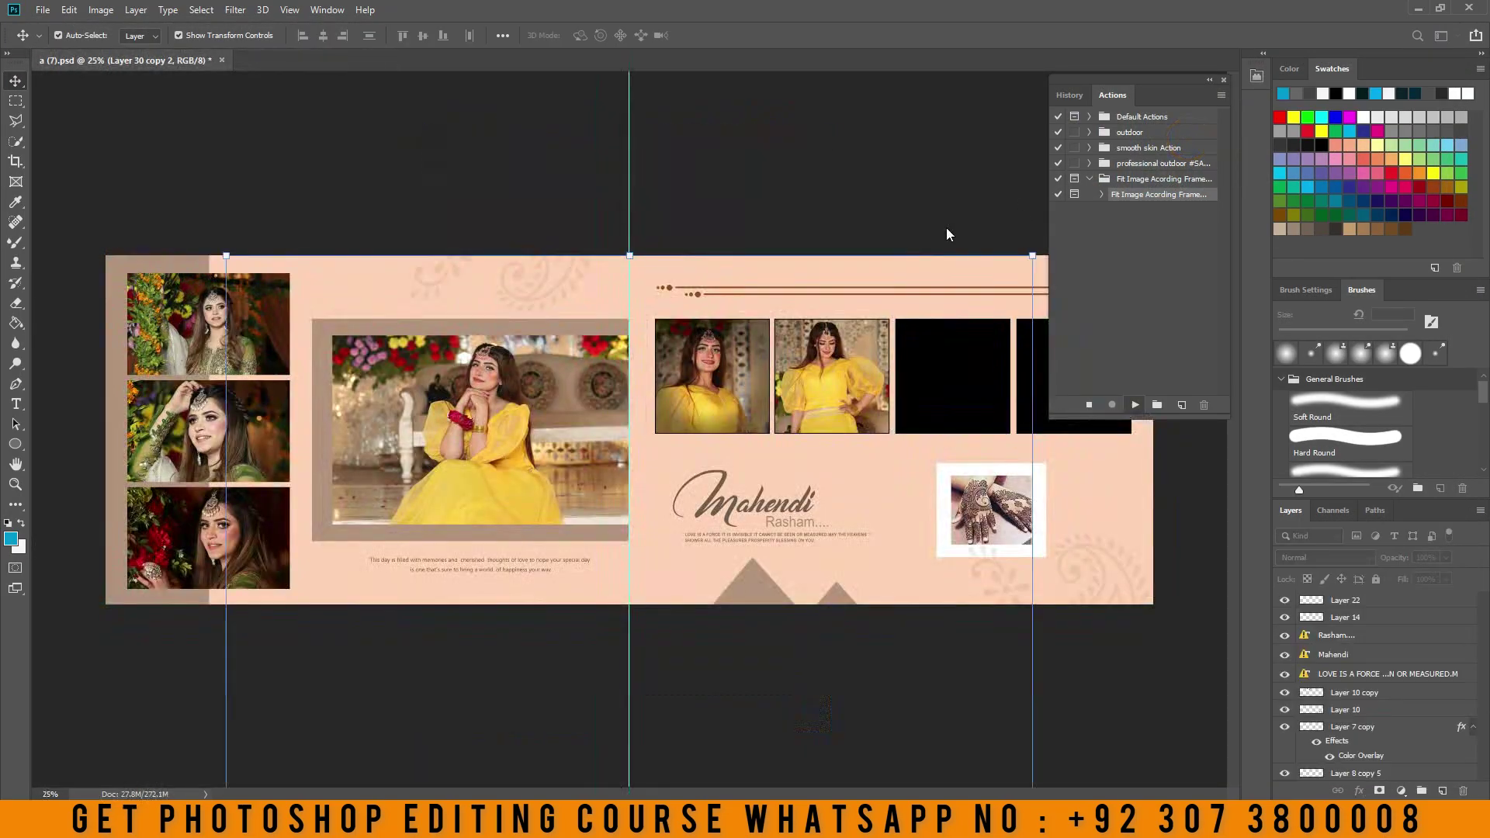
left_click(674, 304)
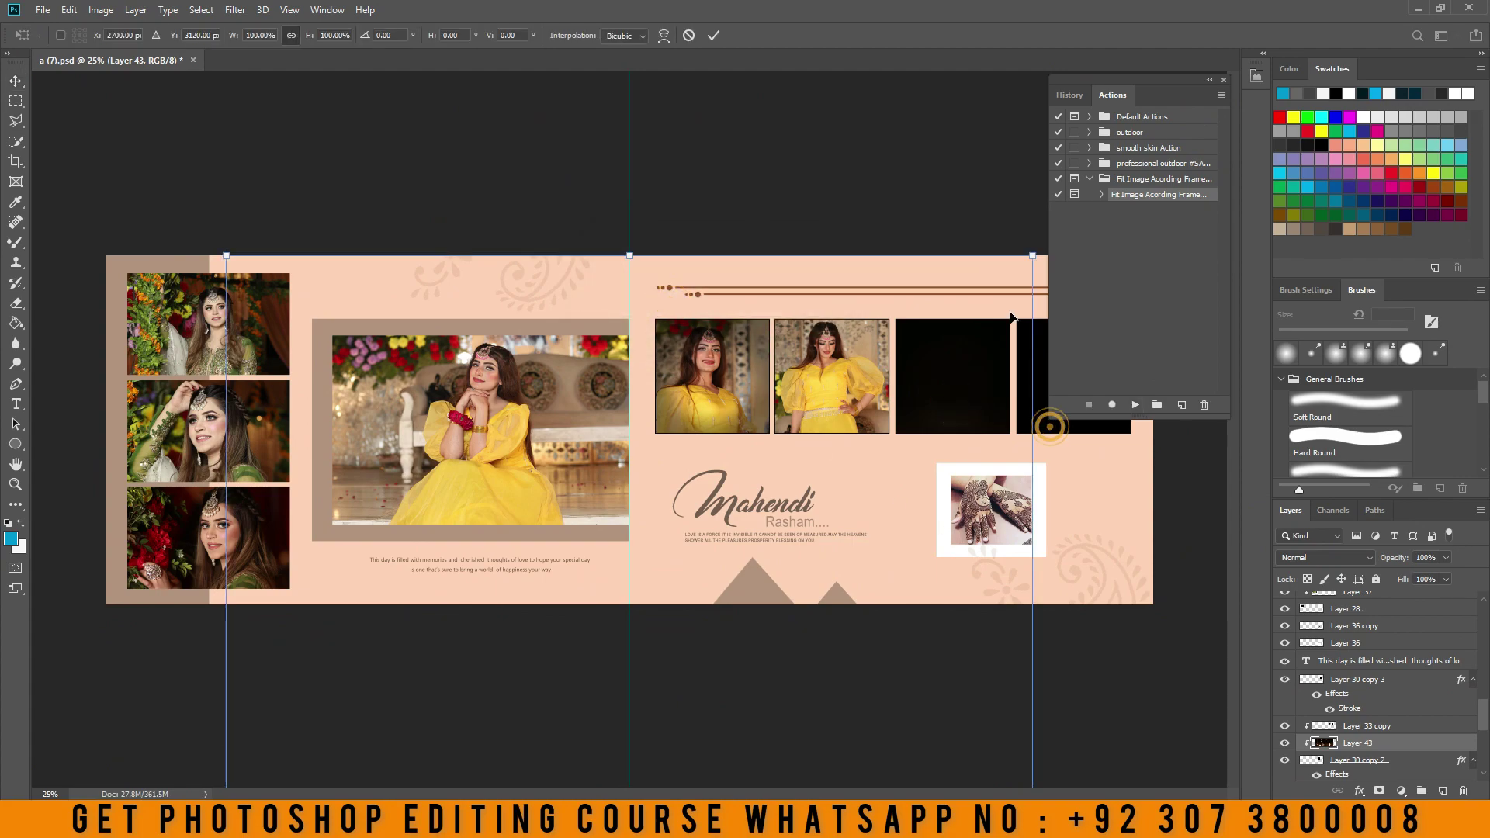
left_click(720, 35)
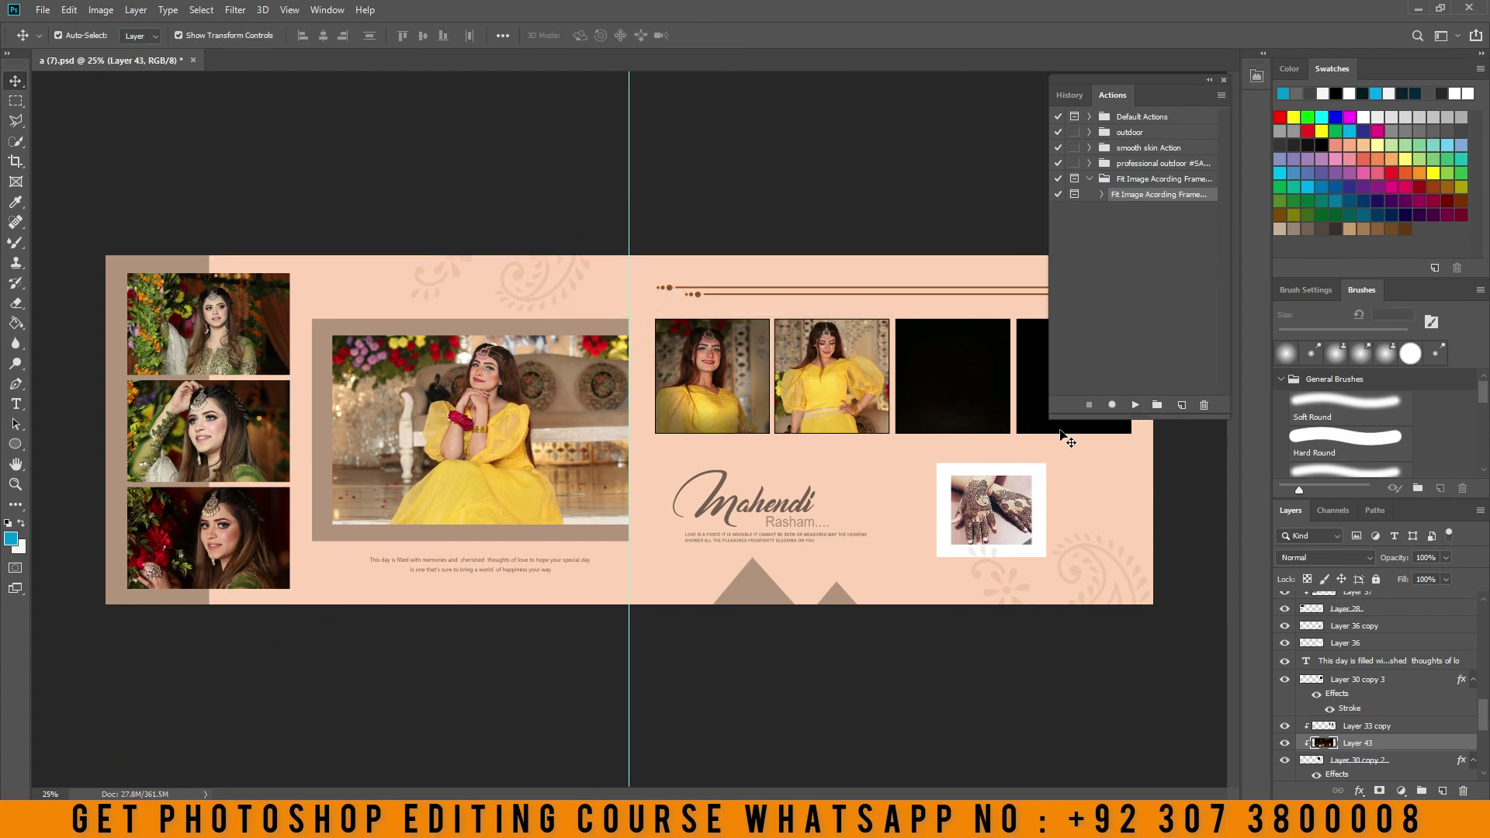
Run the Fit Image action again on the third frame of the right page and insert a dark-background portrait of the bride
left_click(977, 419)
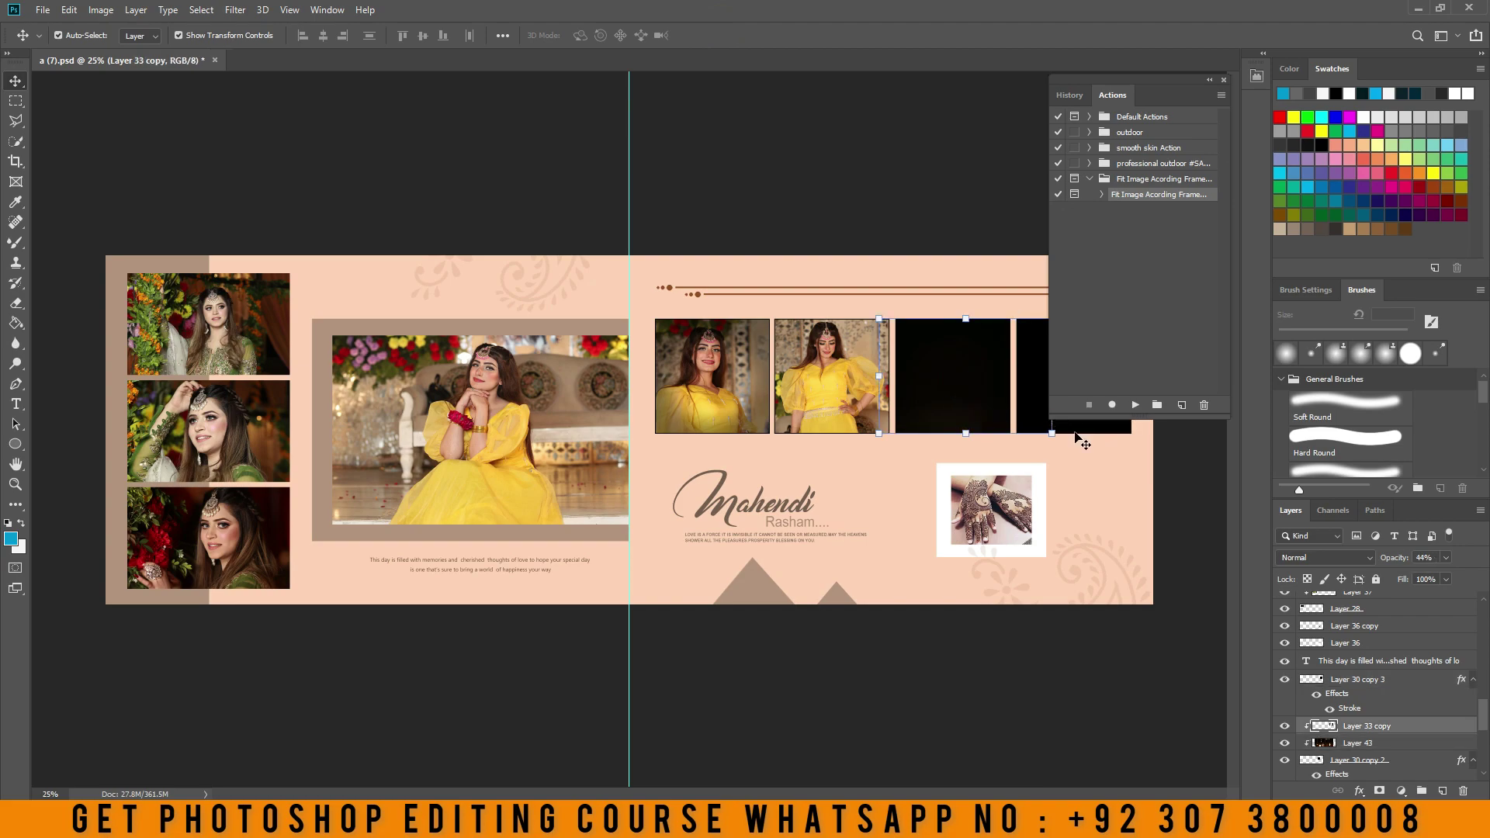
left_click(1134, 406)
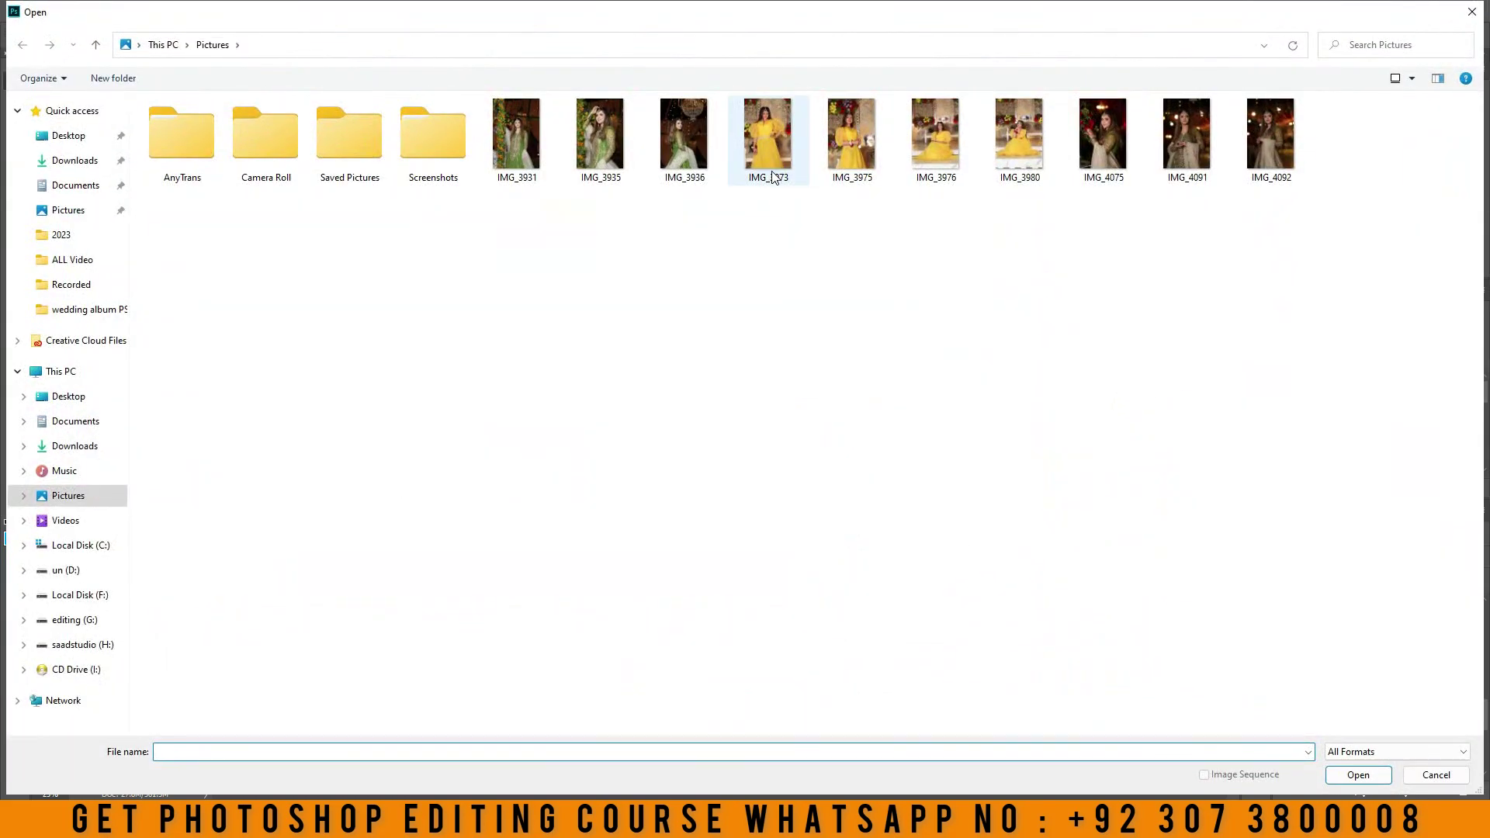
double_click(1111, 149)
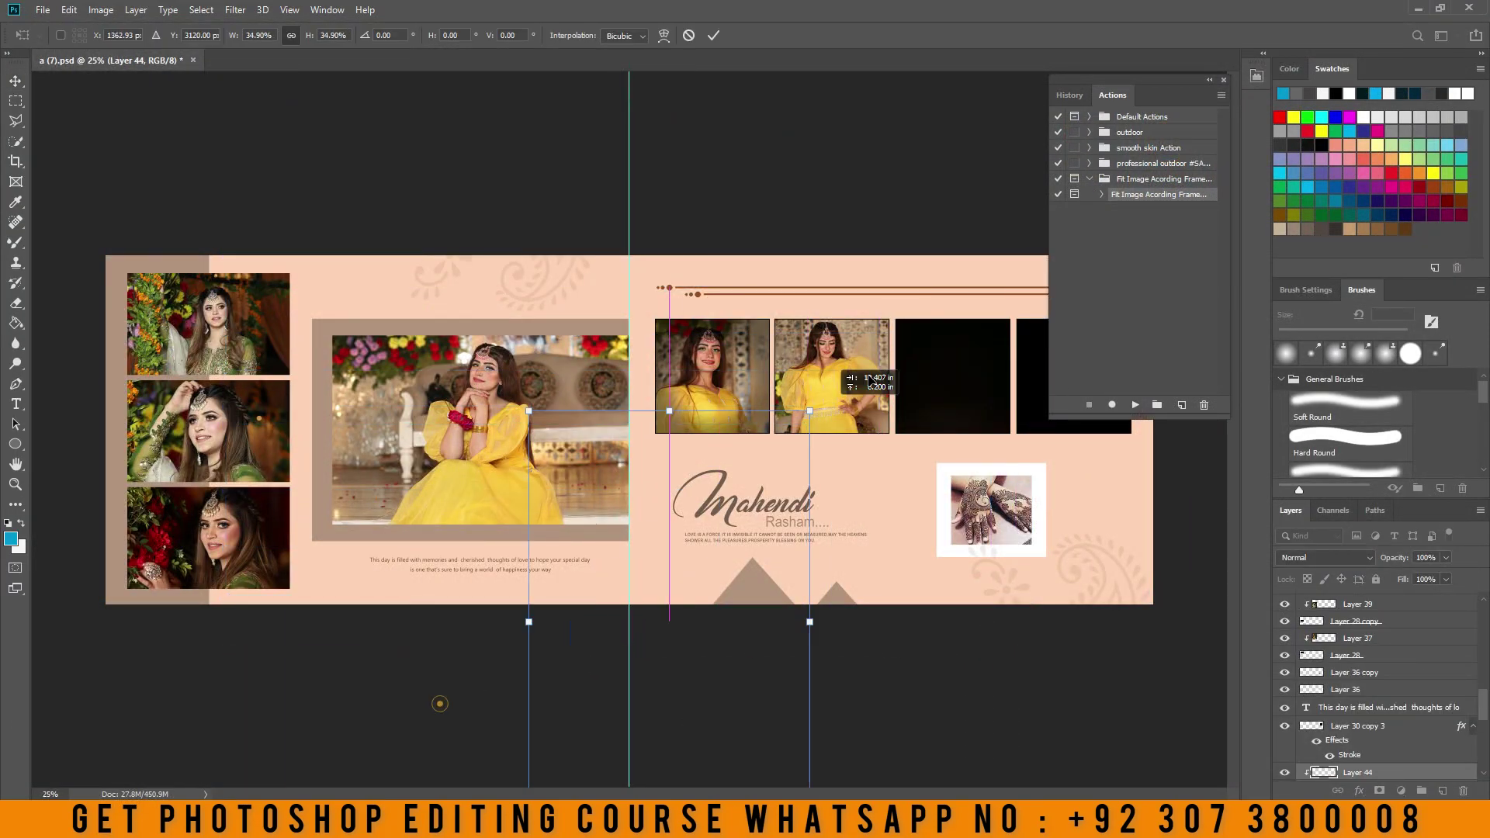
Scale the dark-background portrait to about 22%, centre the bride in the third frame of the right page, and collapse the floating Actions panel
left_click_drag(1000, 336, 1018, 292)
left_click_drag(1092, 445, 982, 453)
left_click_drag(955, 365, 1018, 336)
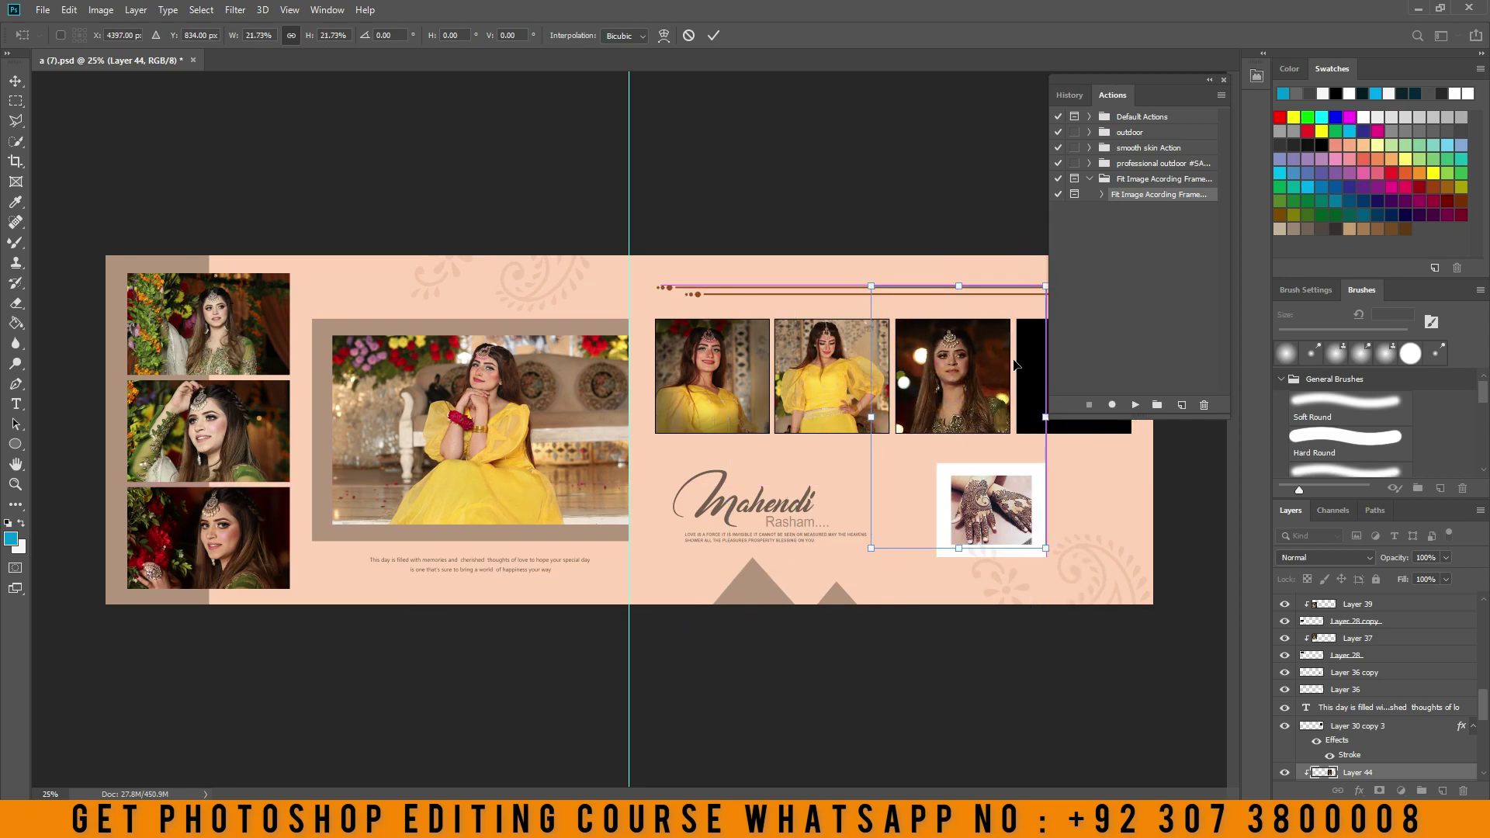
left_click(713, 35)
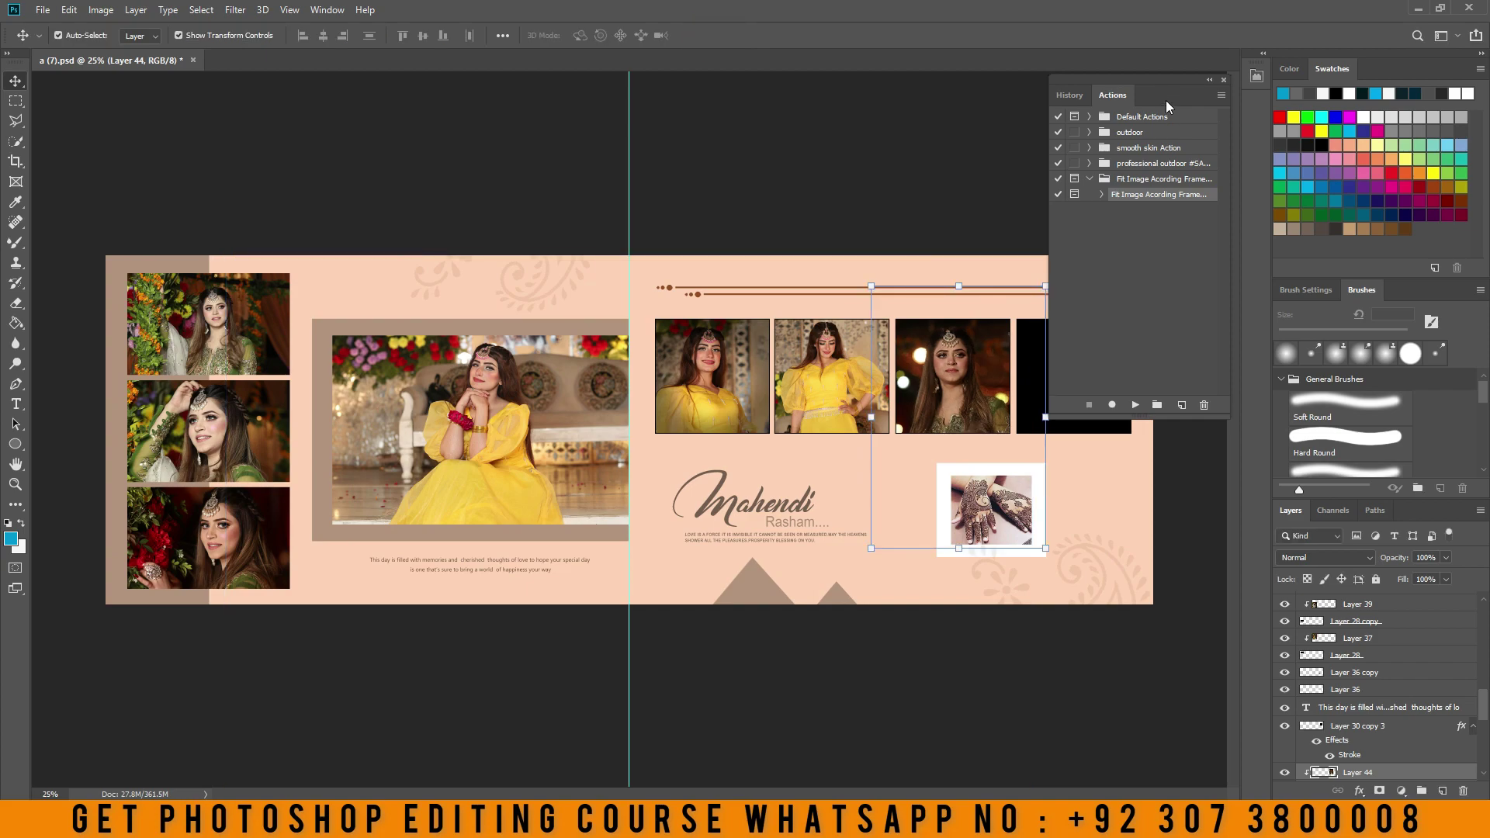
left_click_drag(1166, 100, 1255, 85)
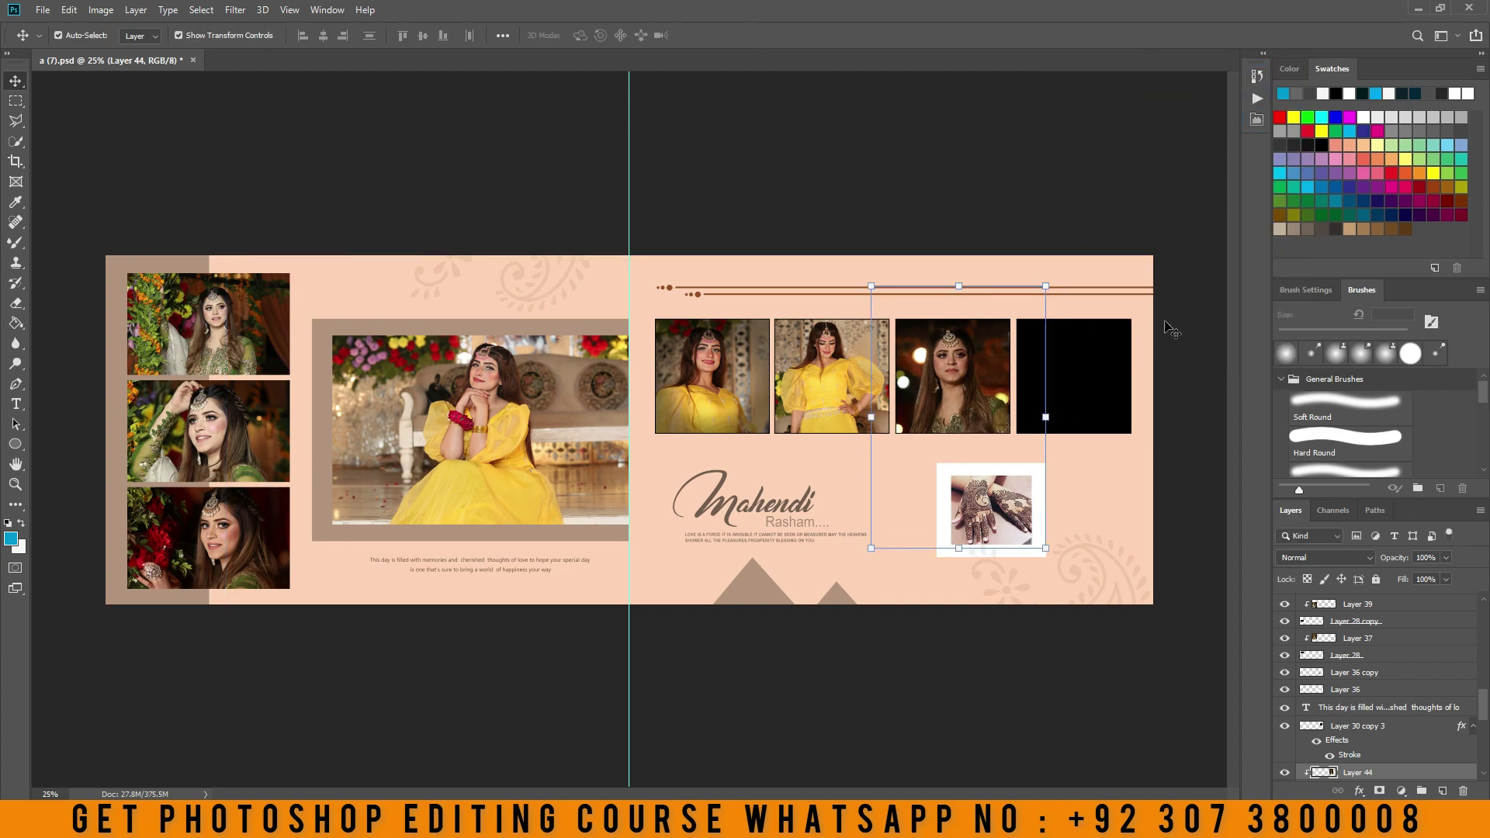
Run the Fit Image action on the fourth black frame of the right page and insert IMG_4092
left_click(327, 10)
left_click(358, 117)
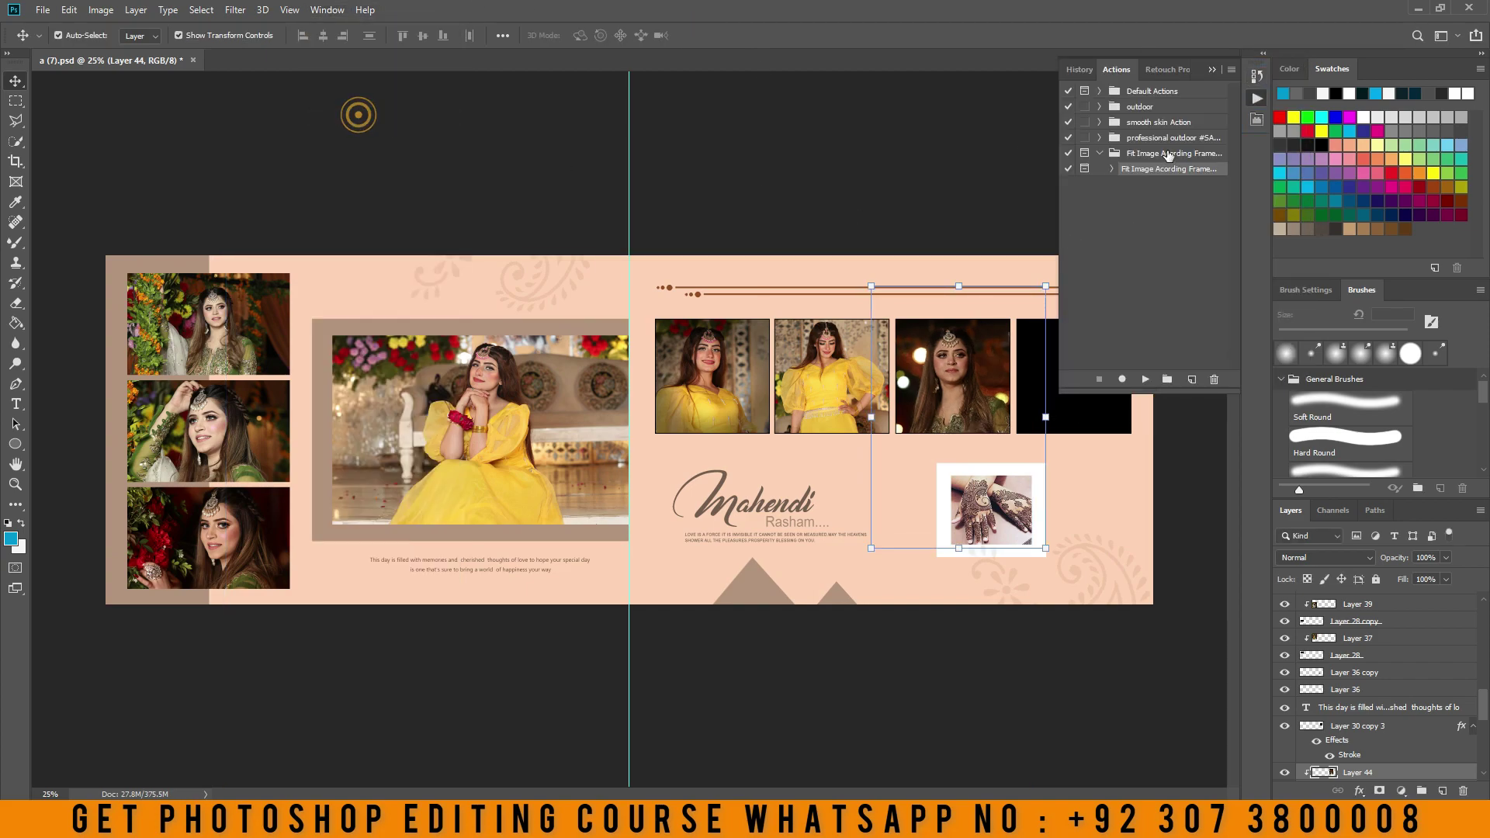
left_click_drag(1200, 72, 1251, 94)
left_click(1110, 566)
left_click(1056, 407)
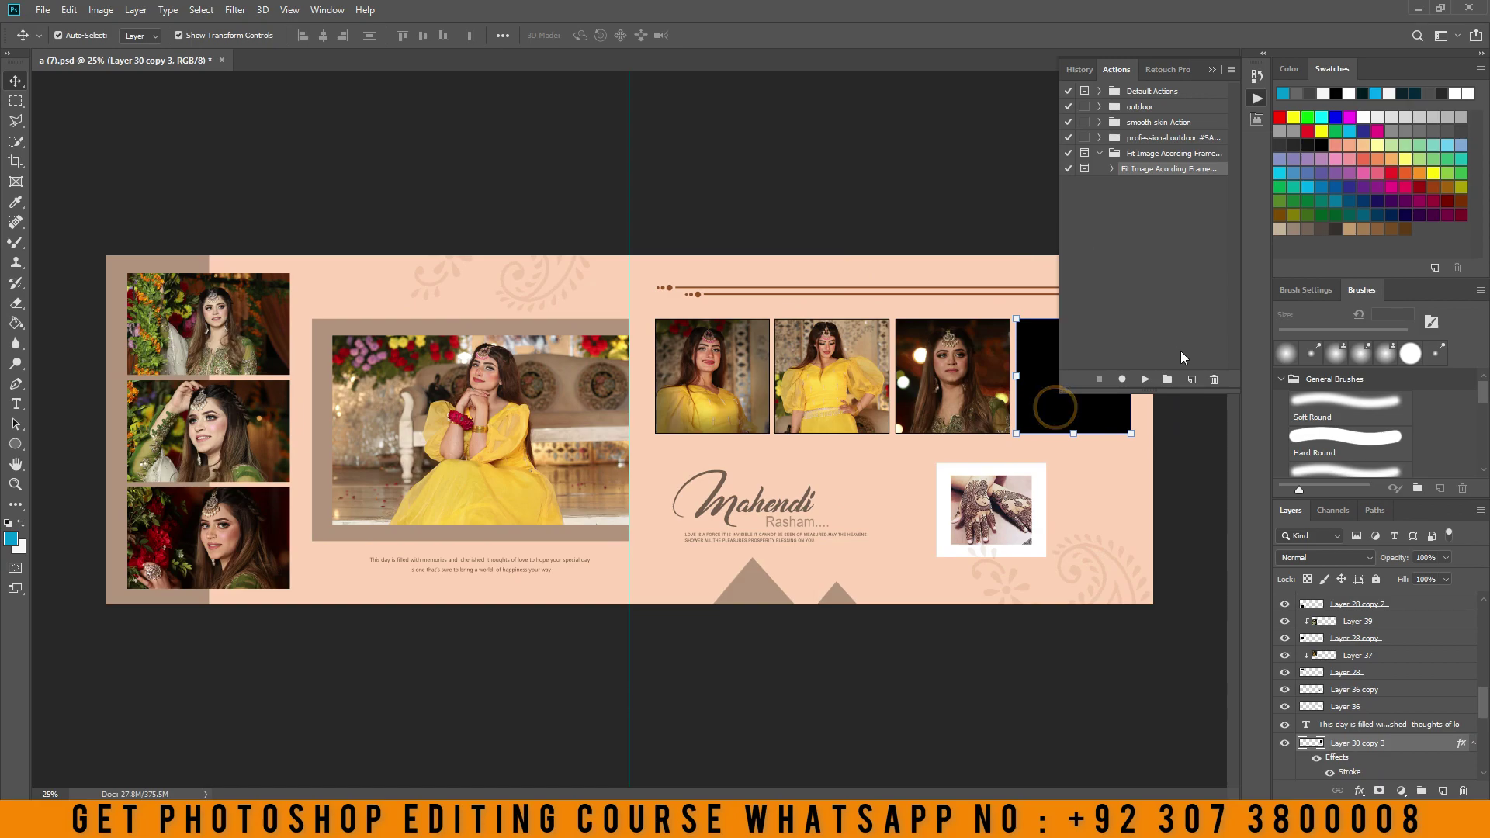
key("ctrl+o")
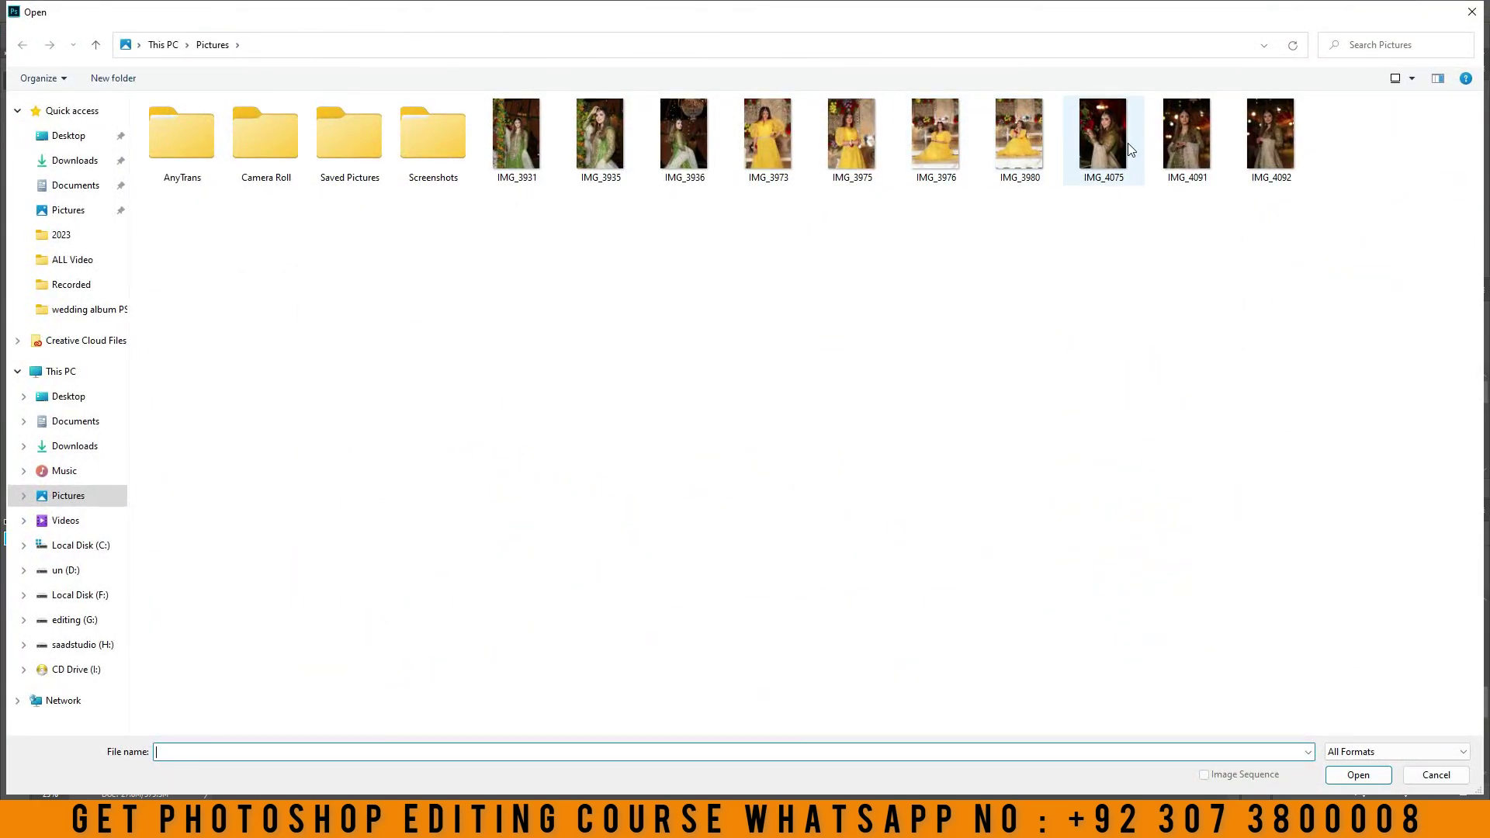
double_click(1277, 144)
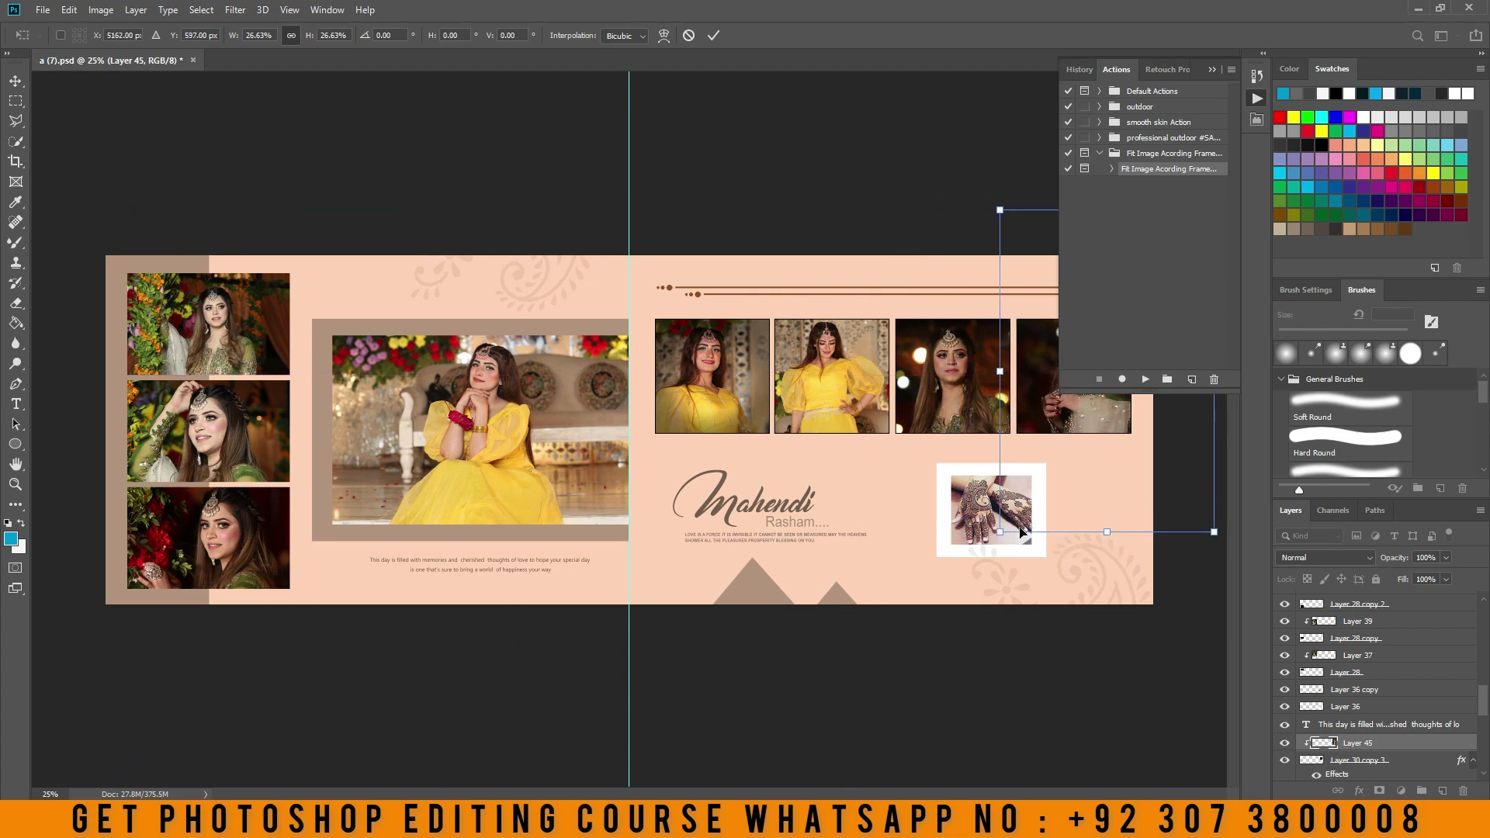
Scale IMG_4092 to about 35%, position the bride's hands within the fourth frame of the right page, and collapse the Actions panel
left_click_drag(1000, 534, 932, 632)
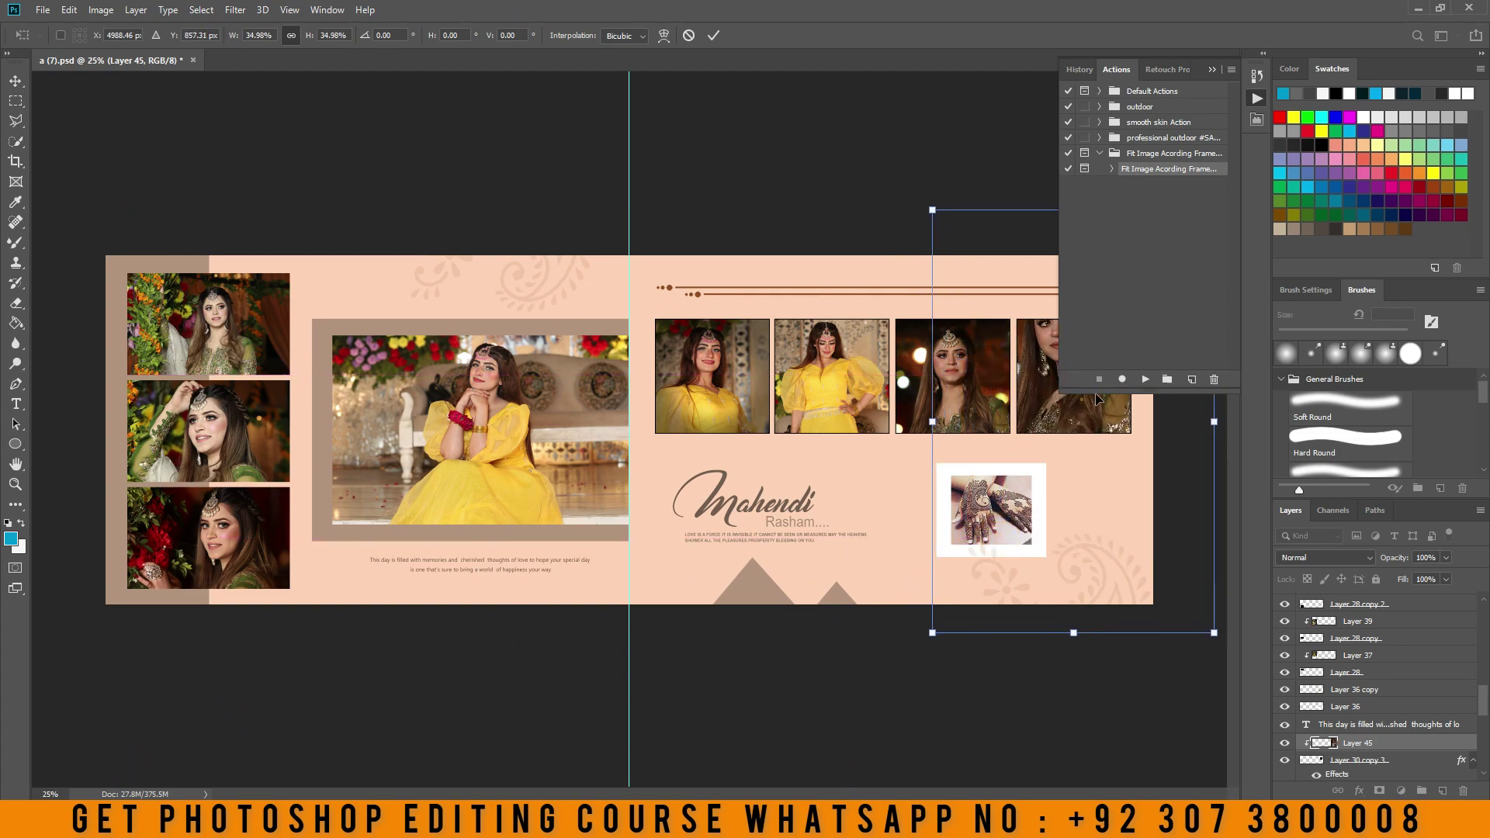
left_click_drag(1096, 398, 1142, 329)
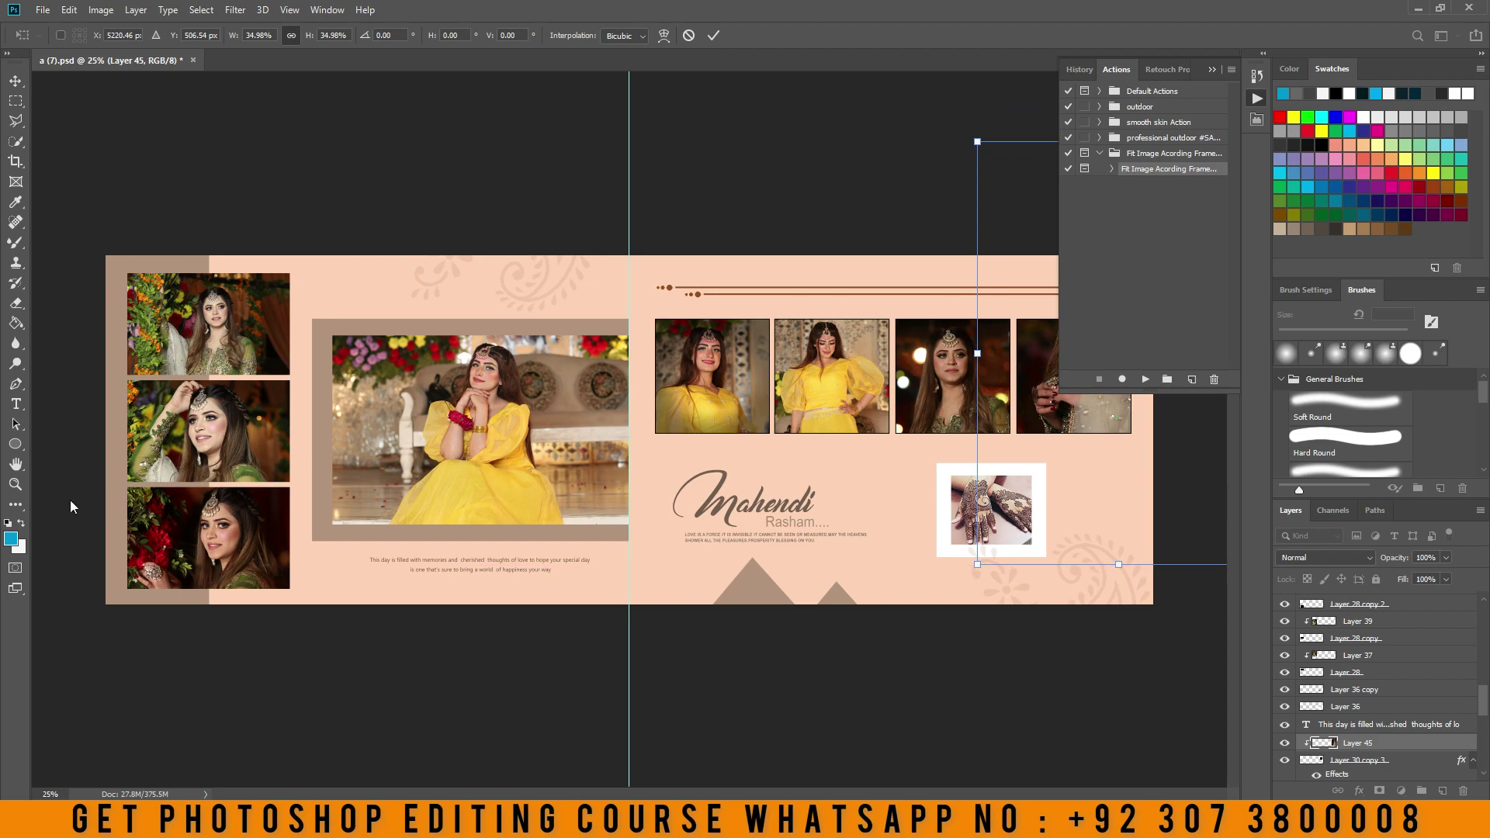
left_click(14, 485)
left_click_drag(963, 332, 984, 332)
left_click(1219, 71)
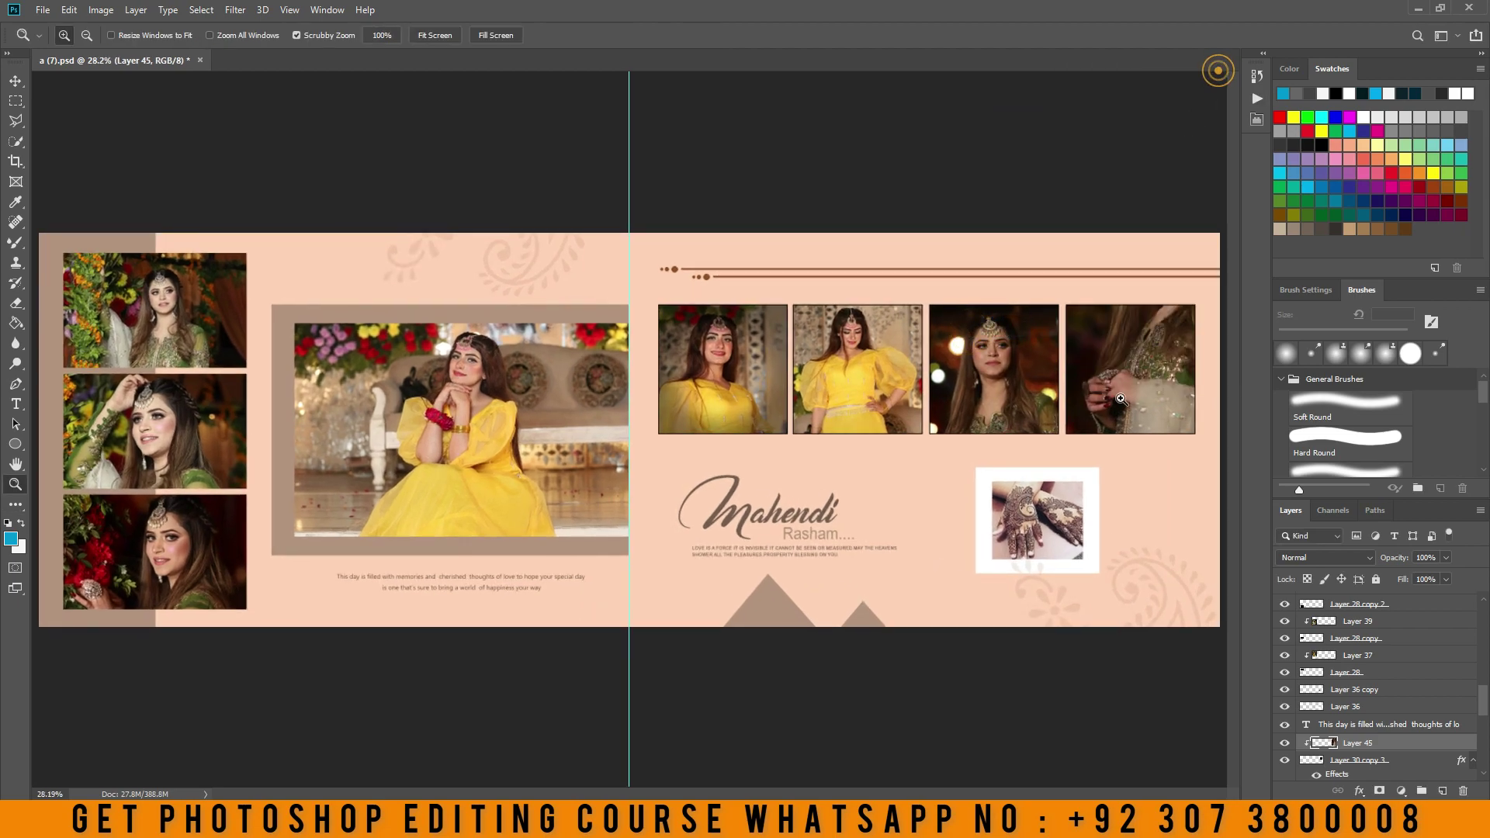
Examine the fitted photos up close on the right page's frame row and the left page, returning to the full spread
left_click(1168, 358)
left_click_drag(1168, 359, 1172, 358)
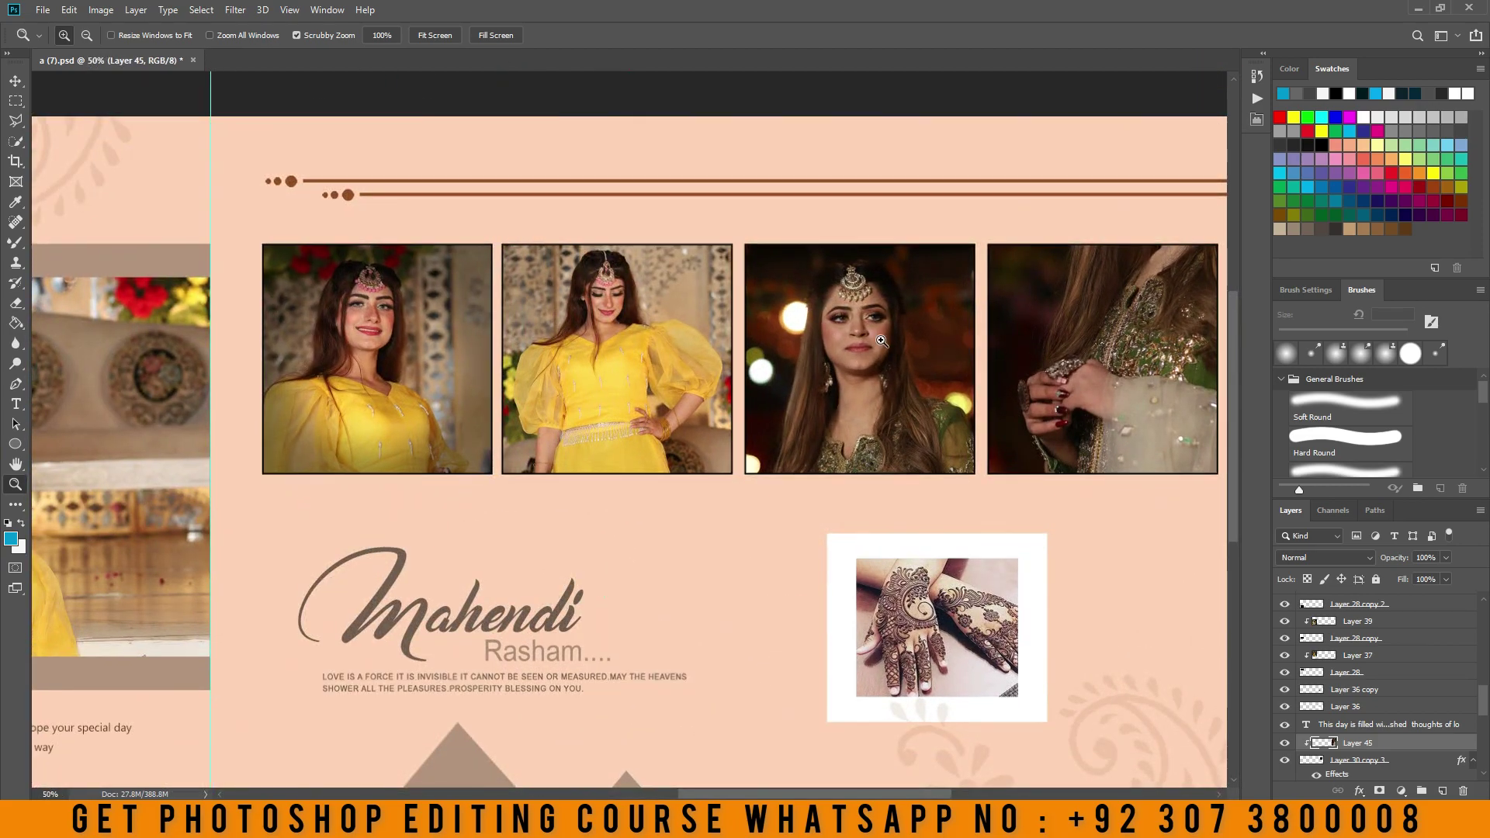
left_click_drag(850, 333, 881, 317)
right_click(881, 316)
left_click(925, 319)
left_click(479, 372)
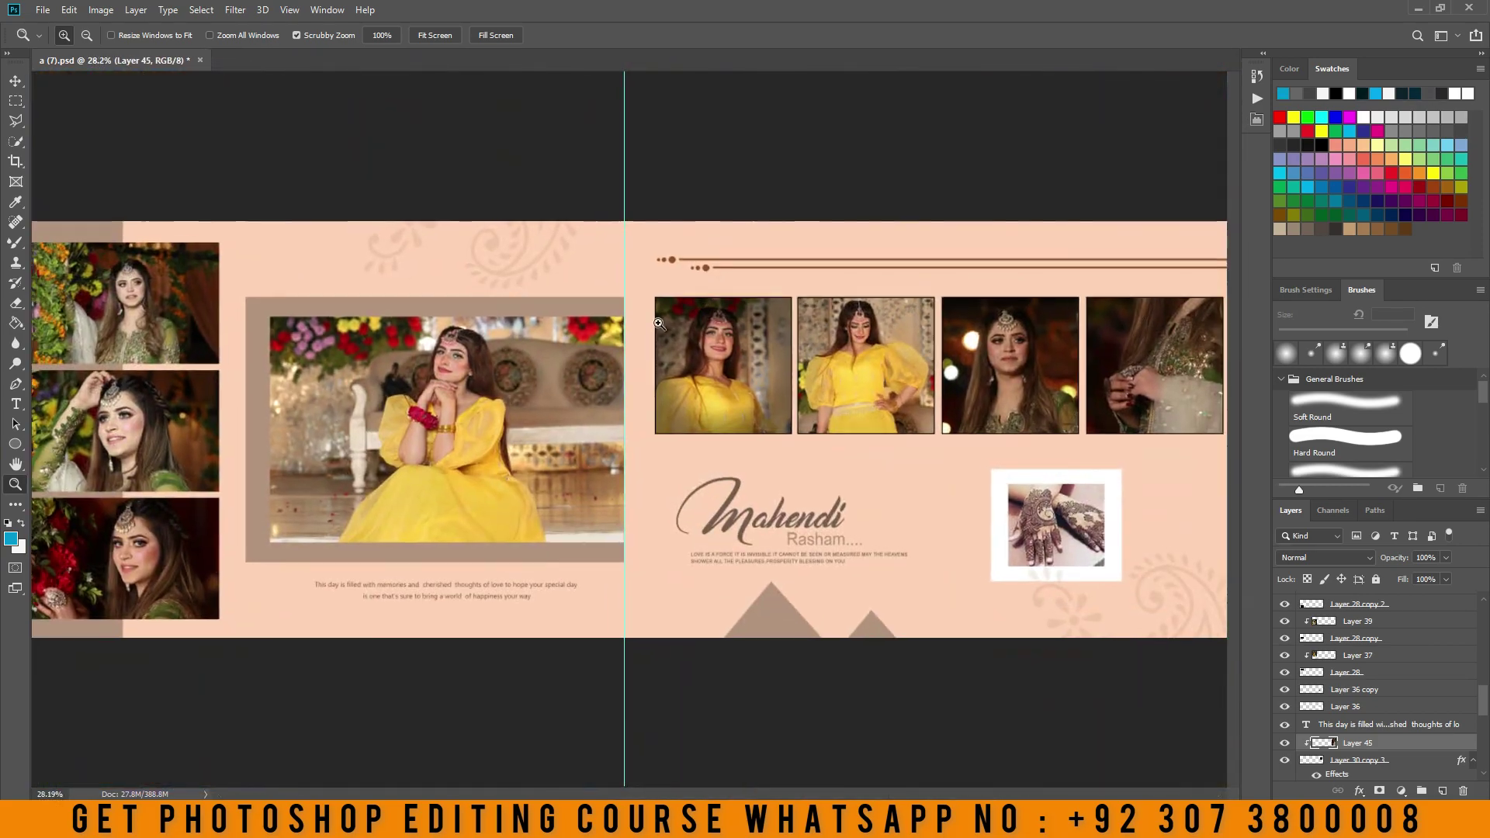
left_click(480, 373)
left_click(480, 373)
left_click_drag(392, 376, 1169, 252)
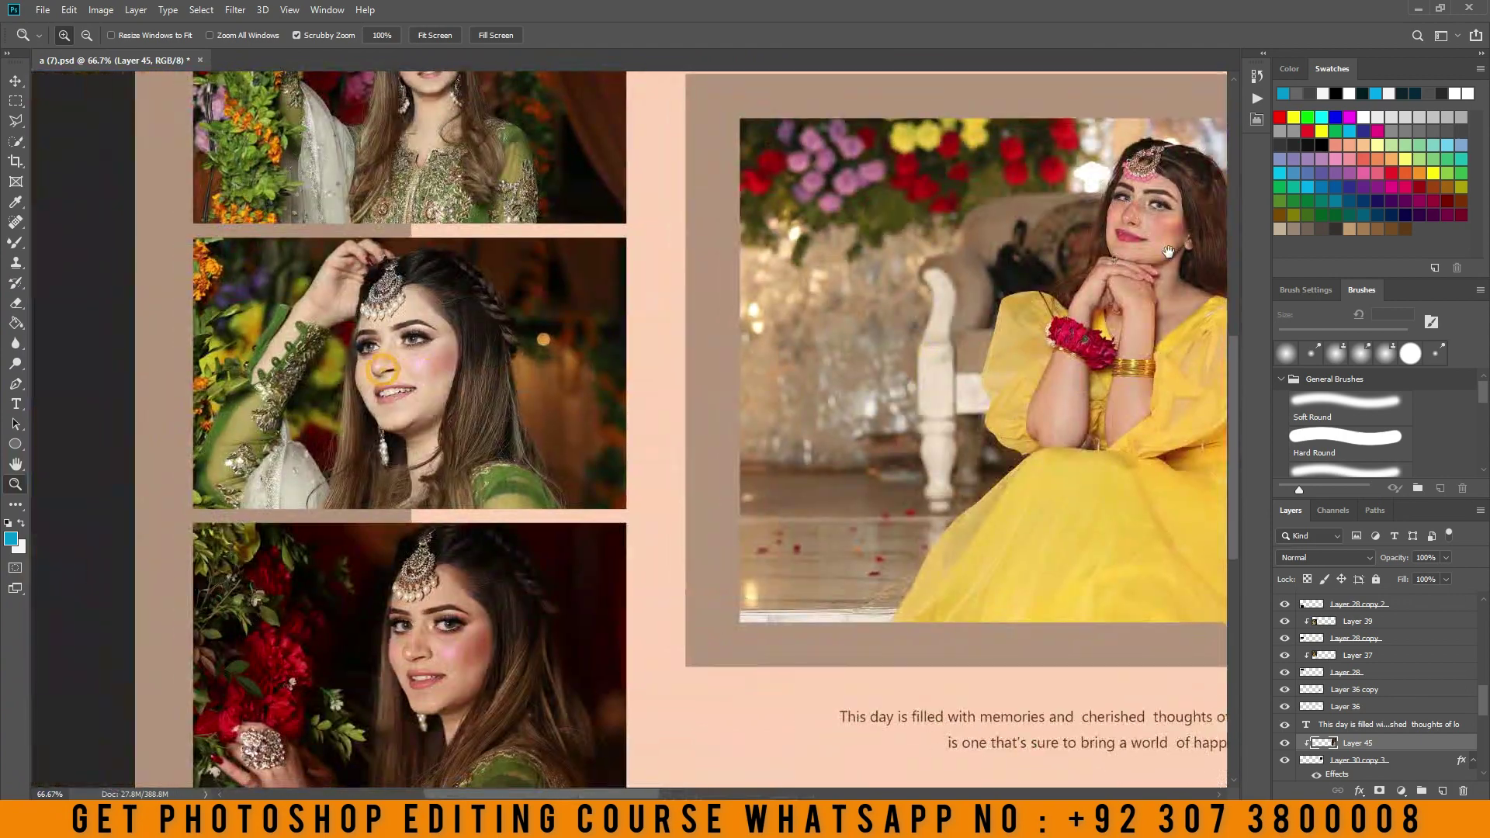
right_click(771, 277)
left_click(803, 309)
right_click(775, 281)
left_click(791, 290)
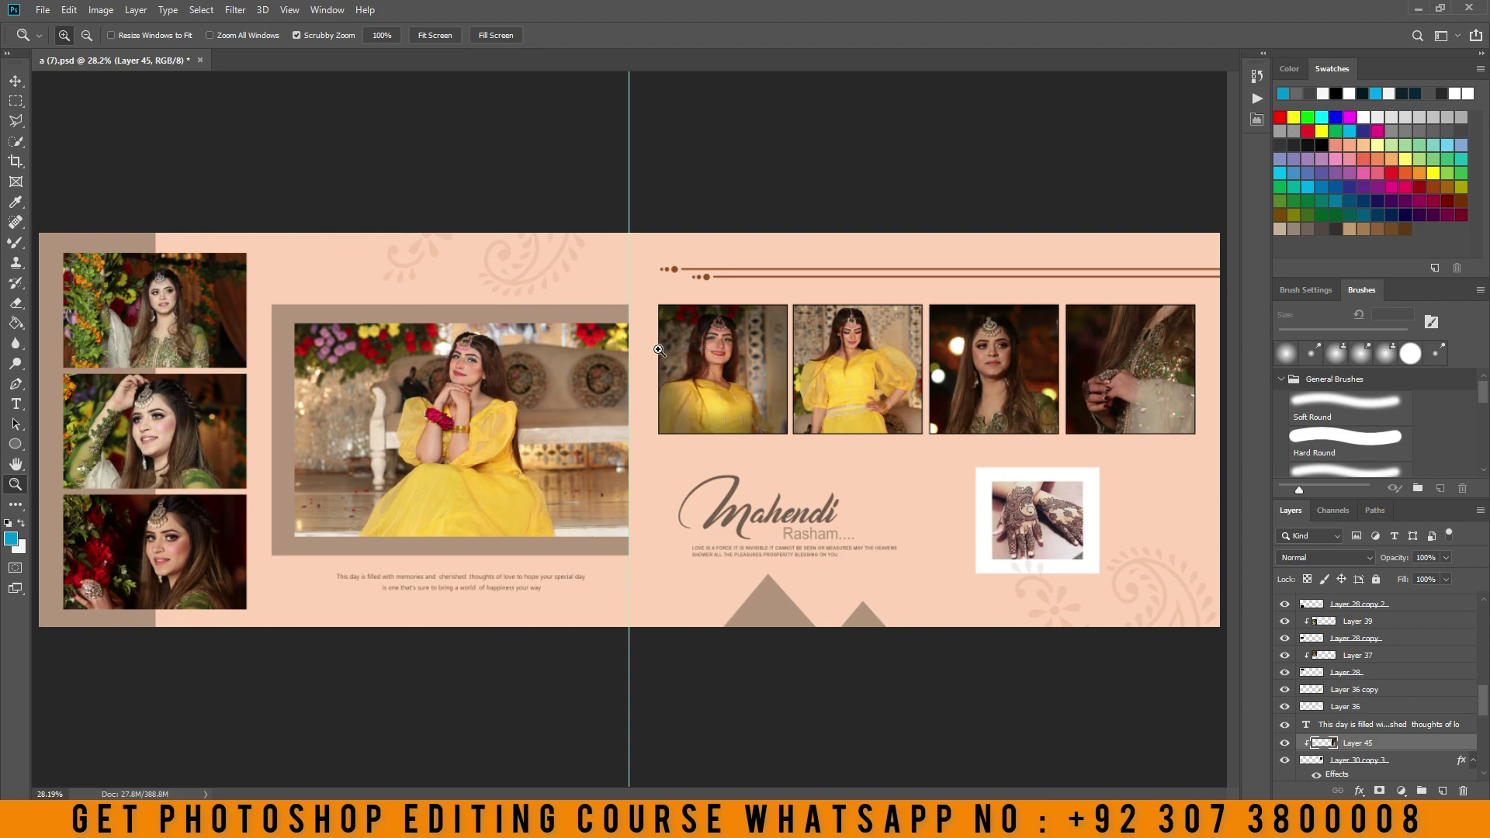
Inspect the large seated portrait and the right page's top photo row once more against the whole Mahendi spread
left_click(457, 424)
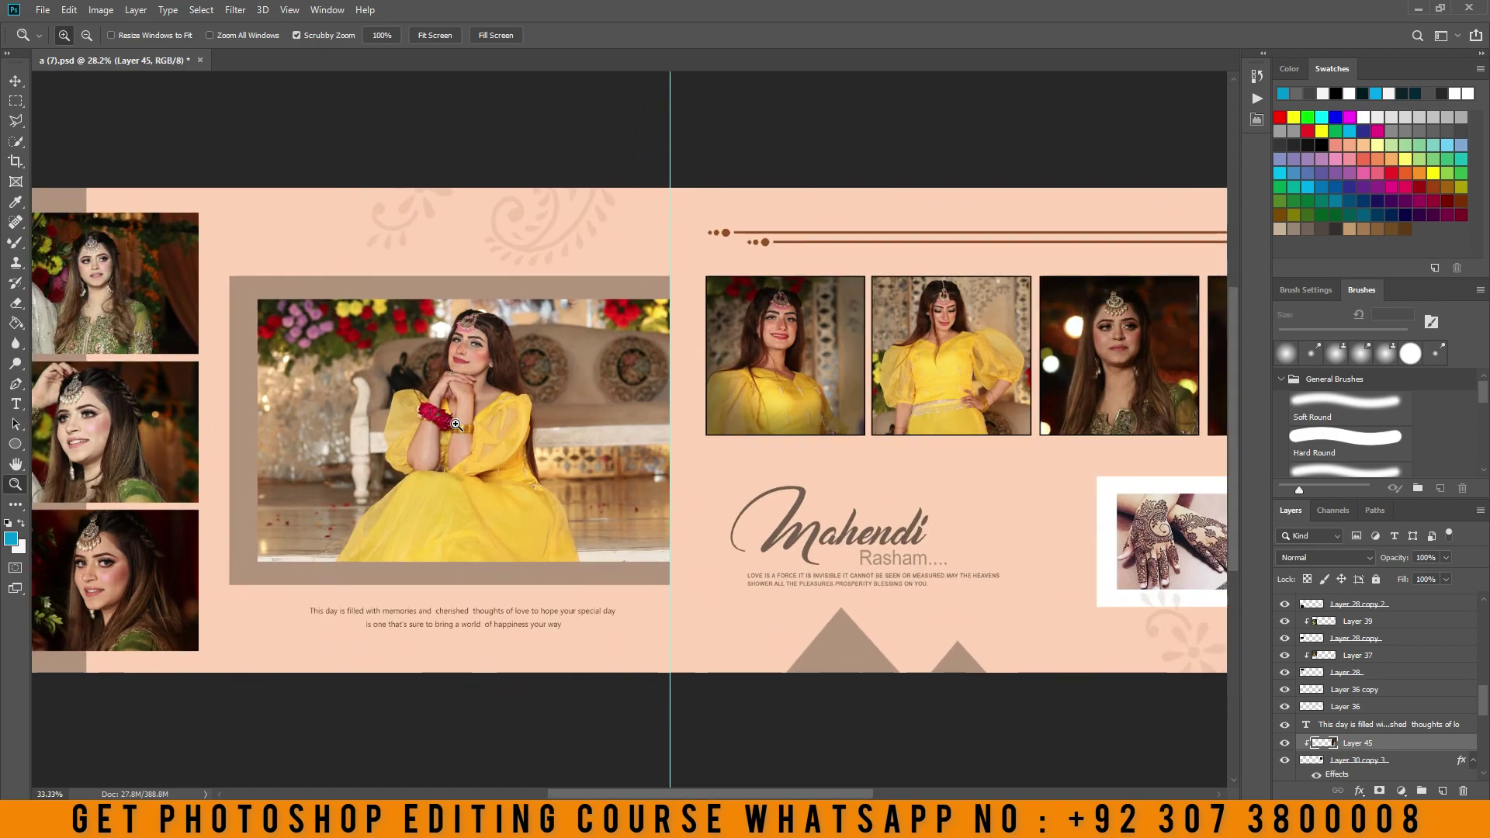
left_click(456, 424)
left_click(512, 349, "alt")
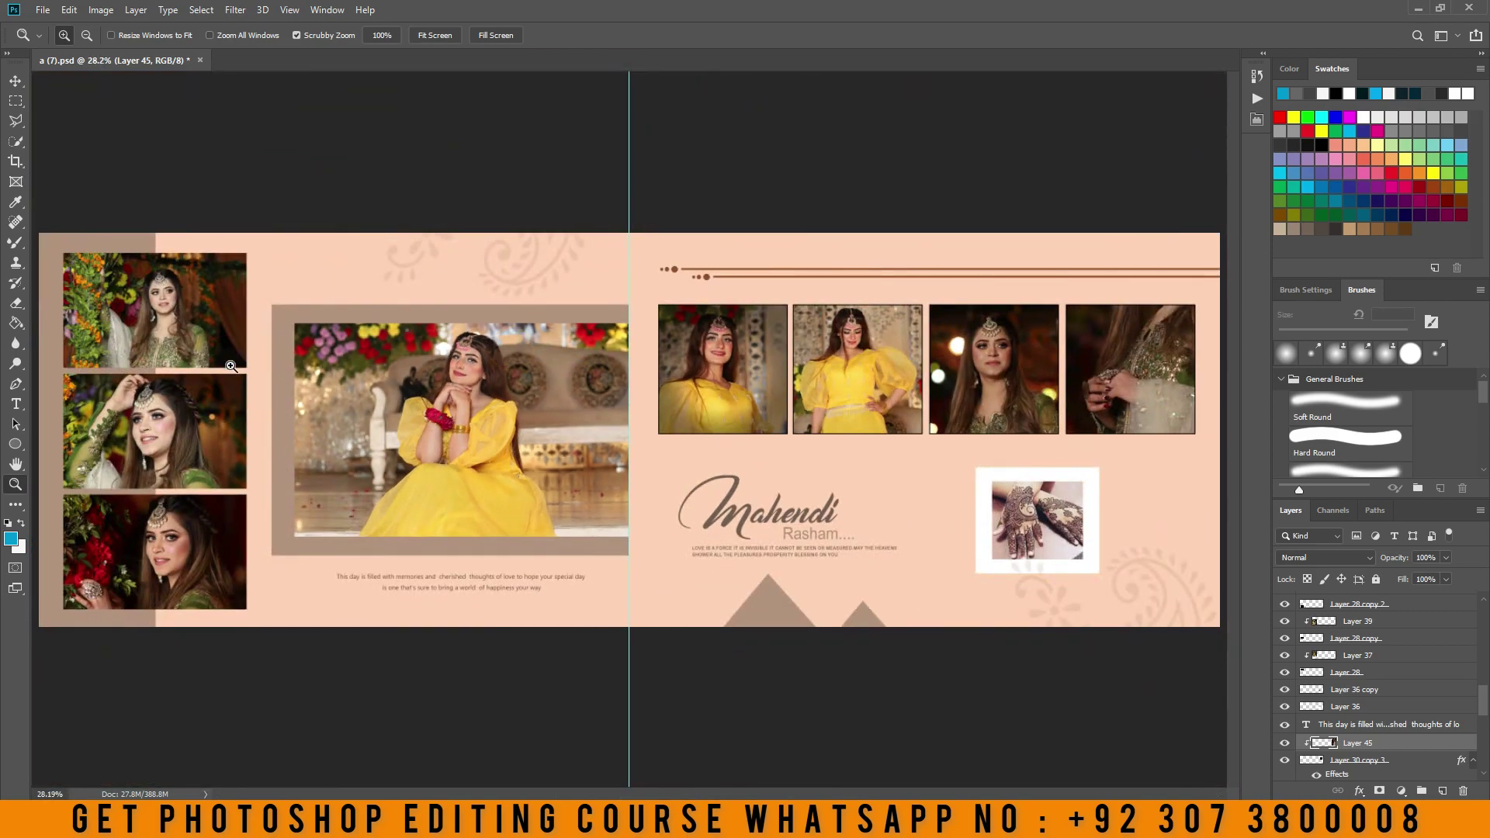
left_click(132, 380)
left_click(132, 380)
left_click(132, 380)
left_click(930, 355)
left_click(930, 355)
left_click(930, 355)
right_click(799, 339)
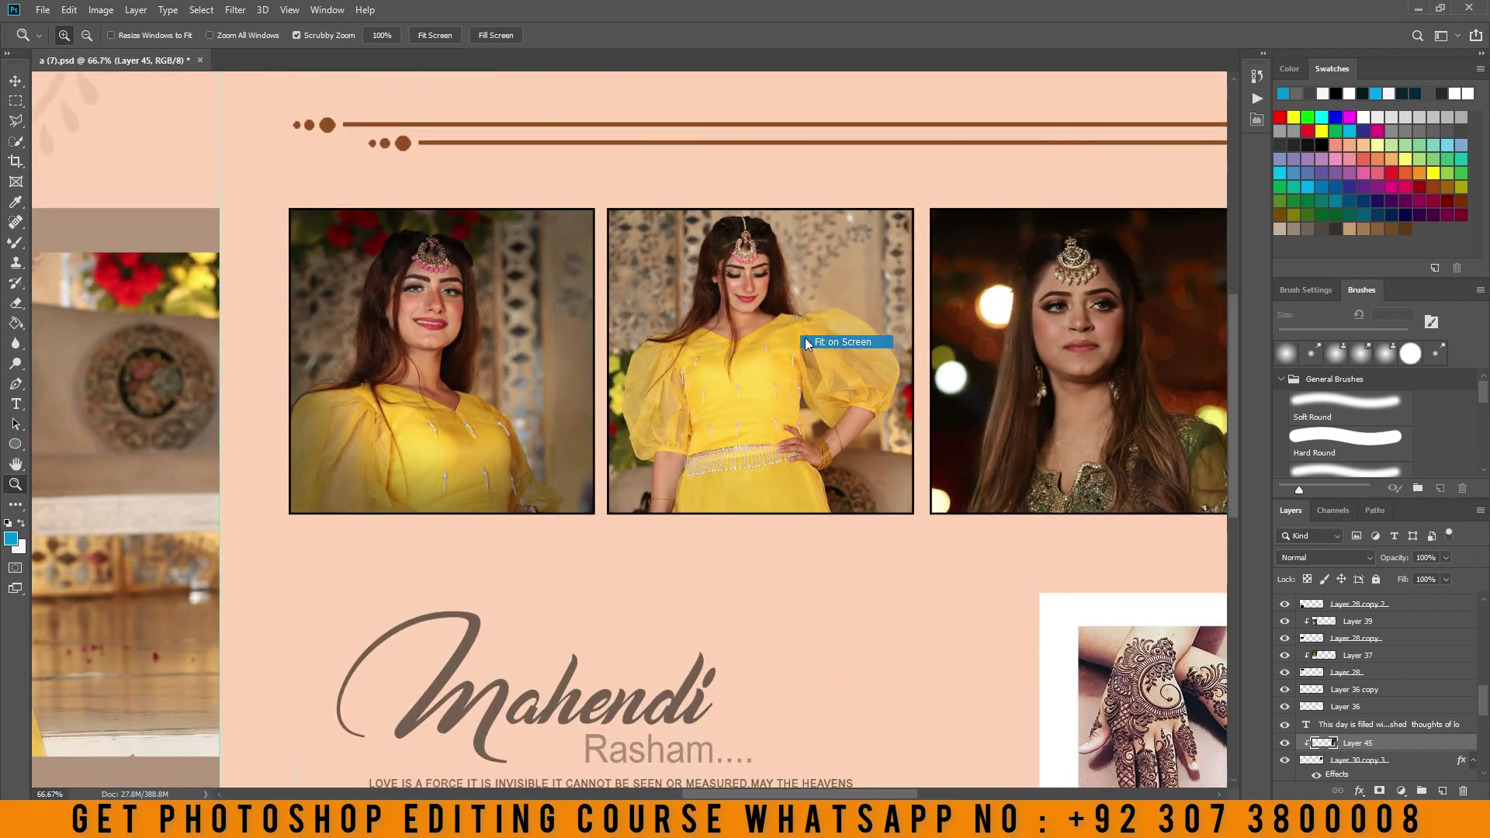
left_click(806, 339)
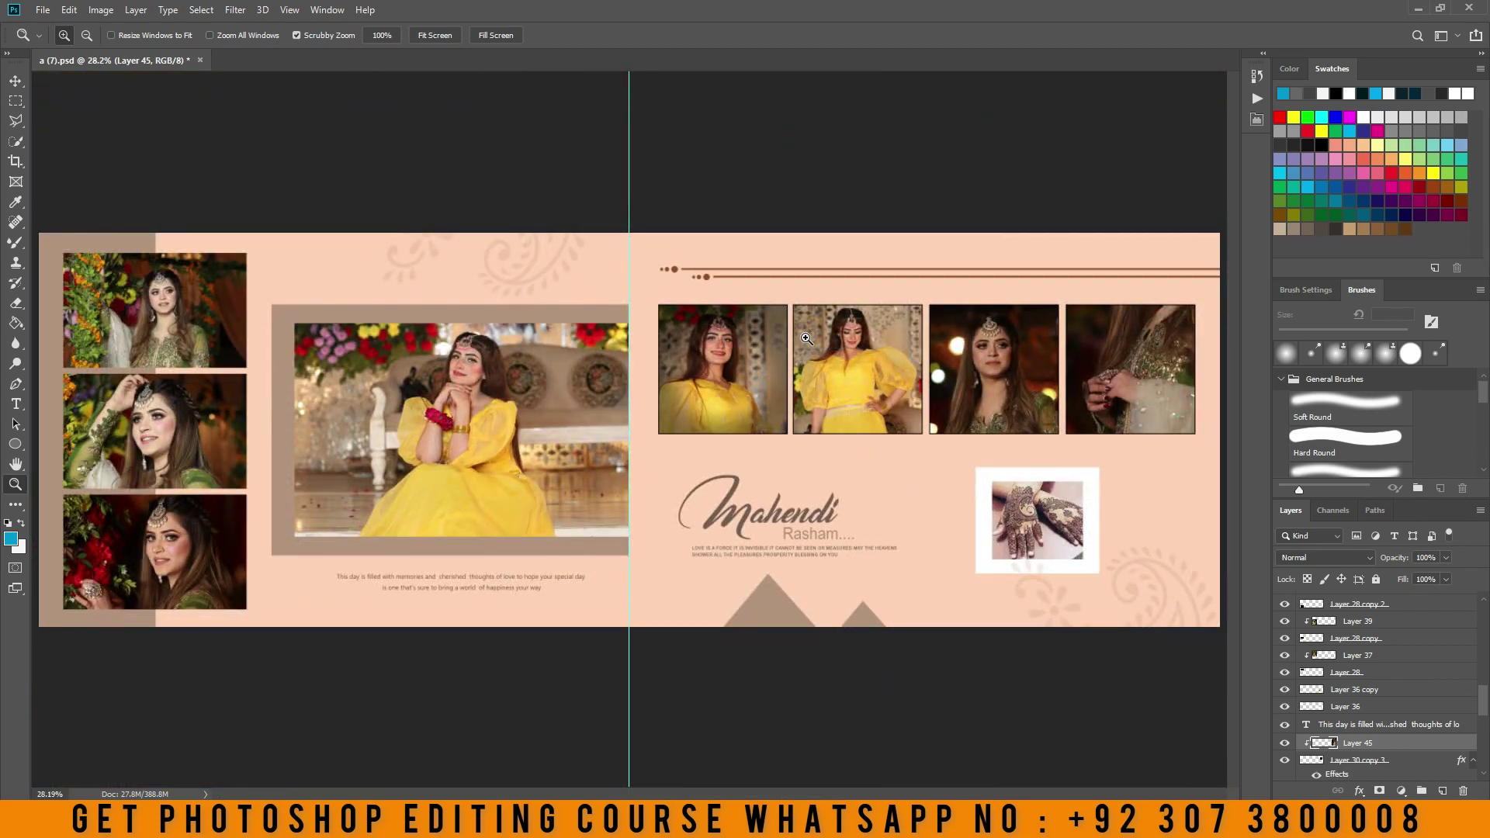